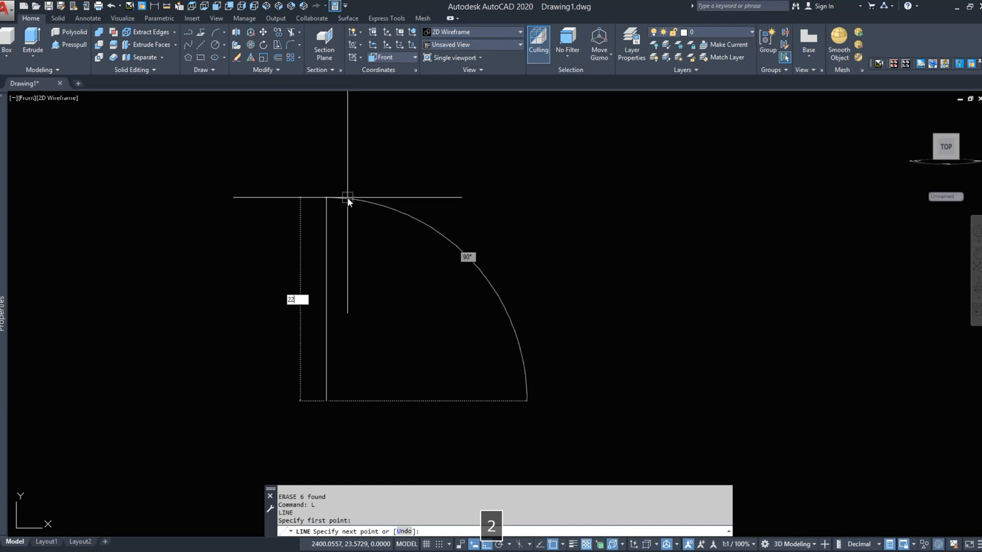
- Draw a vertical line 2000 units long for the cabinet height
key(Return)
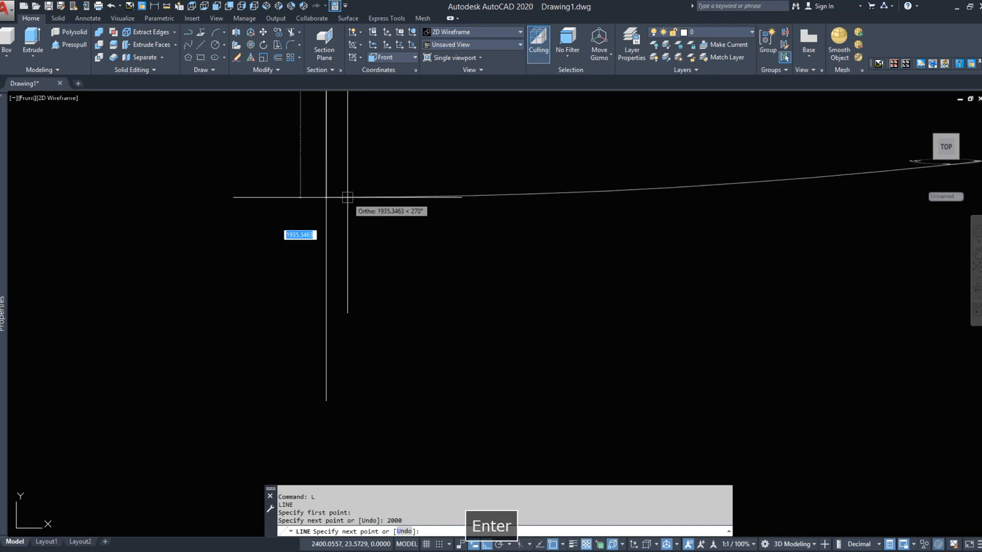
right_click(348, 197)
click(364, 201)
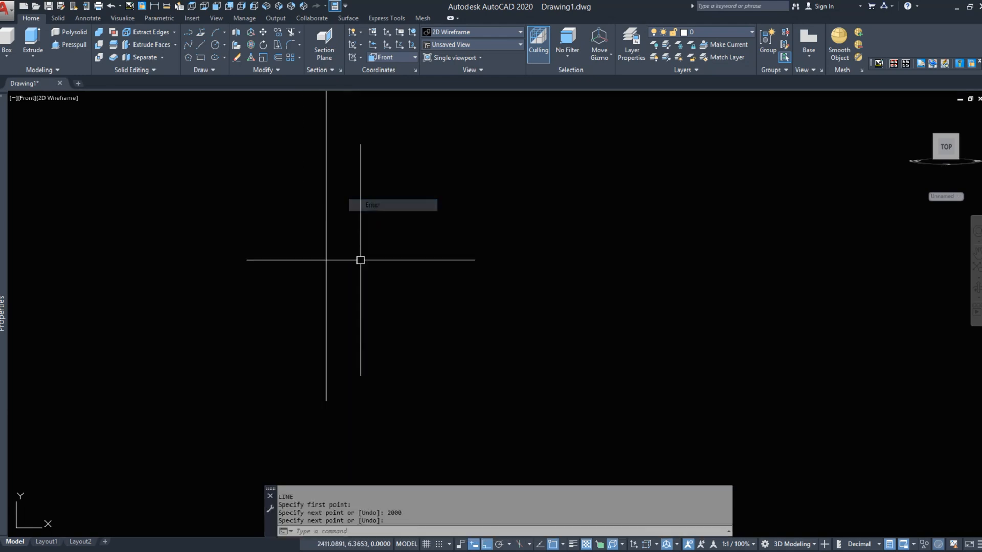
- Draw a horizontal line 600 units long to the right from the vertical line's lower end
right_click(328, 372)
click(361, 181)
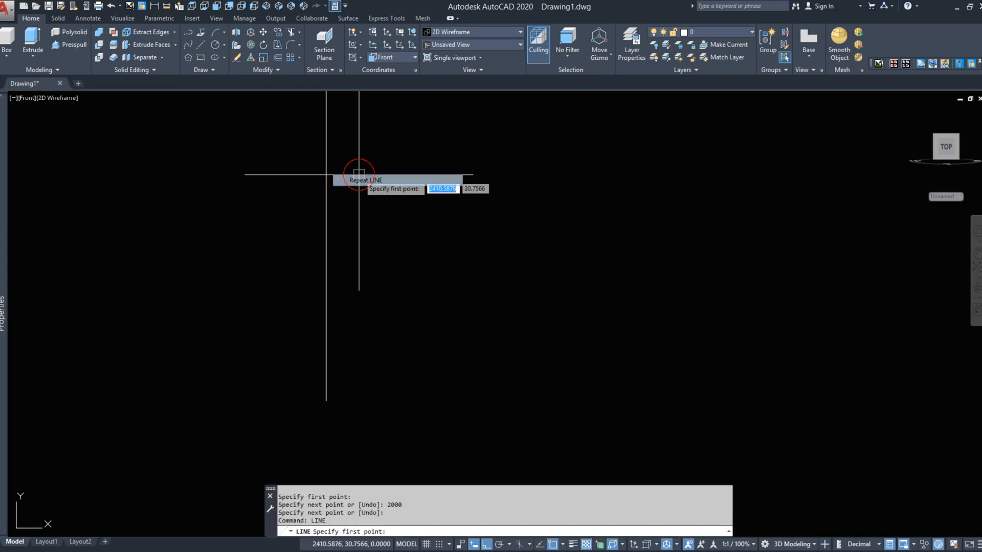
click(327, 401)
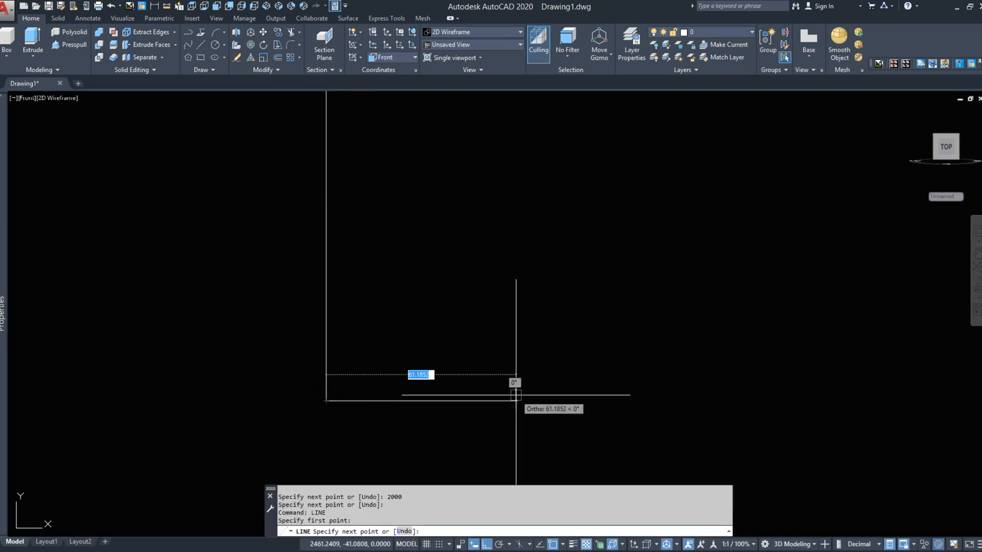
key(Return)
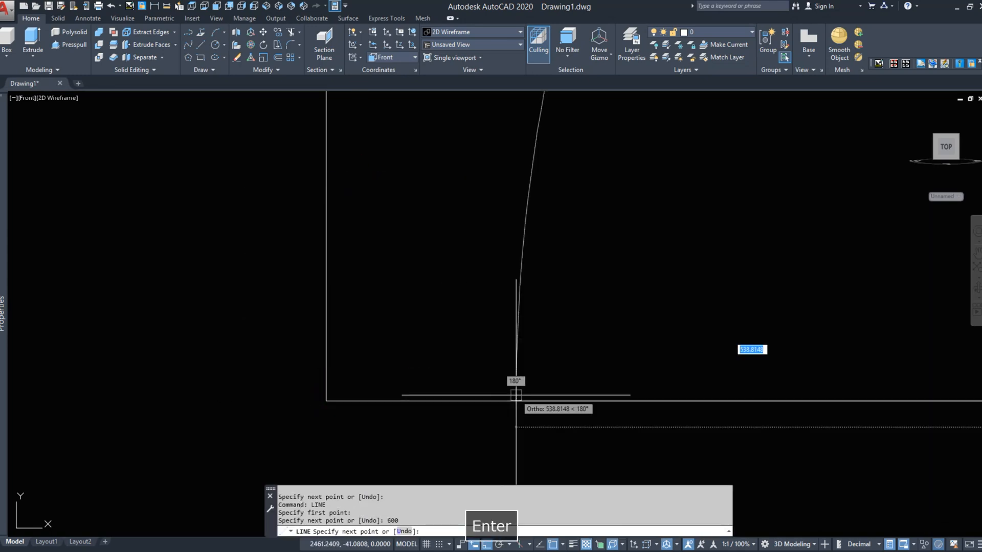
right_click(441, 353)
click(463, 357)
middle_click(395, 327)
middle_click(395, 328)
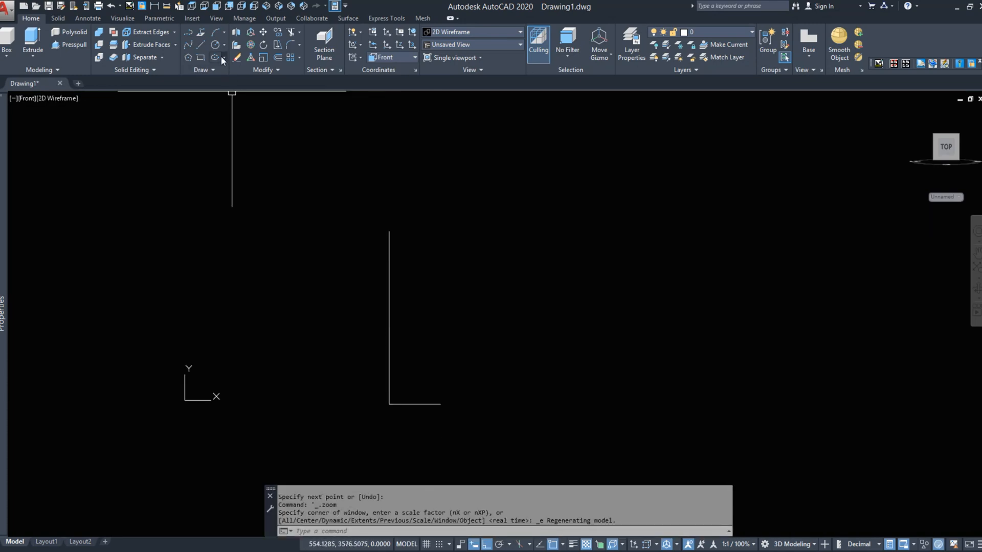
- Draw a rectangle from the vertical line's upper end to the horizontal line's right end
click(200, 57)
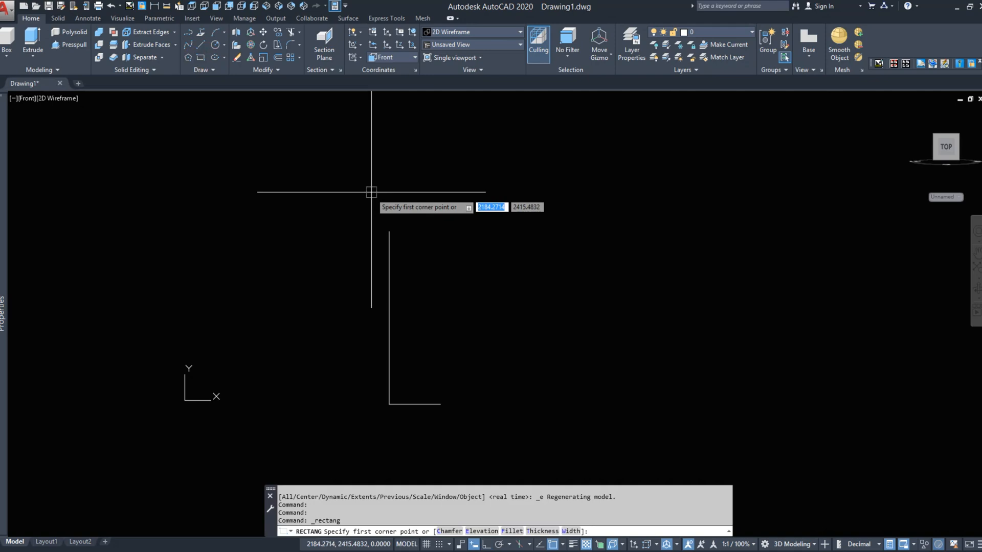
click(389, 231)
click(440, 404)
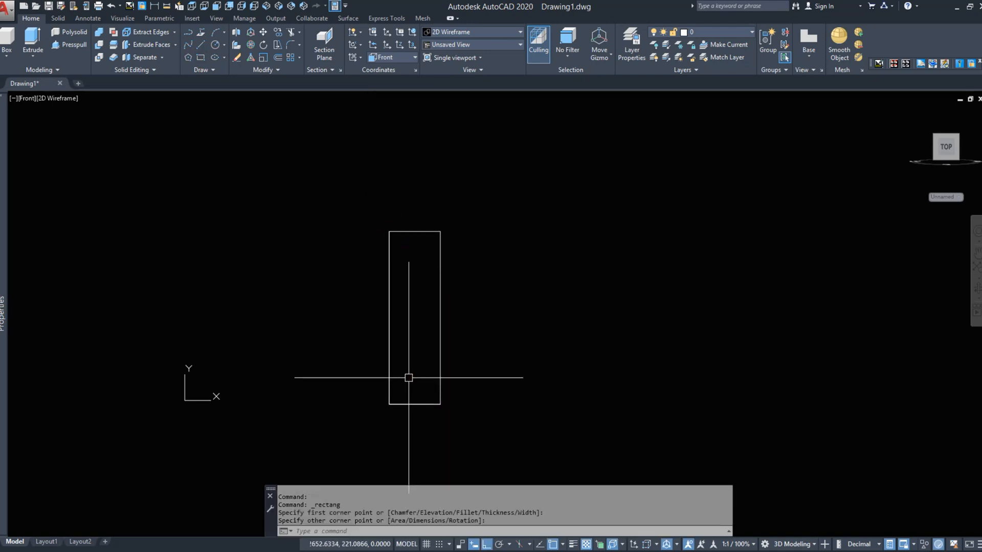
- Offset the rectangle inward by 18 to outline the panel thickness
click(278, 60)
click(414, 231)
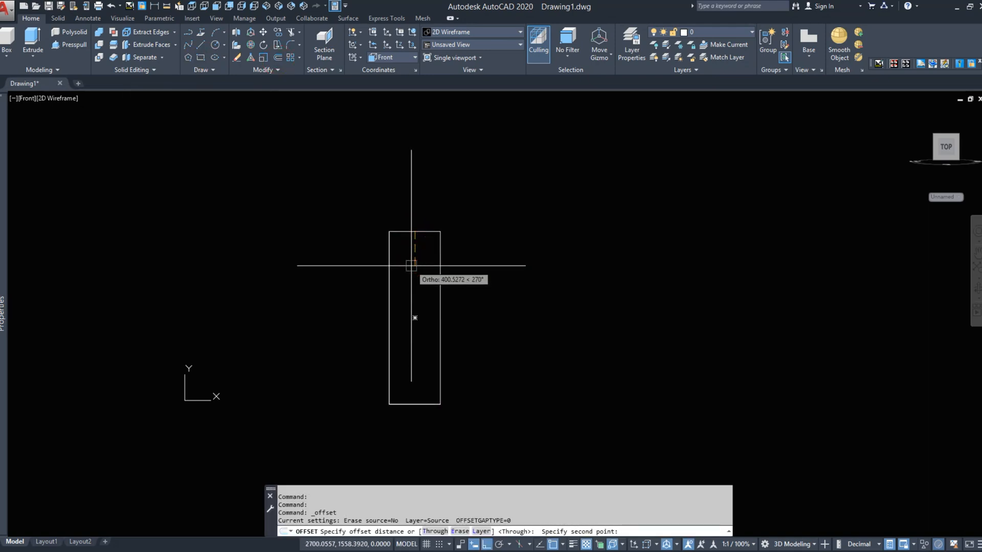
text(18)
key(Return)
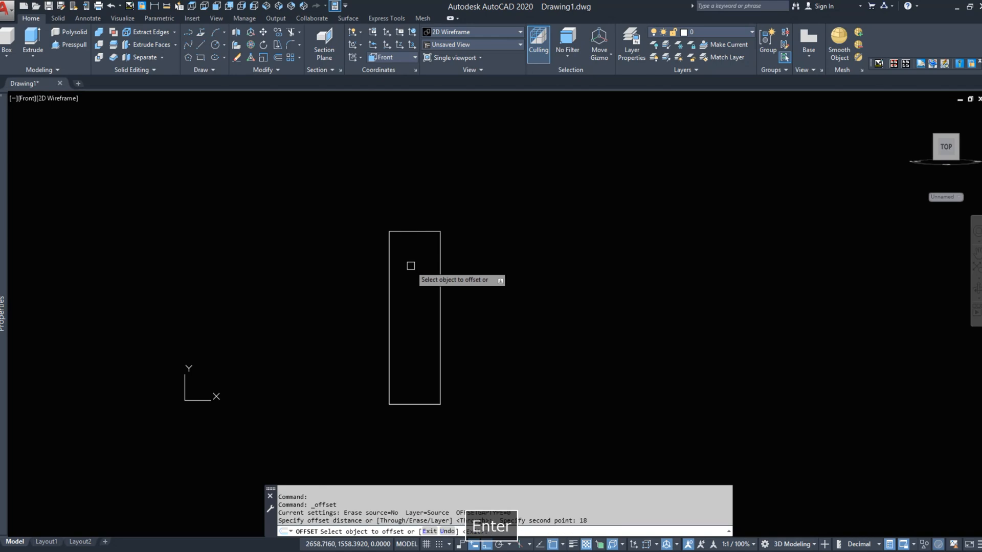
click(411, 231)
click(409, 265)
right_click(411, 269)
click(434, 274)
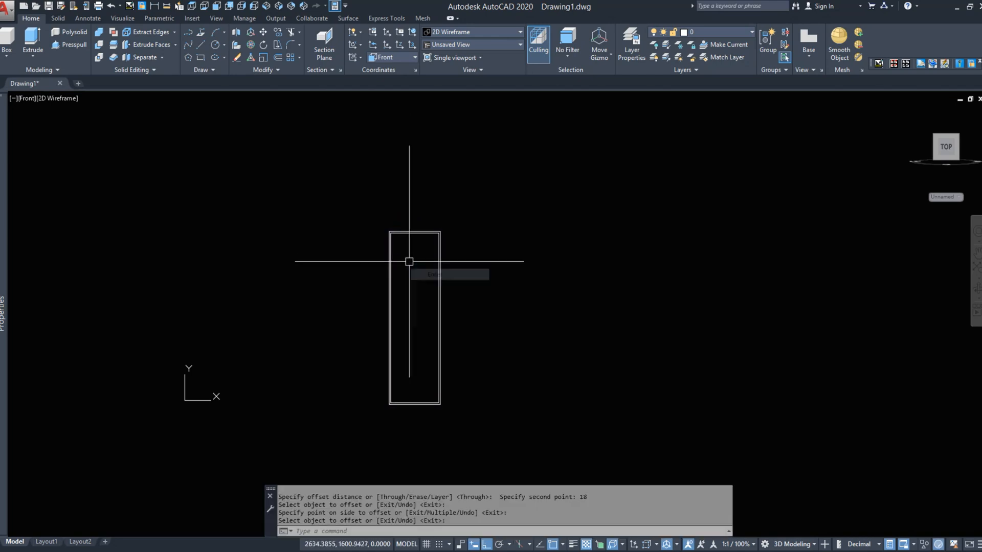
- Extrude both the outer and inner rectangles to a height of 600
shift+middle_drag(394, 254, 440, 309)
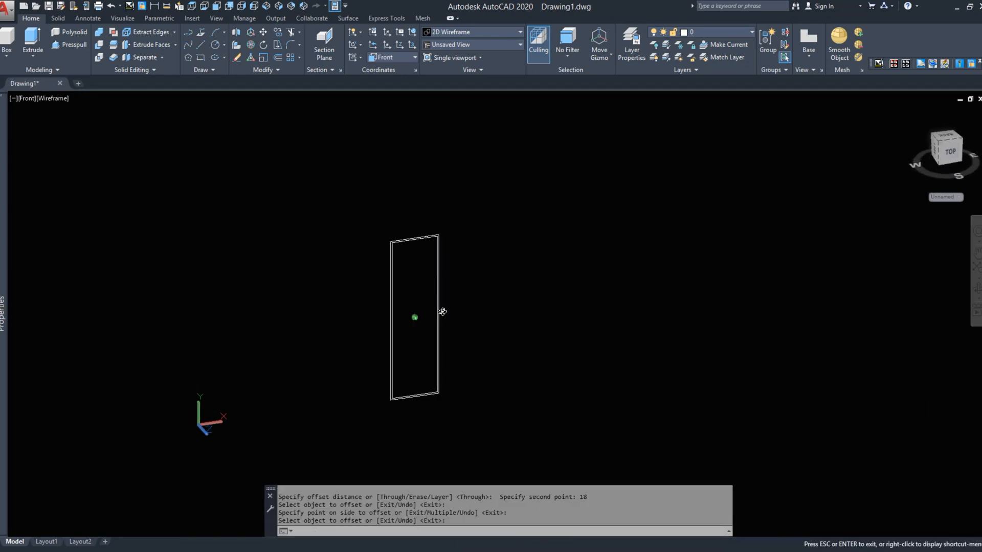
click(37, 39)
scroll(397, 245, up, 3)
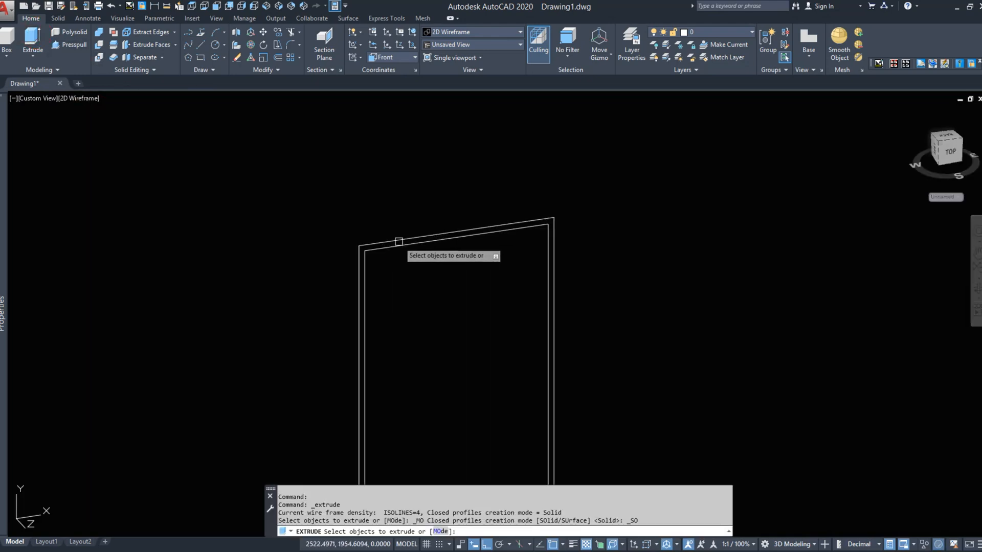
click(391, 239)
click(390, 239)
click(390, 239)
right_click(243, 158)
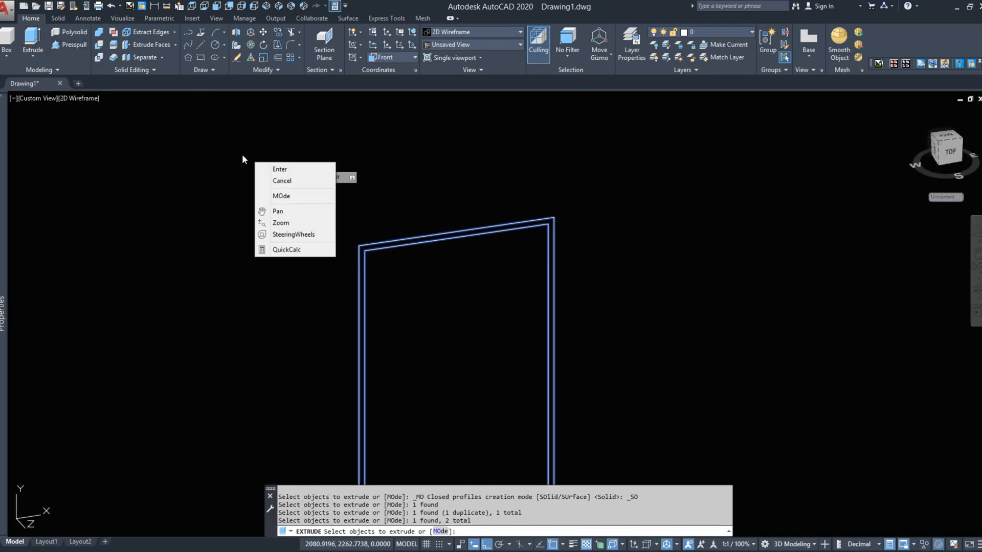
click(274, 170)
scroll(285, 219, down, 3)
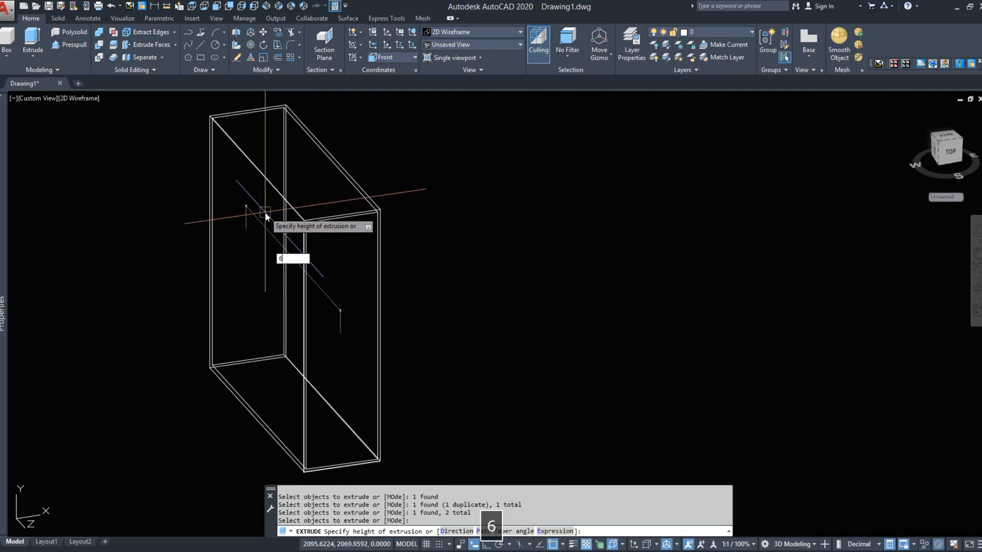
key(Return)
- Subtract the inner extruded solid from the outer one to hollow out the cabinet body
shift+middle_drag(262, 213, 286, 266)
click(108, 45)
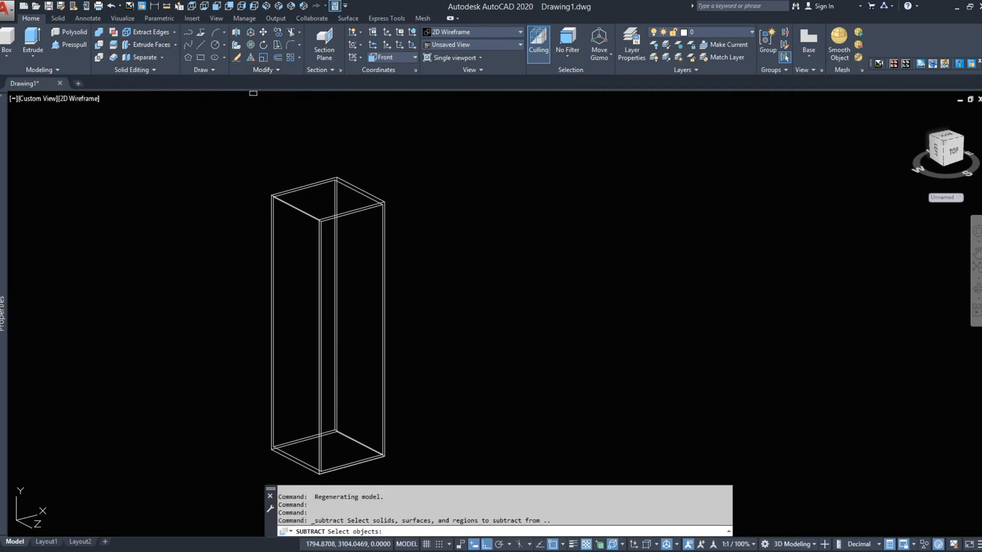
click(368, 200)
key(Return)
scroll(367, 205, up, 5)
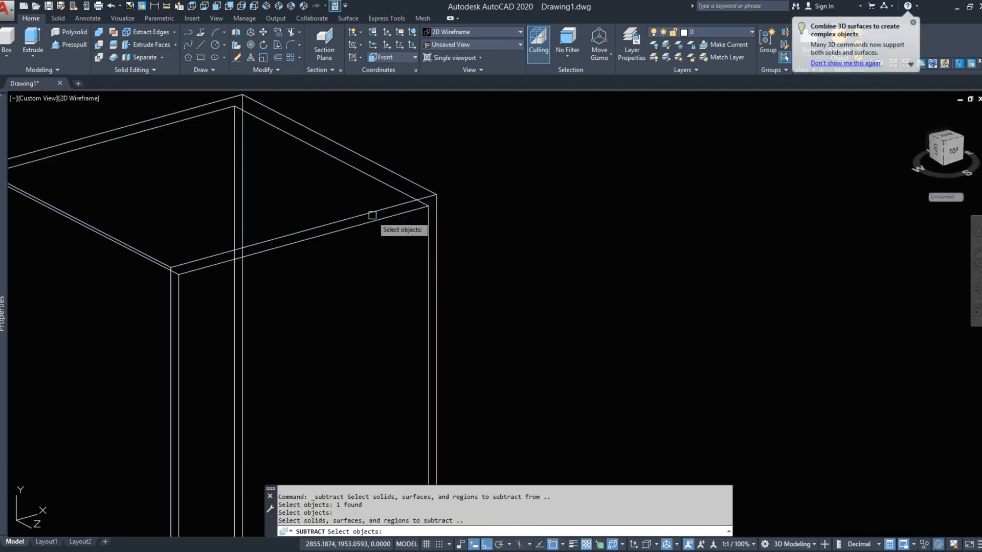
click(372, 215)
key(Return)
- Inspect the hollow cabinet in the Conceptual visual style, and return to the front view in 2D Wireframe
scroll(376, 201, down, 3)
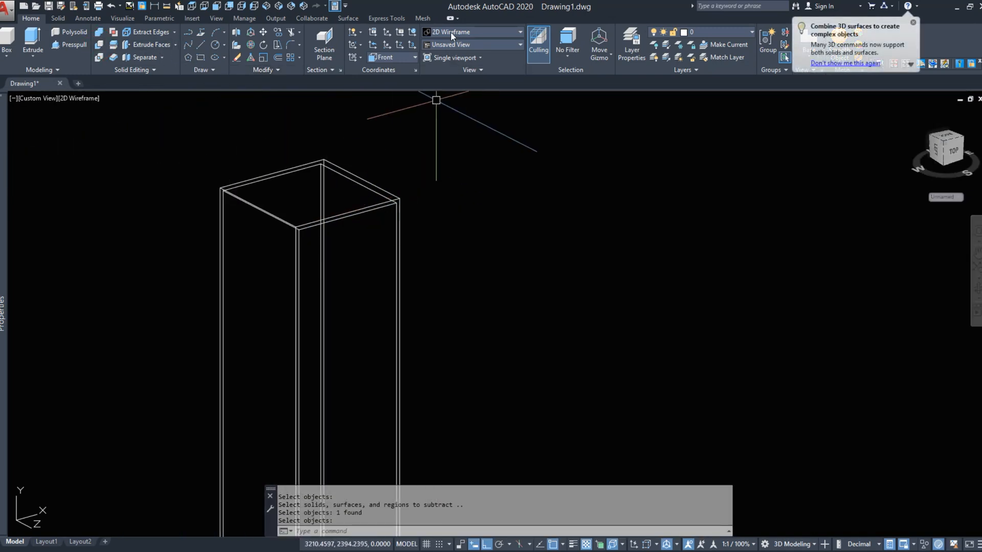
click(475, 32)
click(486, 55)
scroll(373, 169, down, 2)
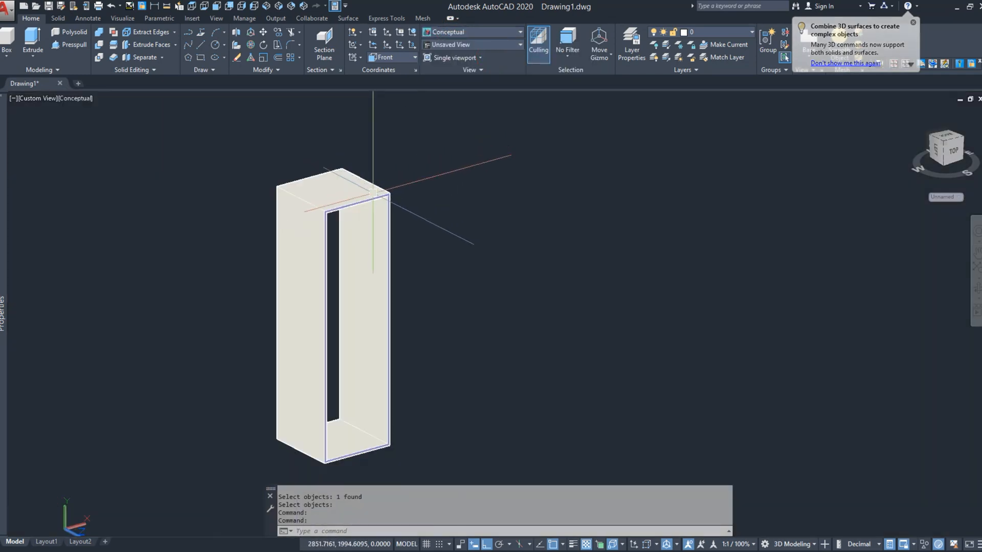
mouse_move(373, 171)
shift+middle_down()
mouse_move(352, 297)
mouse_move(266, 280)
mouse_move(263, 204)
shift+middle_up()
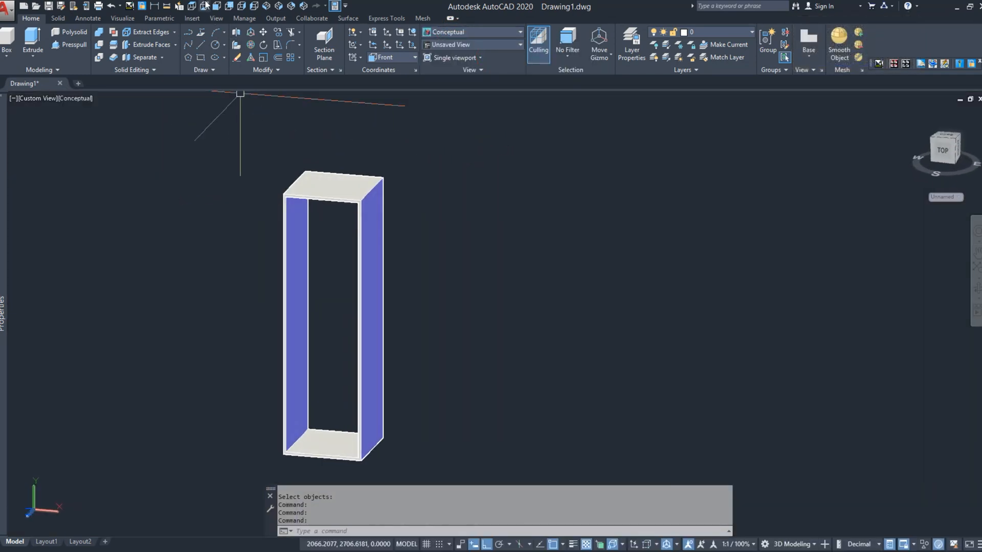
click(475, 31)
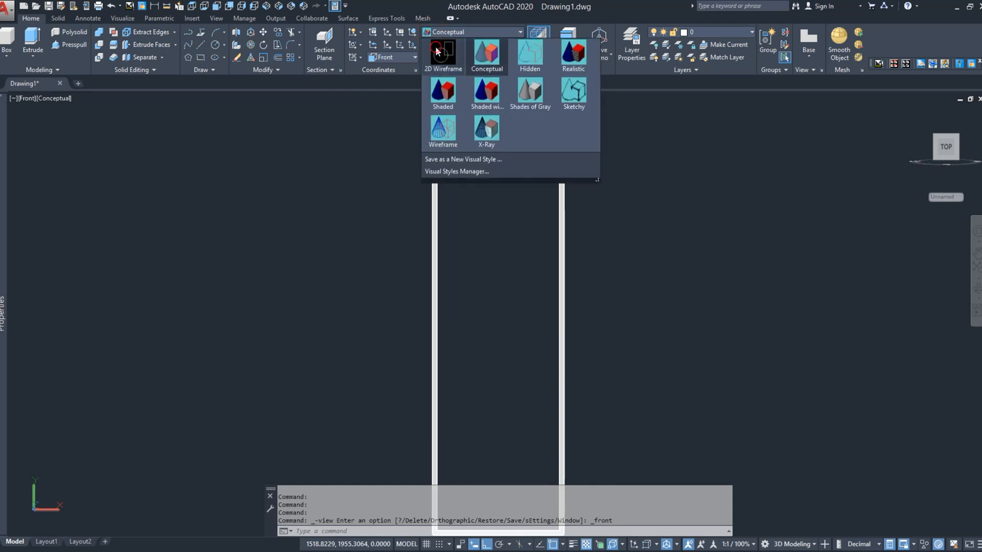
click(445, 88)
- Slice the cabinet body vertically along the left panel's inner edge, keeping both sides
click(111, 45)
scroll(427, 176, down, 2)
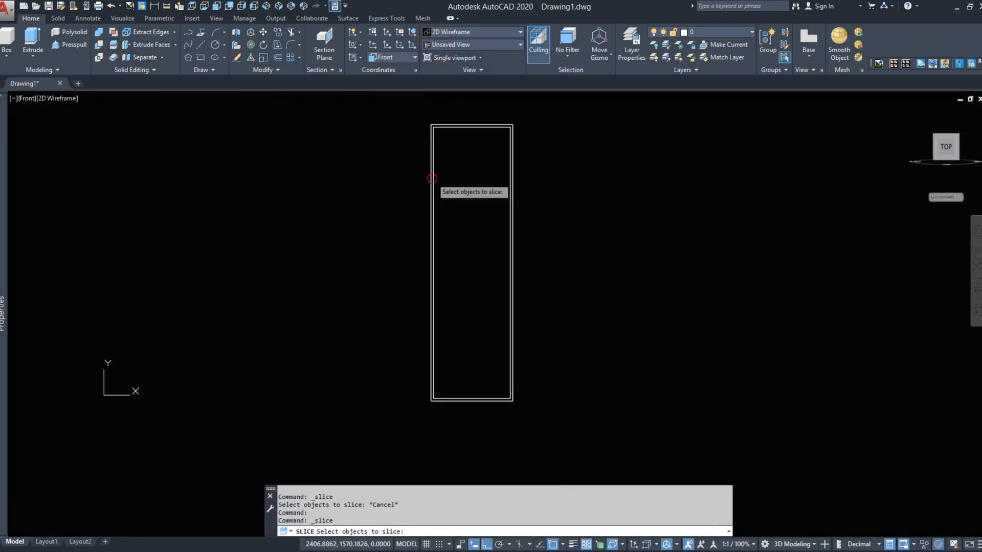
click(432, 179)
key(Return)
click(434, 180)
click(442, 236)
right_click(444, 227)
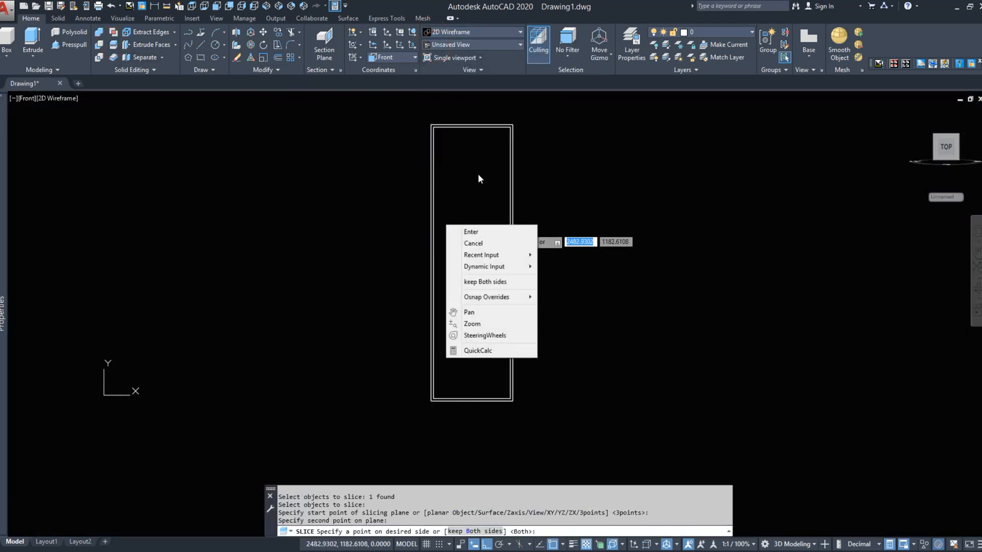
click(471, 232)
- Slice the remaining body vertically along the right panel's inner edge, keeping both sides
right_click(509, 168)
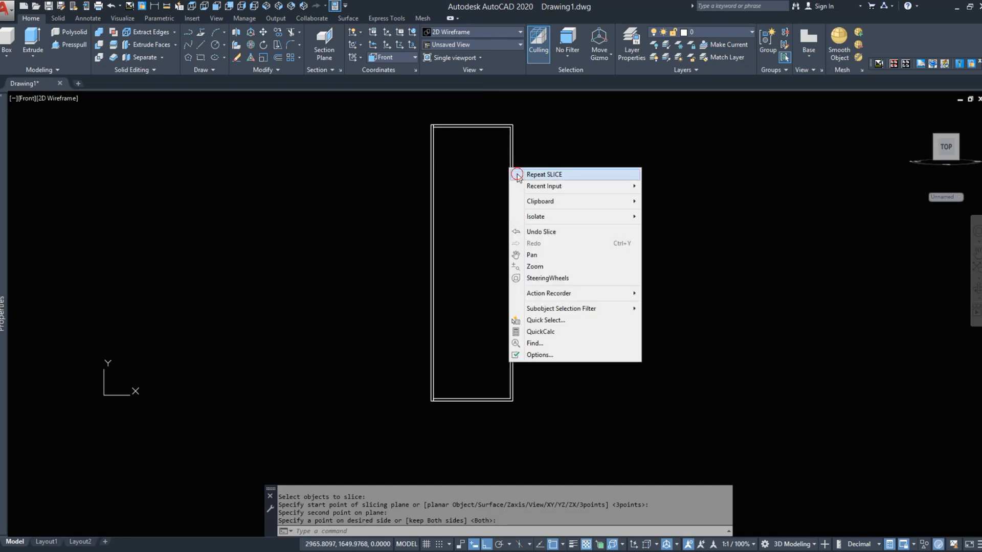
click(516, 175)
click(517, 169)
click(507, 167)
right_click(508, 168)
click(510, 169)
click(486, 249)
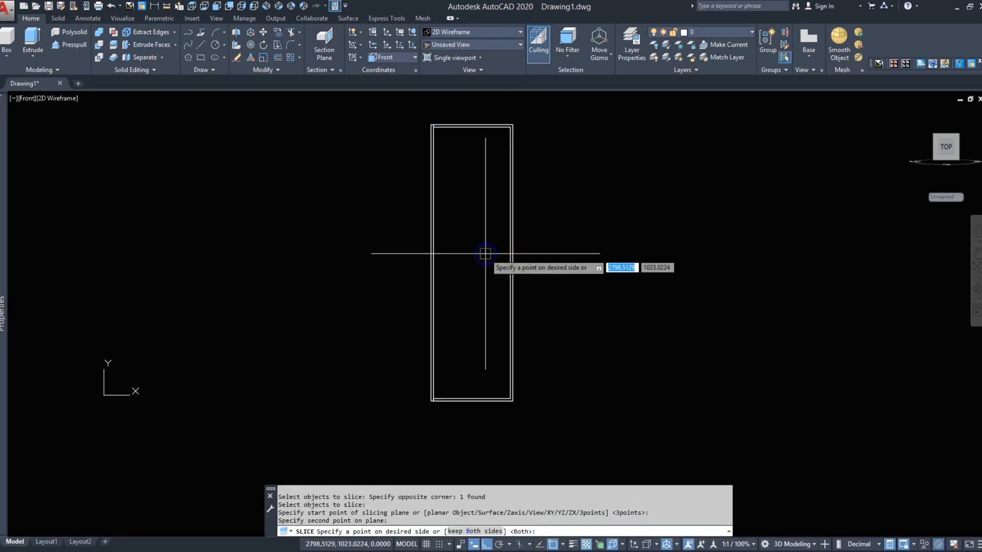
right_click(485, 253)
click(509, 257)
- Slice the joined top and bottom piece horizontally into separate top and bottom panels, keeping both sides
click(471, 124)
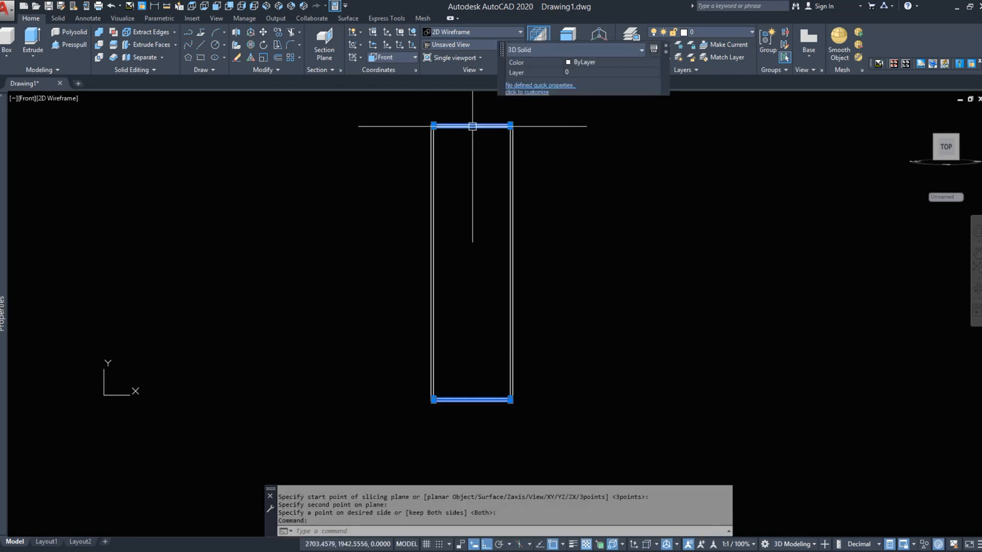
key(Escape)
right_click(471, 125)
click(488, 132)
click(488, 127)
scroll(487, 129, up, 4)
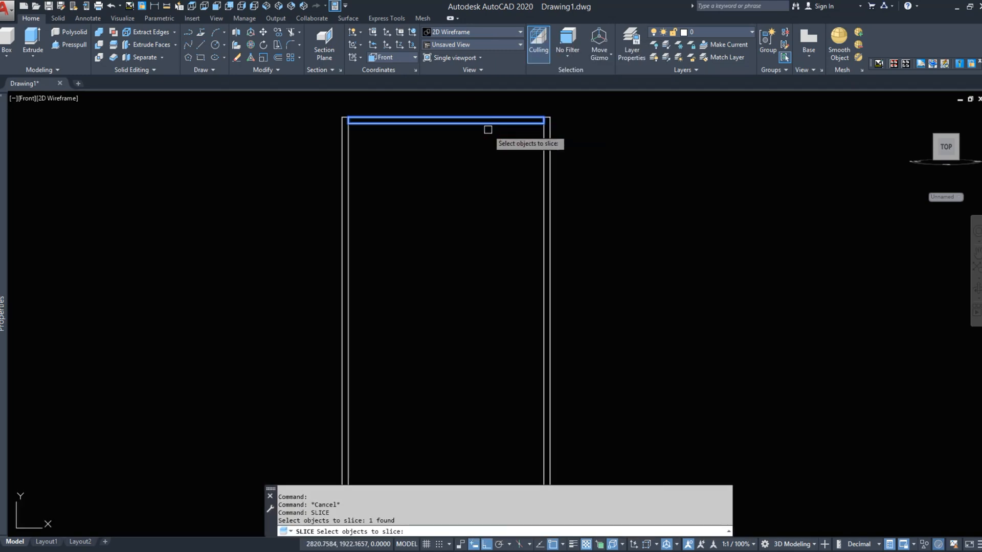
right_click(487, 130)
click(482, 127)
click(615, 142)
right_click(616, 143)
click(627, 146)
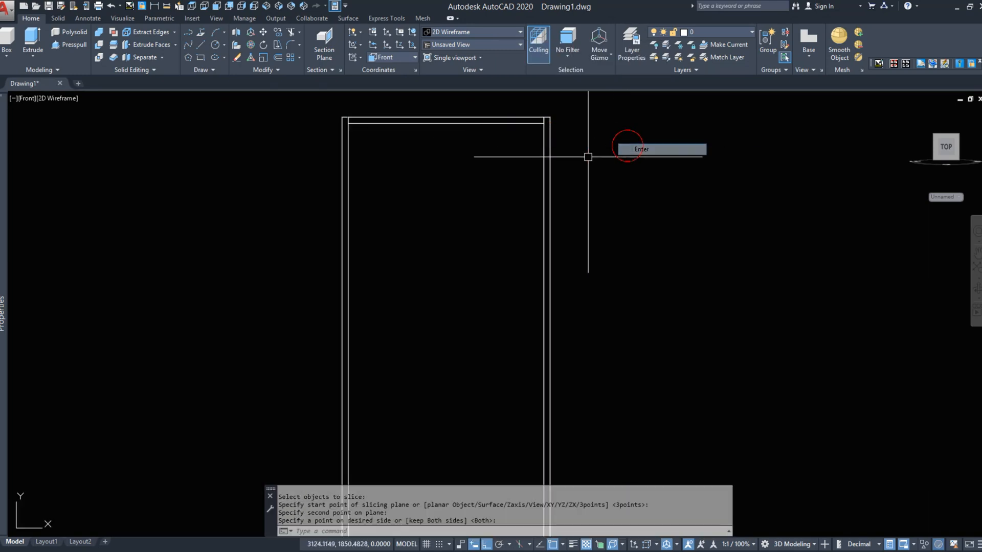
scroll(511, 184, down, 6)
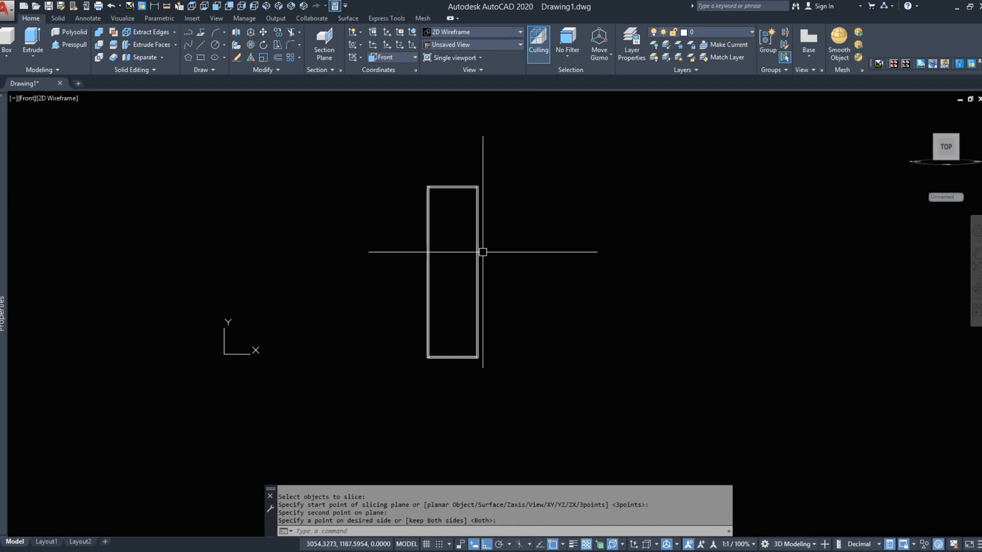
- Draw a rectangle across the cabinet opening from the upper-left inner corner to the lower-right inner corner
click(539, 339)
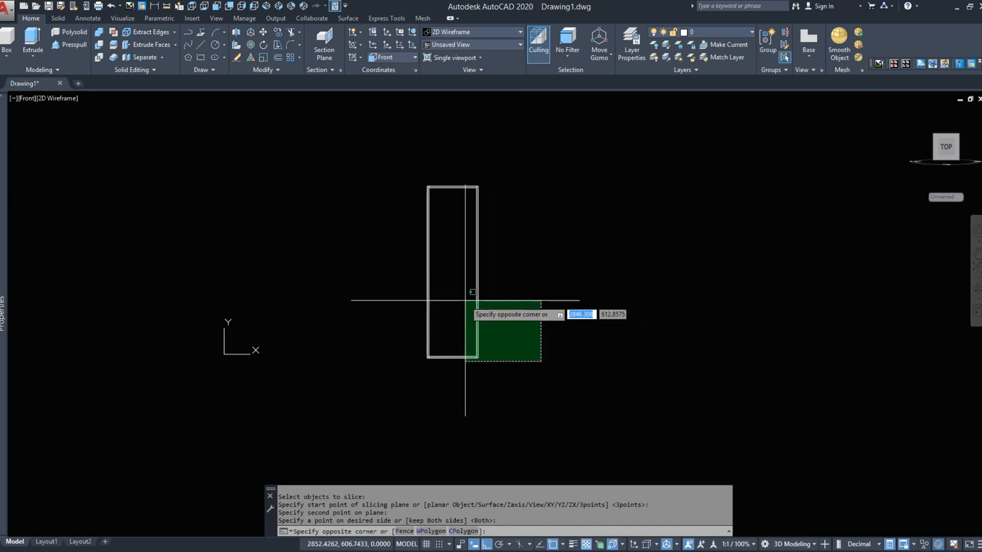
click(469, 302)
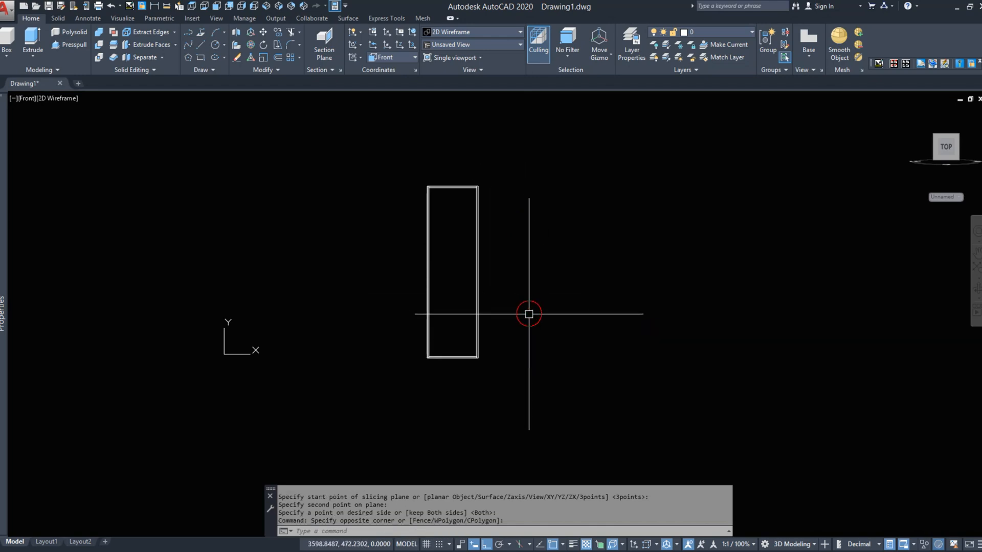
click(200, 57)
scroll(438, 184, up, 5)
scroll(398, 209, down, 6)
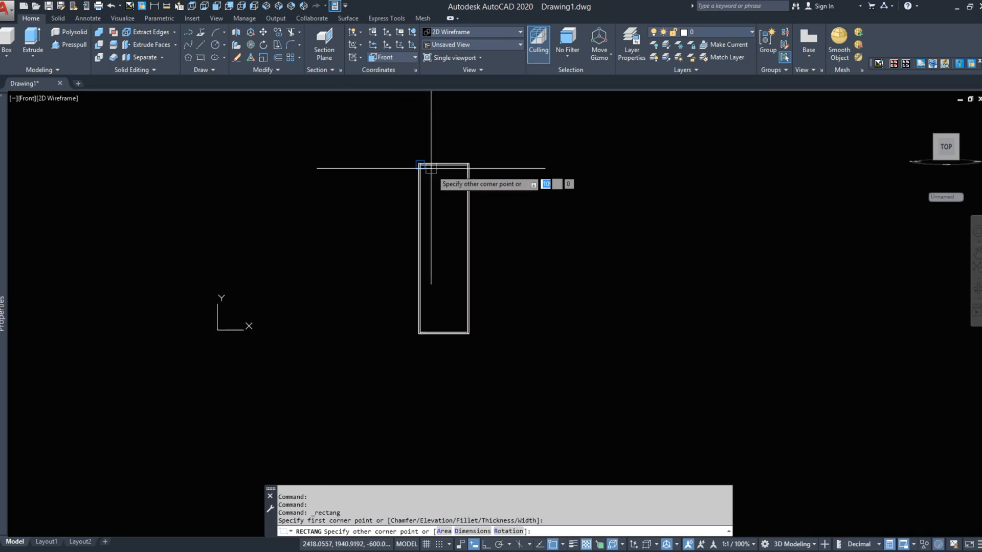
scroll(462, 343, up, 6)
click(452, 354)
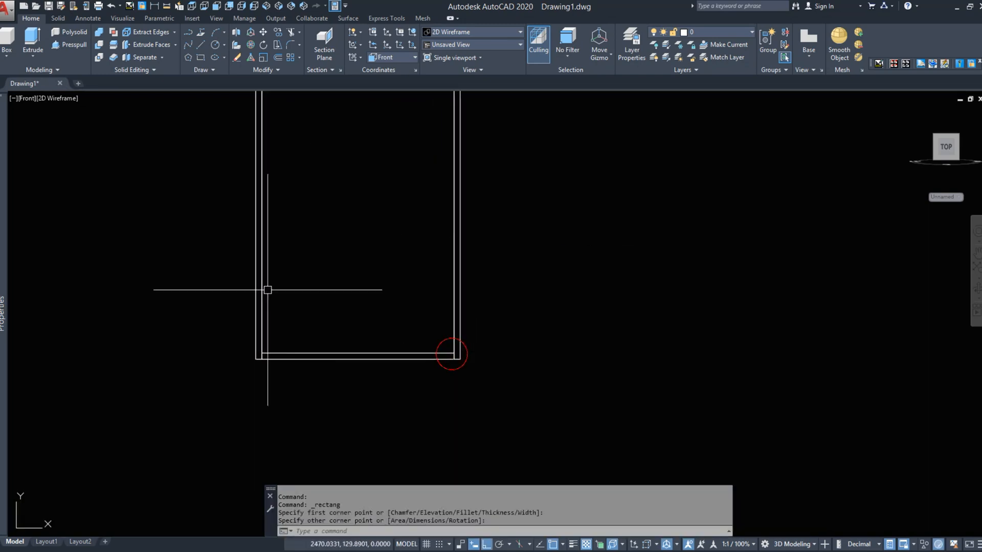
- Offset the new rectangle by 9 so that its copy runs within the thickness of the surrounding panels
click(280, 60)
click(454, 352)
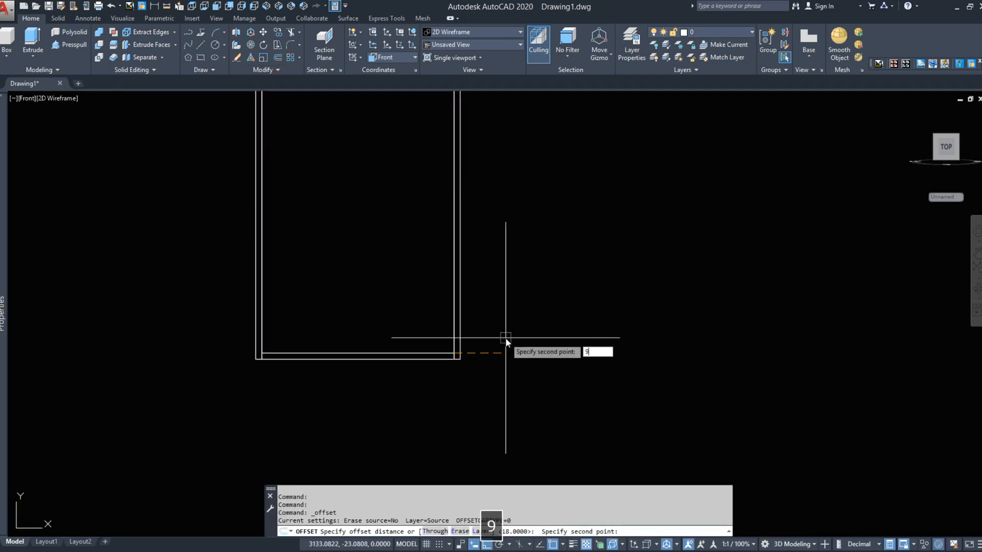
key(Return)
click(460, 342)
click(453, 353)
right_click(452, 358)
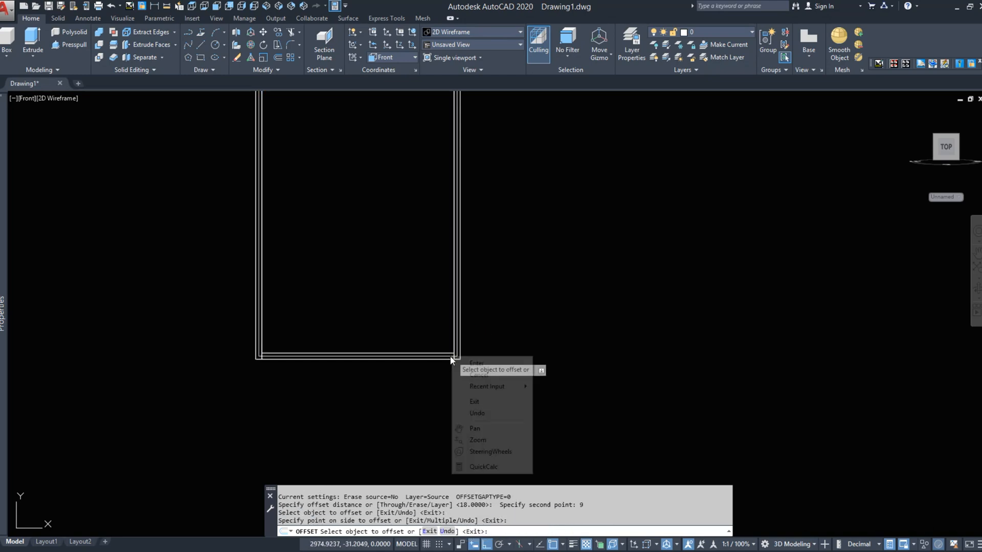
- Finish the offset and erase the inner rectangle along the cabinet opening, keeping the offset copy
click(460, 363)
scroll(448, 351, up, 2)
click(443, 353)
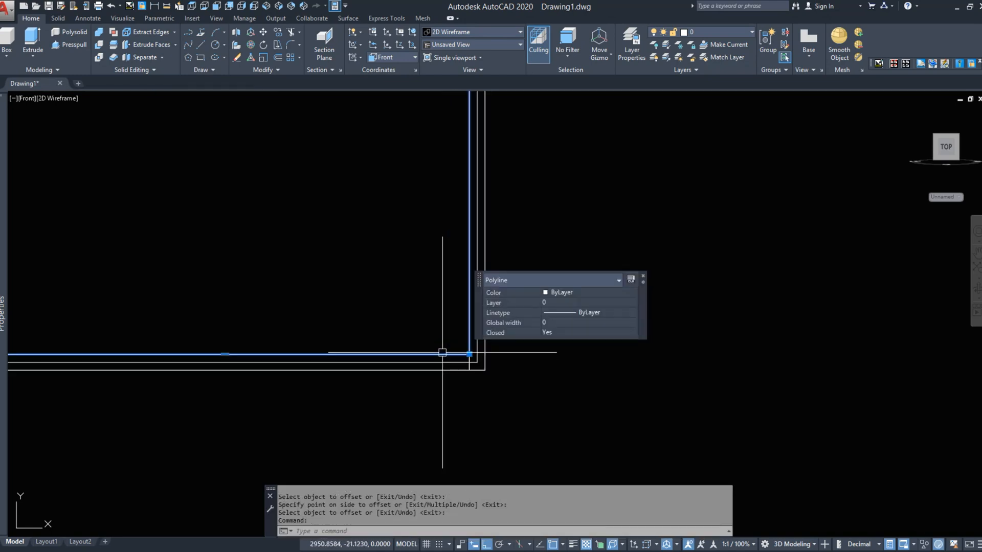
text(e)
key(space)
- Extrude the remaining offset rectangle by 8 to form the cabinet's back panel
click(442, 362)
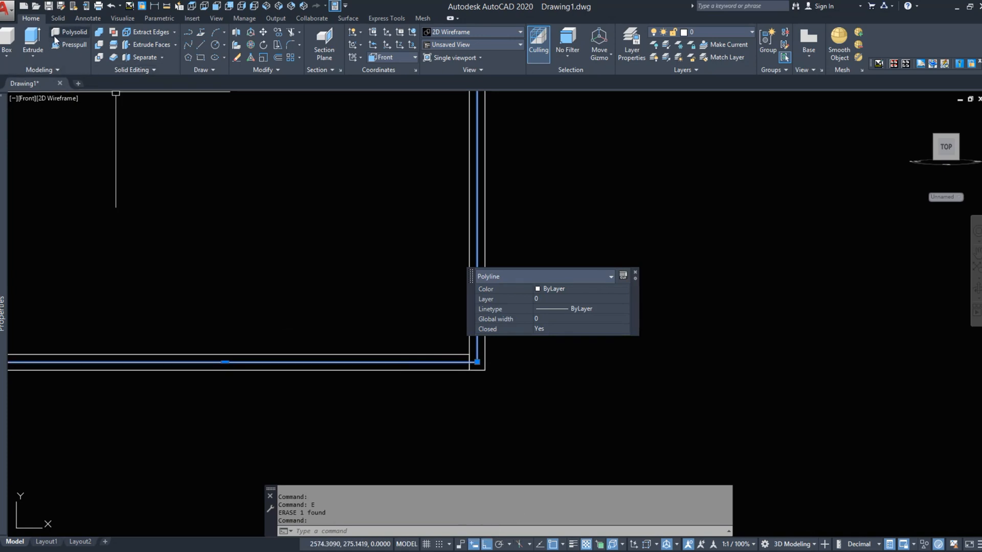
click(33, 36)
scroll(337, 287, down, 4)
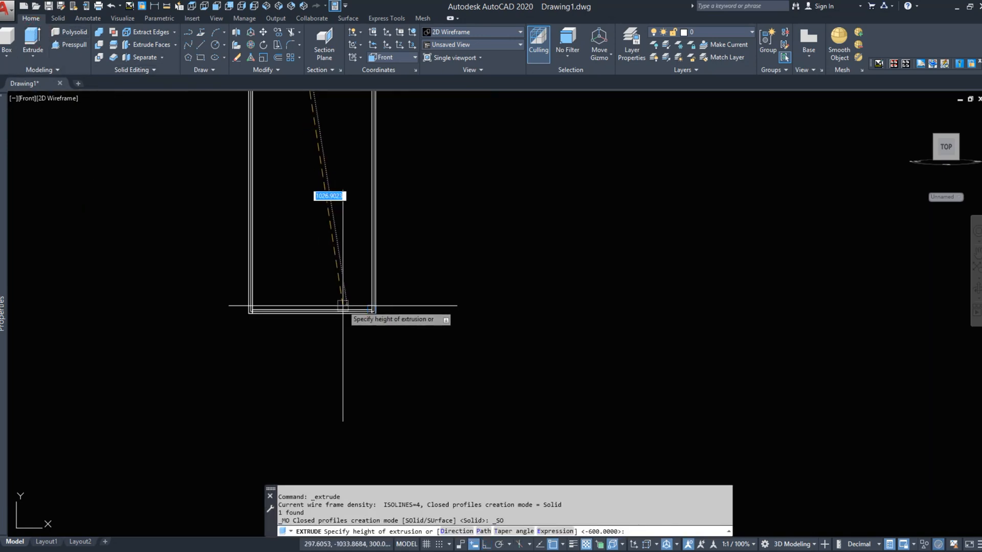
shift+middle_drag(358, 309, 408, 338)
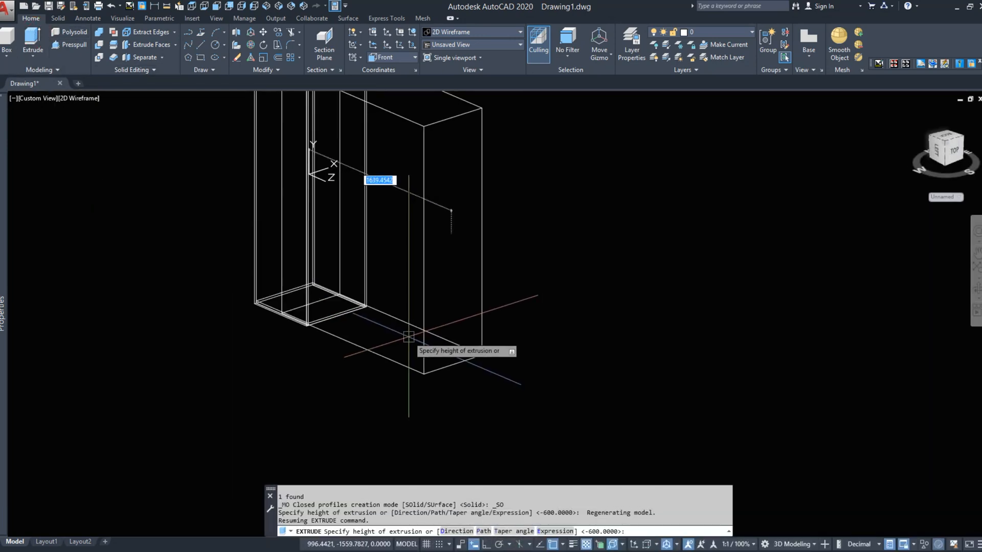
key(Return)
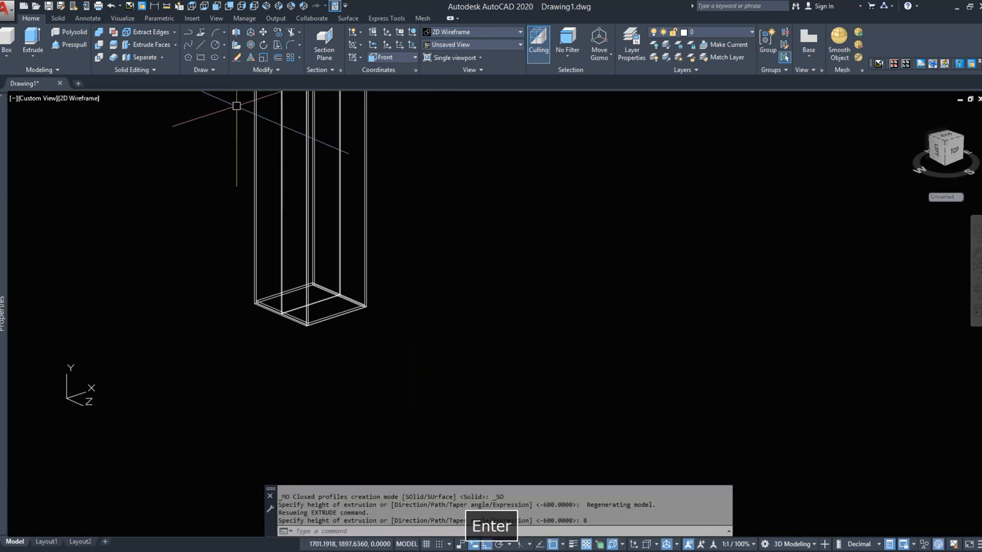
- In the top view, add a vertical linear dimension from the thin back panel to the cabinet's rear edge
click(191, 6)
click(154, 6)
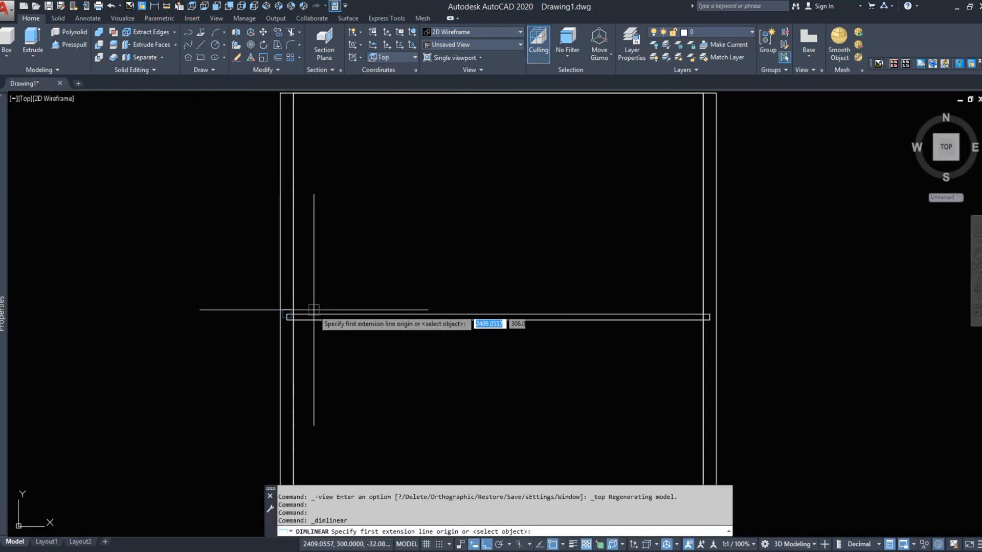
click(287, 317)
middle_drag(317, 167, 312, 197)
click(307, 124)
click(327, 160)
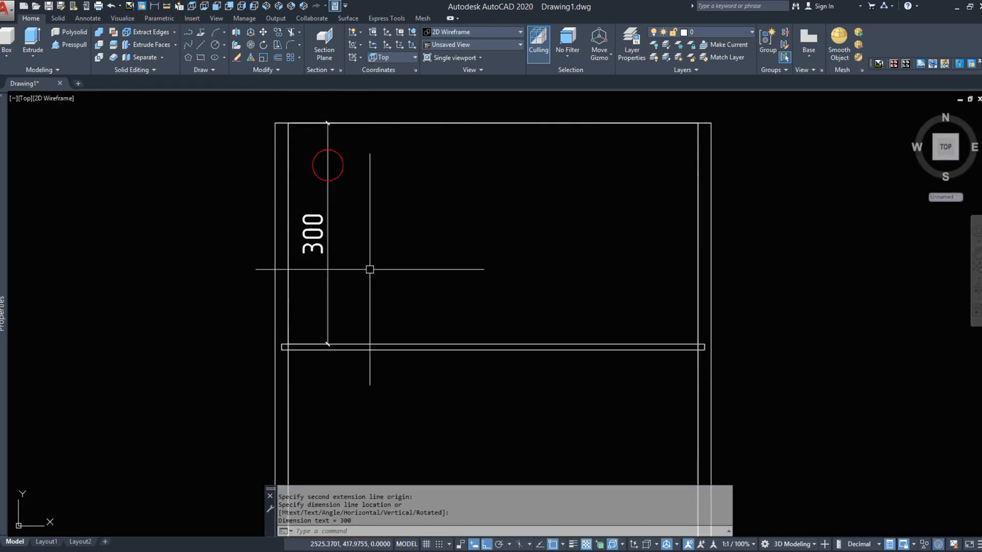
- Move the thin back panel 300 straight toward the cabinet's rear edge
click(384, 344)
key(m)
key(space)
click(383, 275)
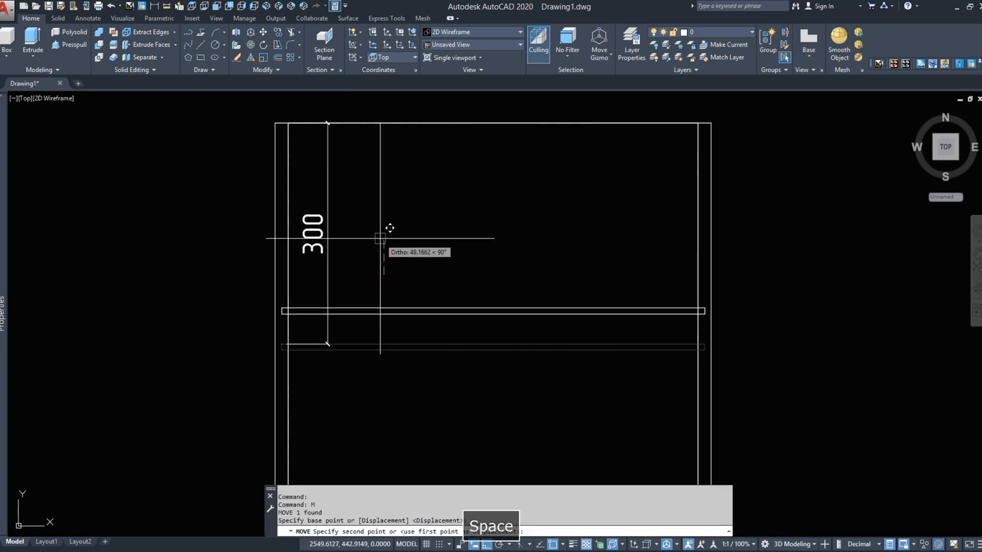
text(300)
key(Return)
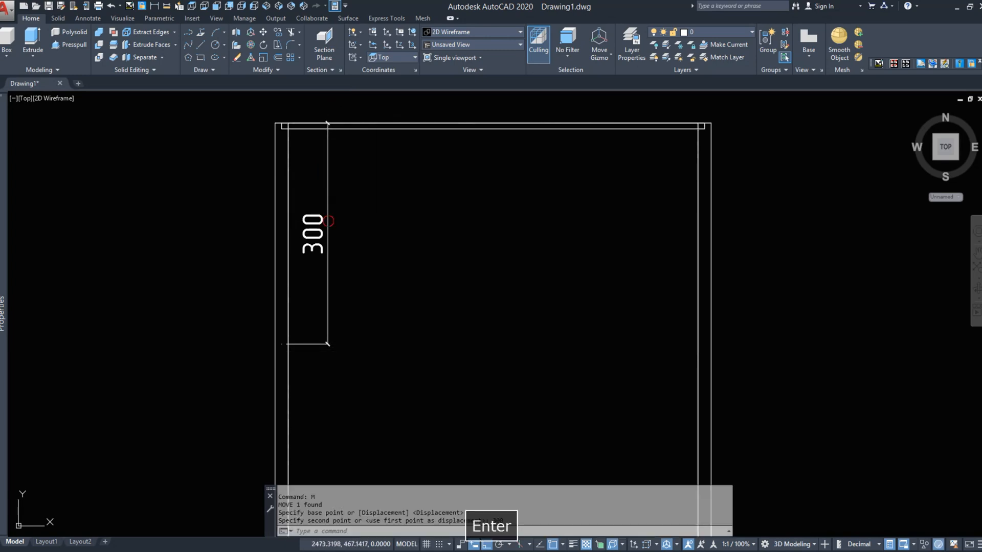
- Erase the linear dimension between the back panel's former position and the rear edge
click(328, 221)
key(e)
key(space)
scroll(320, 166, down, 3)
- Inspect the cabinet from the SW Isometric view in the Conceptual visual style, orbiting around it
click(266, 5)
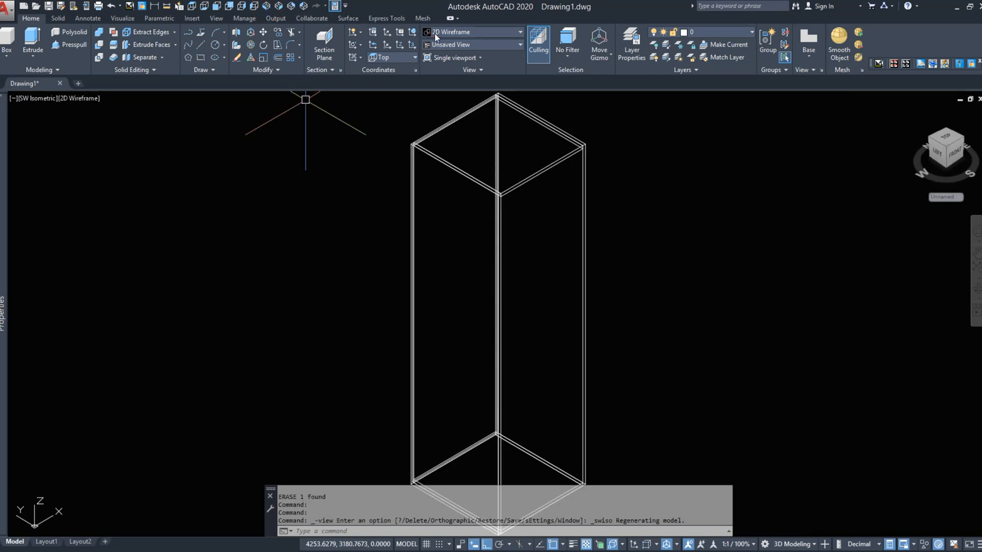
click(435, 37)
click(486, 54)
mouse_move(562, 205)
shift+middle_down()
mouse_move(437, 201)
mouse_move(377, 219)
mouse_move(741, 225)
shift+middle_up()
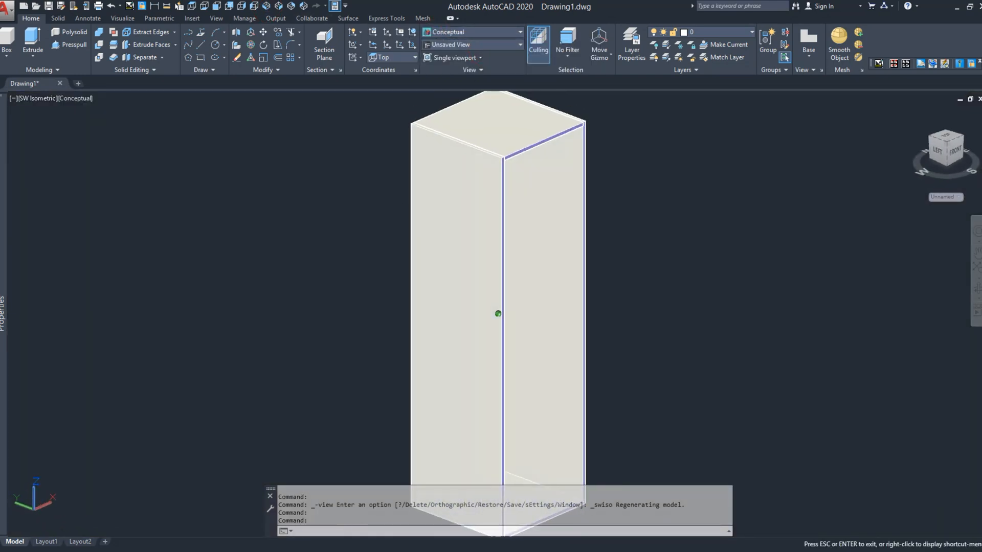
shift+middle_drag(498, 313, 486, 312)
- Restore the Front view with the 2D Wireframe style and consult the wardrobe reference photo in ACDSee before returning to AutoCAD
click(219, 11)
click(443, 31)
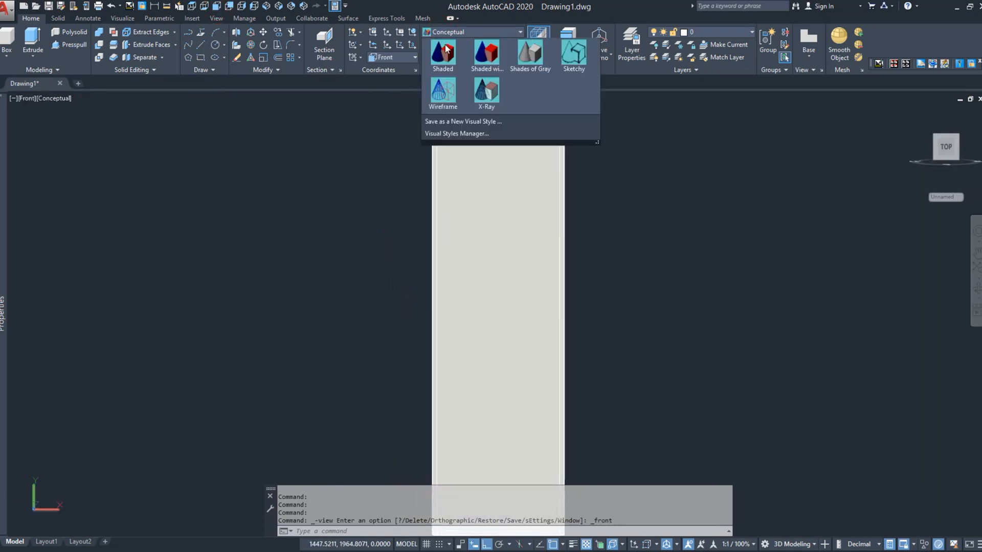
click(444, 49)
key(alt+Tab)
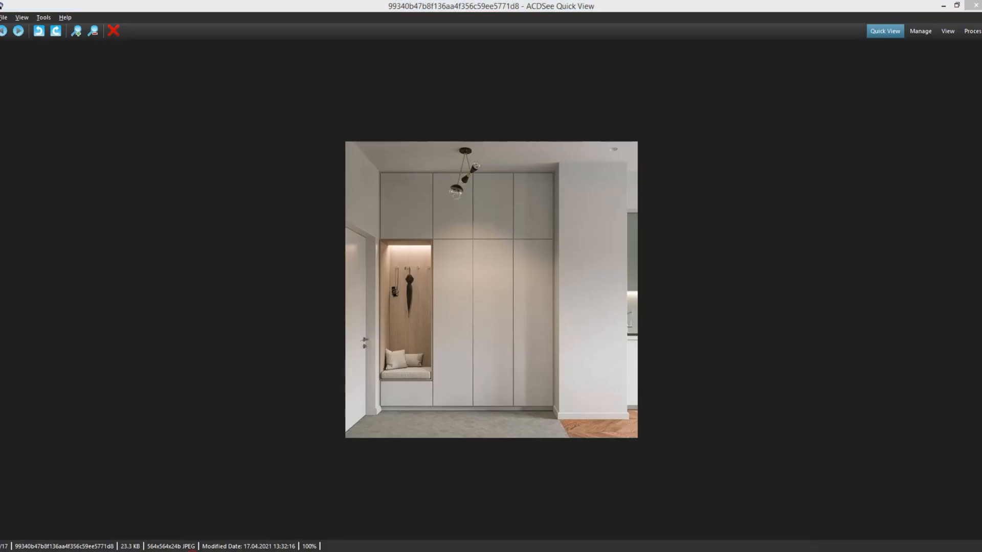
key(alt+Tab)
- Mirror the entire cabinet upward about its top edge, keeping the source objects
drag(323, 172, 488, 391)
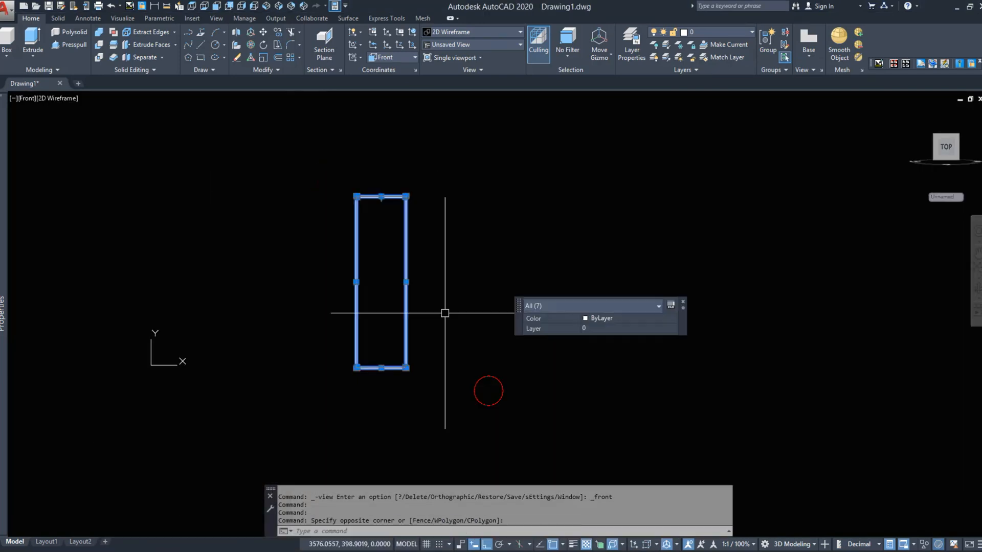
click(289, 83)
scroll(383, 210, up, 5)
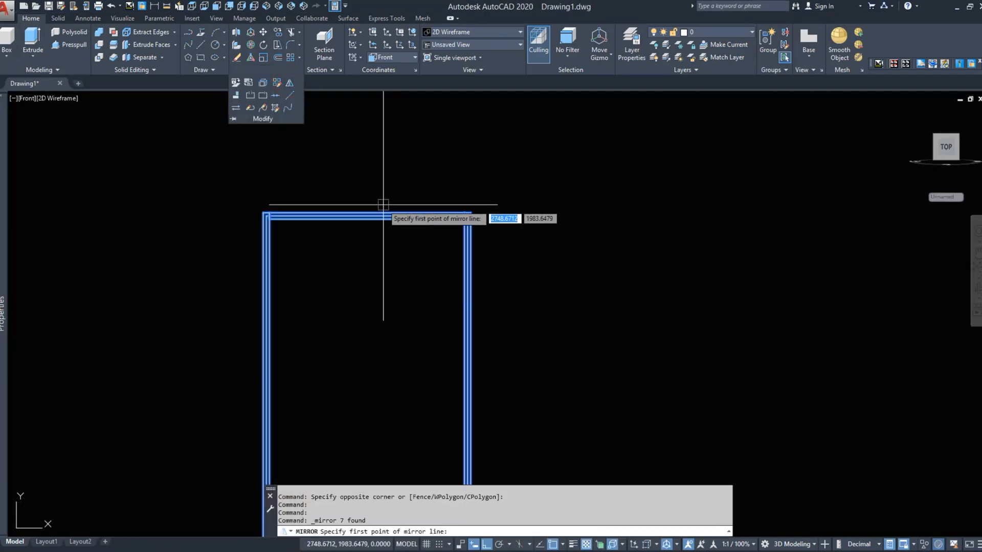
click(383, 217)
click(611, 232)
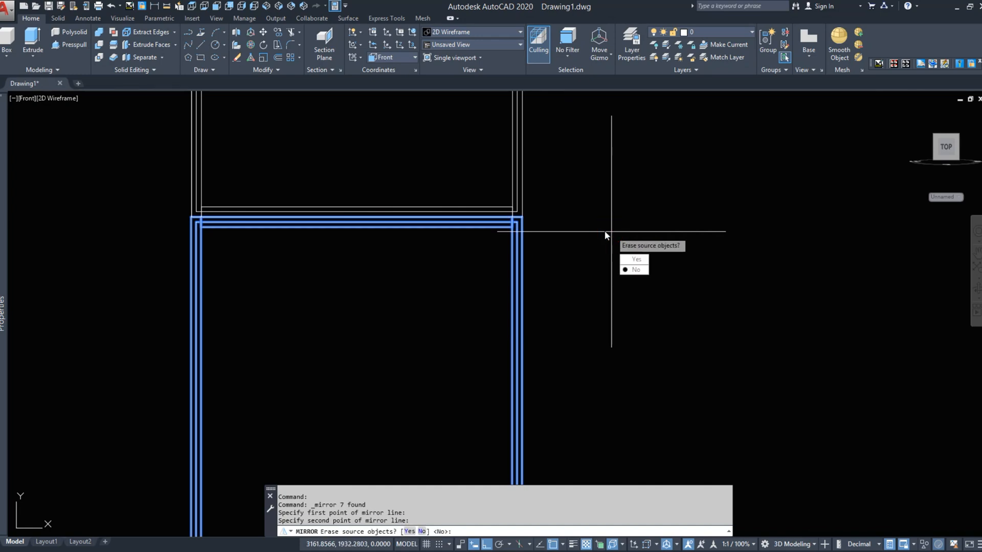
right_click(606, 233)
click(619, 240)
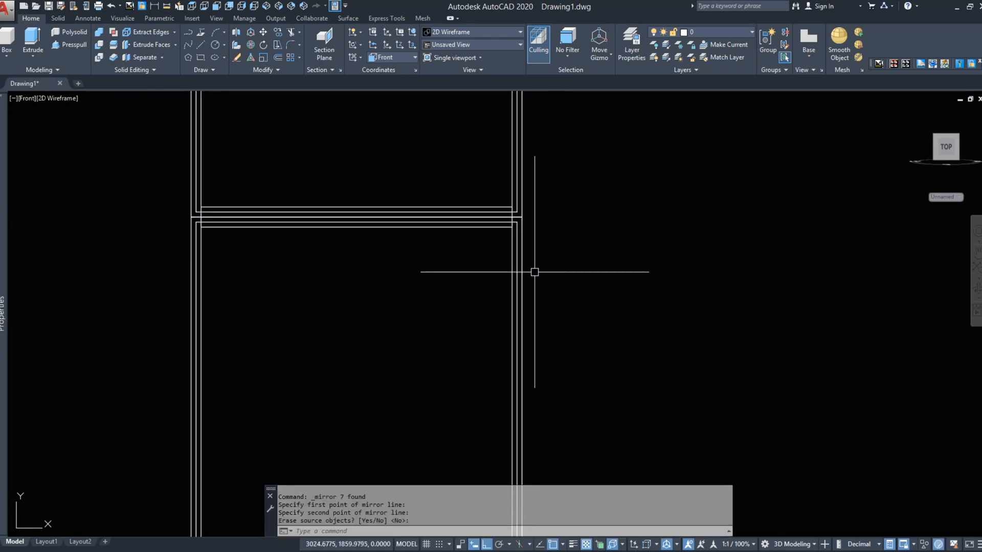
- Draw a vertical guide line 600 long upward from the midpoint of the edge shared by both cabinets
text(L)
key(space)
click(368, 218)
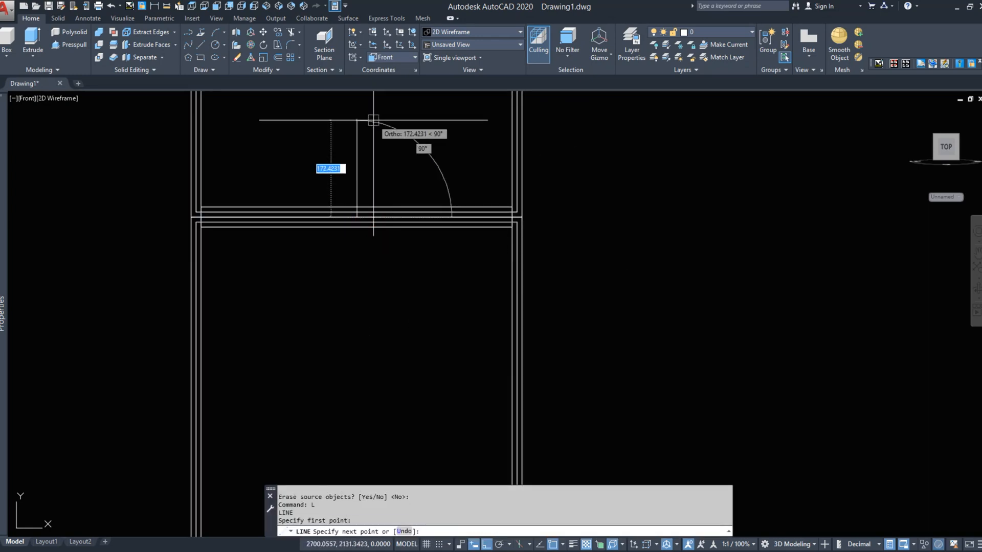
text(600)
key(Return)
key(Escape)
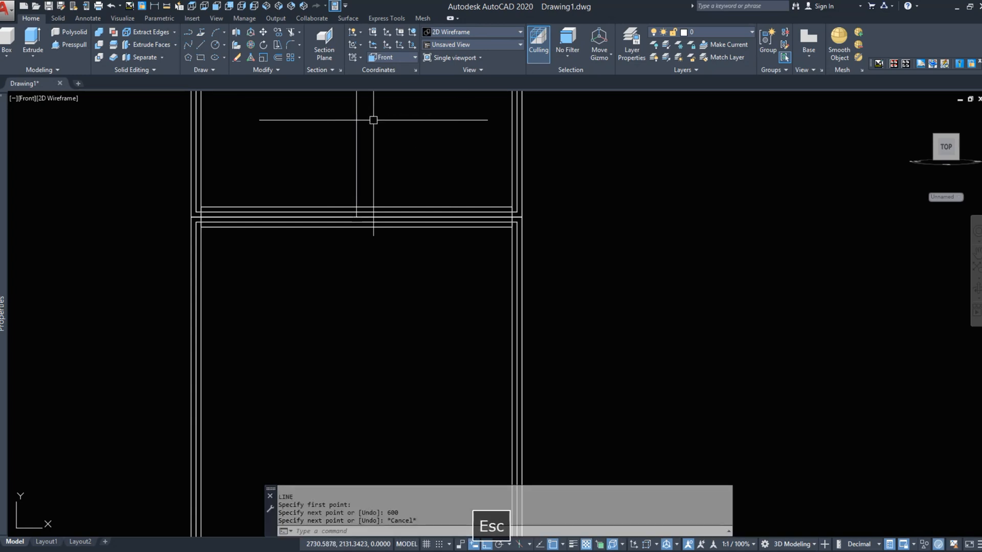
- Lengthen the vertical guide line by 100 by stretching its upper end upward
scroll(353, 240, down, 8)
scroll(333, 171, up, 4)
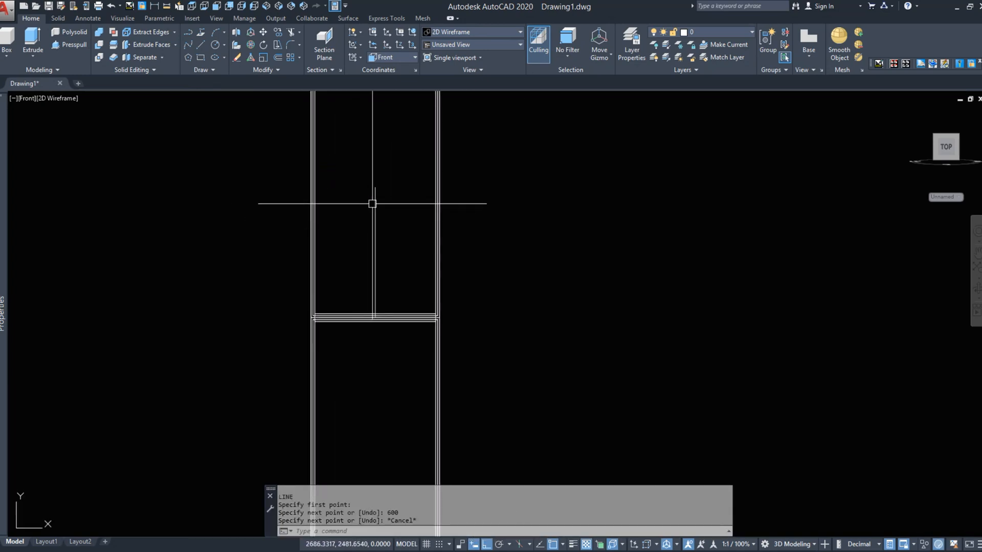
click(374, 202)
click(376, 184)
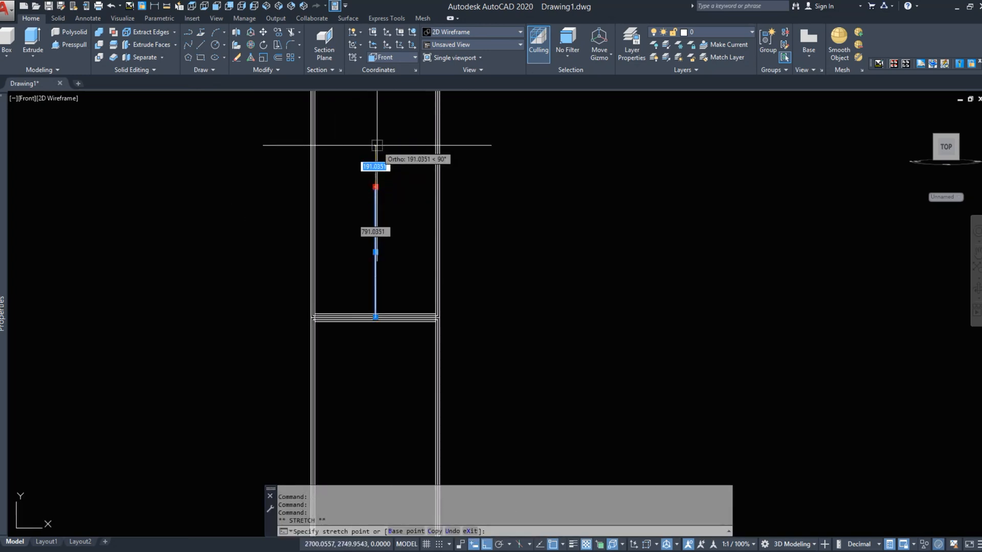
key(Escape)
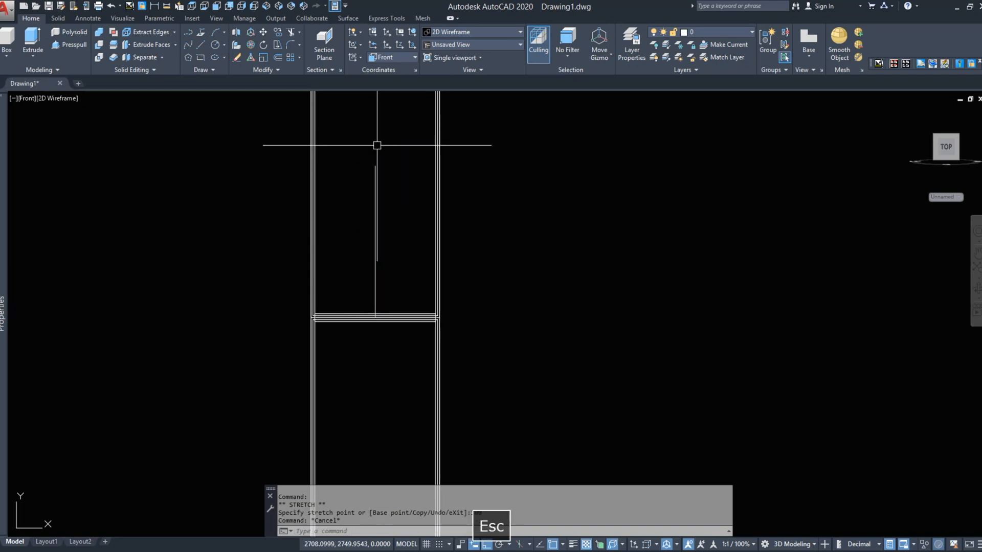
- Slice the upper cabinet's side and back panels horizontally at the guide line's midpoint, keeping both sides
click(117, 47)
click(473, 189)
click(265, 219)
key(Return)
click(375, 241)
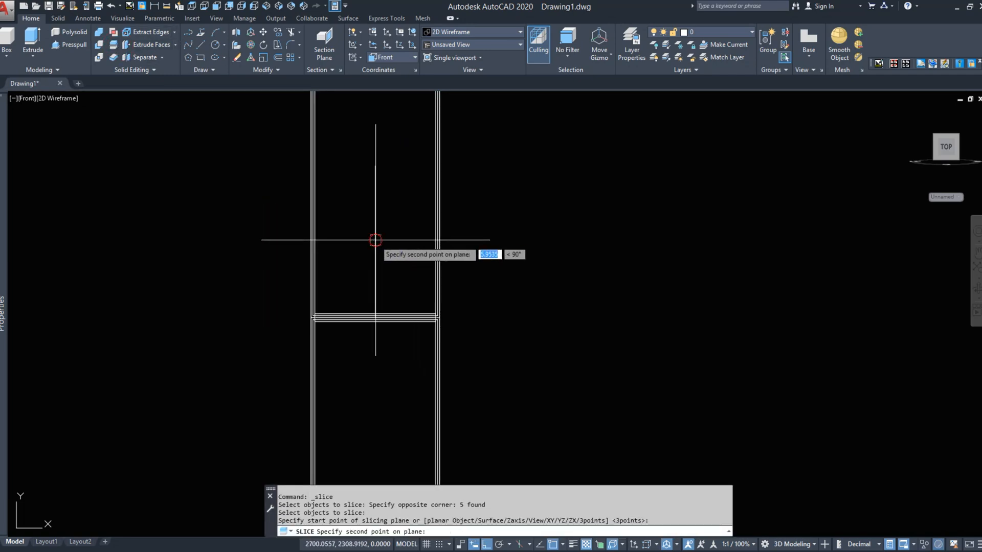
click(394, 241)
right_click(394, 241)
click(412, 249)
- Erase the guide line and all parts of the upper cabinet above the horizontal cut
click(503, 187)
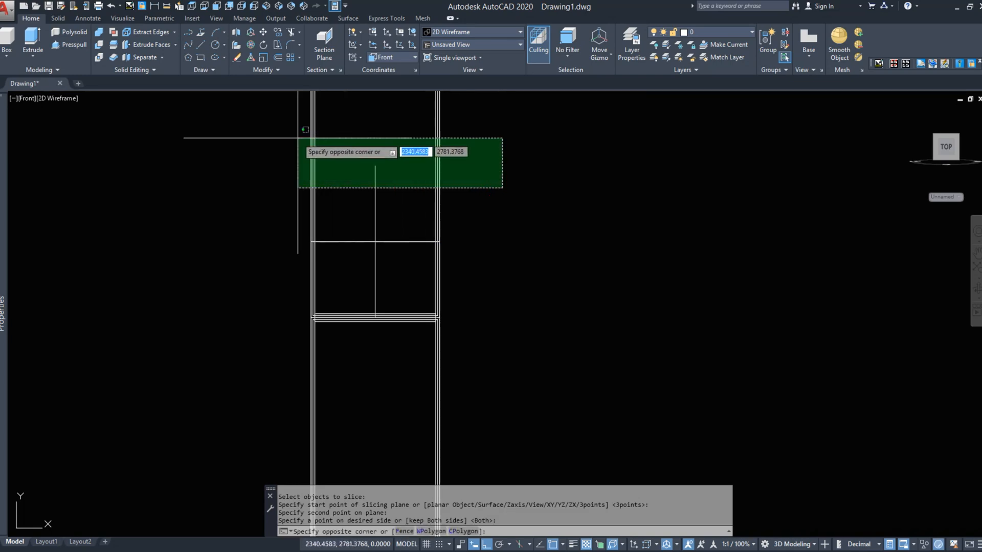
click(298, 138)
scroll(403, 271, down, 4)
click(324, 106)
click(471, 179)
text(e)
key(space)
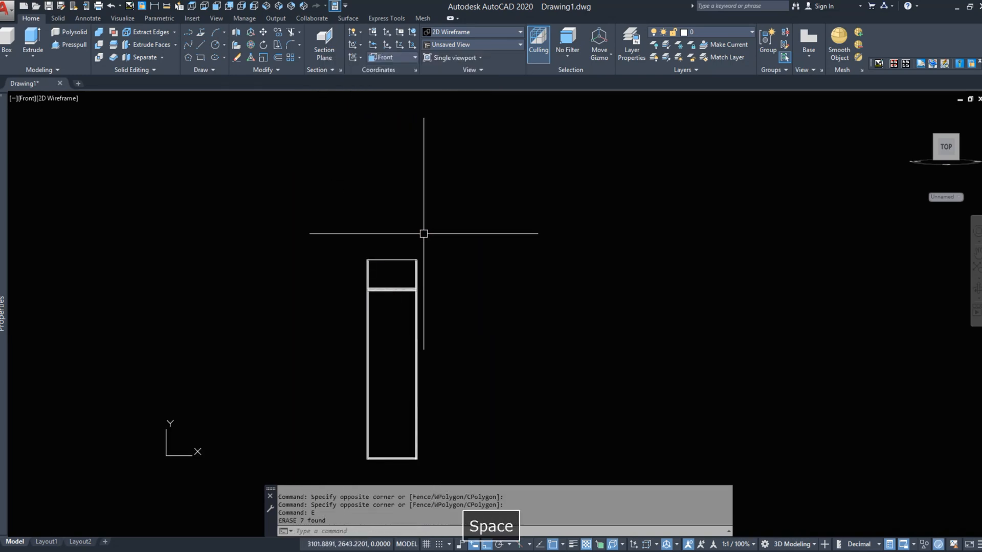
- Mirror the remaining lower half of the upper cabinet upward about the cut edge, keeping the source objects
scroll(387, 261, up, 6)
click(267, 72)
click(282, 83)
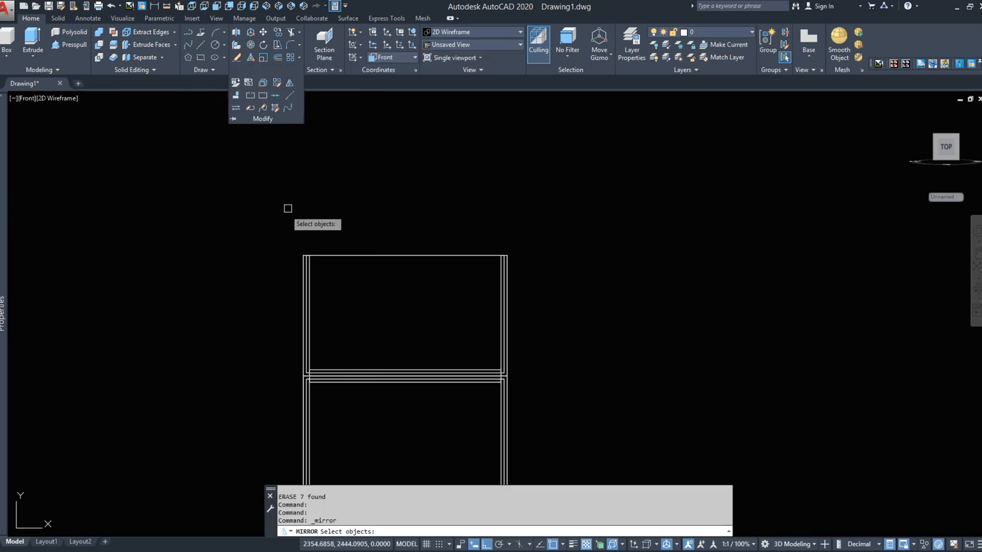
click(275, 210)
click(536, 381)
right_click(453, 257)
click(445, 255)
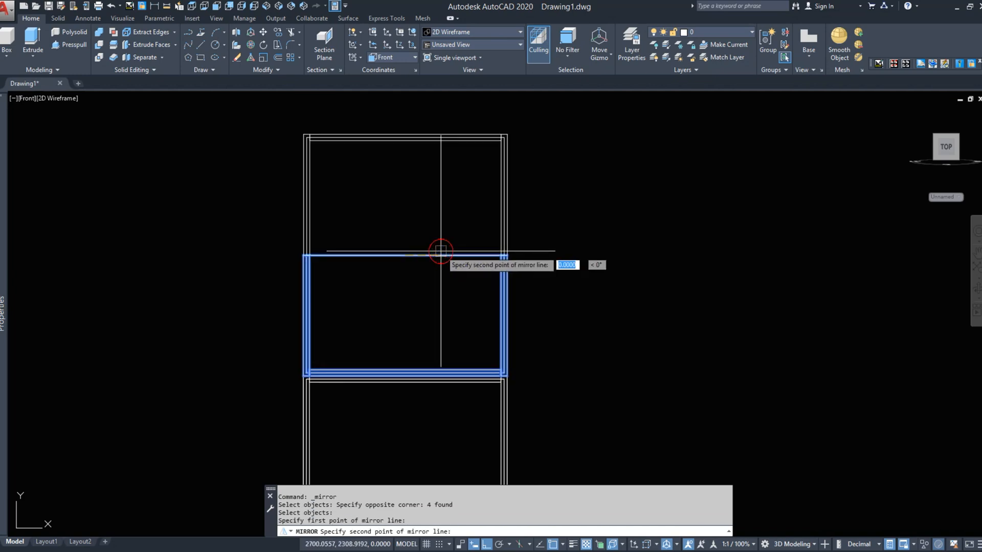
click(588, 279)
right_click(586, 281)
click(593, 286)
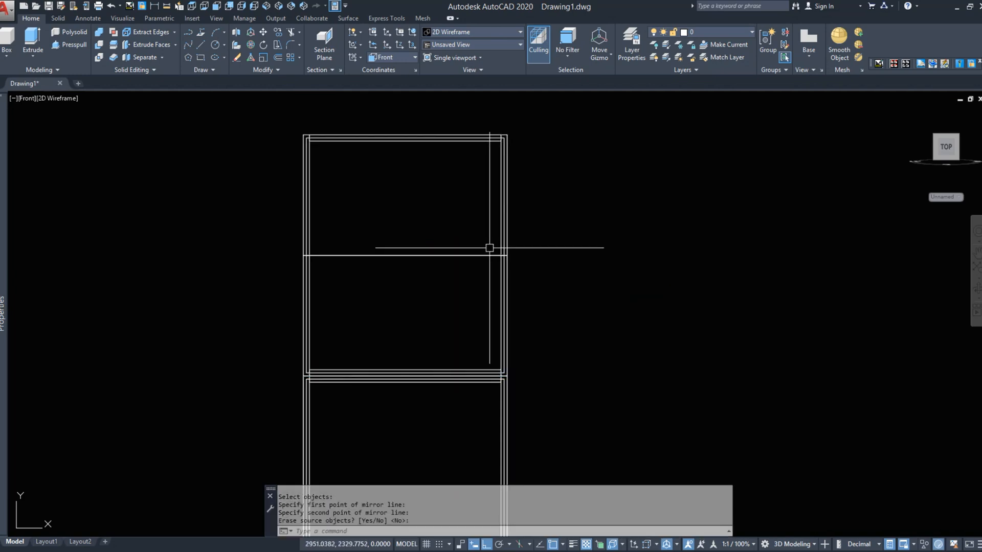
- Unite the two halves of the upper cabinet's left side panel into one solid
shift+middle_drag(490, 246, 305, 118)
click(99, 33)
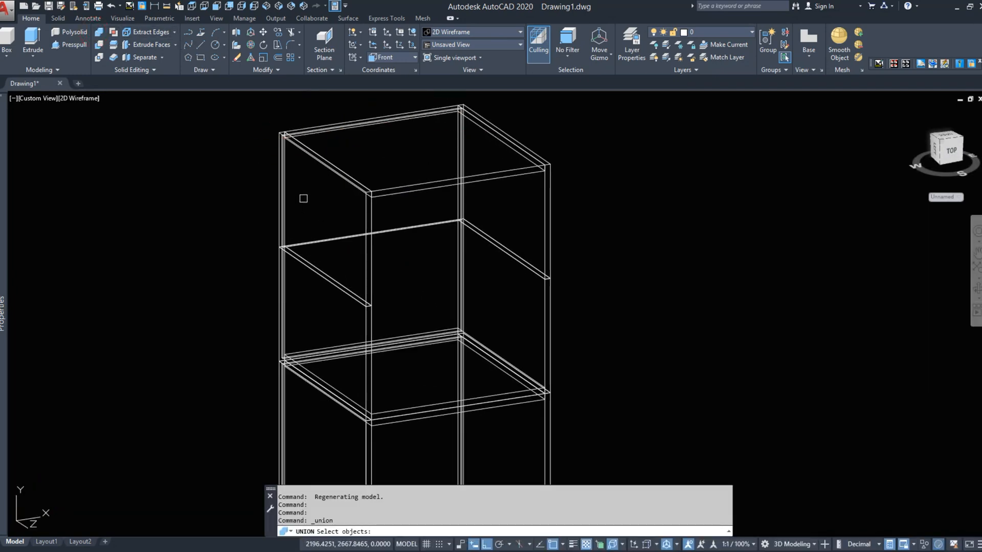
click(345, 257)
click(328, 292)
right_click(330, 286)
click(332, 236)
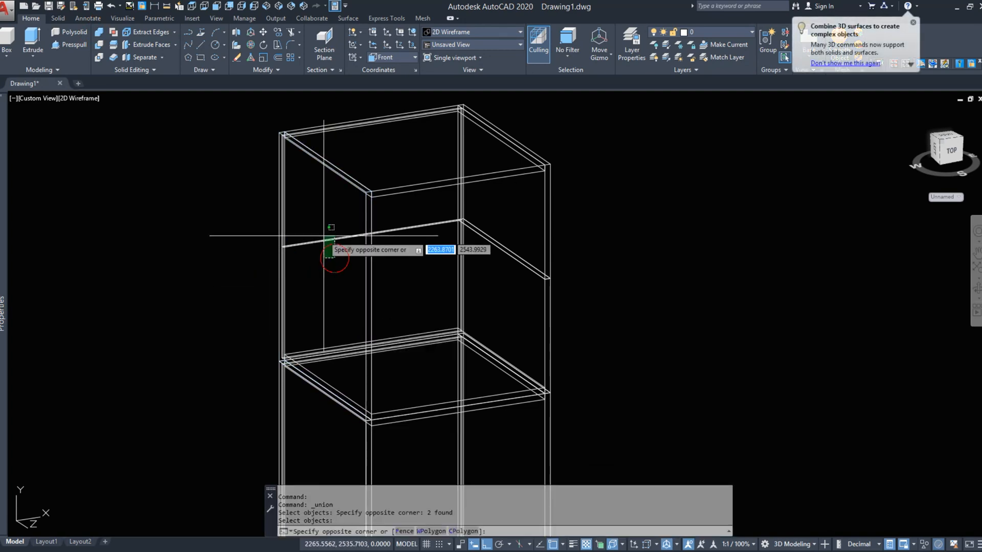
key(Escape)
- Unite the two halves of the upper cabinet's back panel, and likewise the two halves of its right side panel
right_click(351, 275)
click(353, 276)
click(344, 265)
click(329, 228)
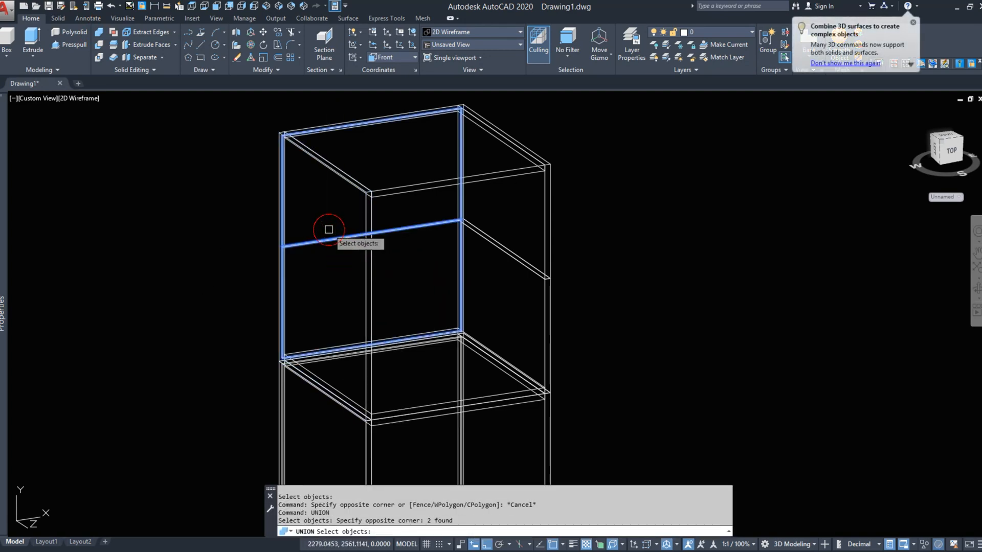
right_click(329, 229)
right_click(472, 234)
click(506, 241)
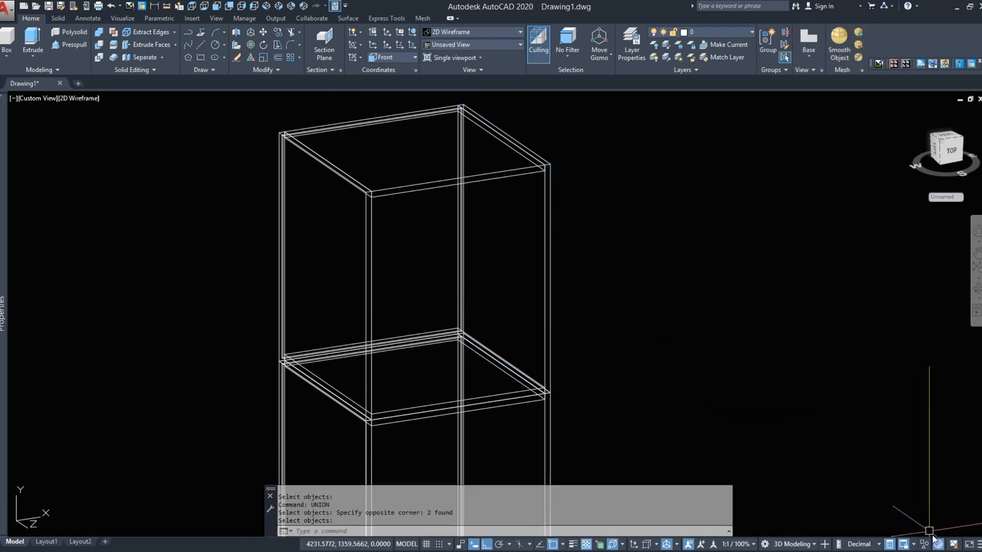
- Return to the Front view and compare the two stacked cabinets with the wardrobe reference photo in ACDSee
scroll(381, 176, down, 5)
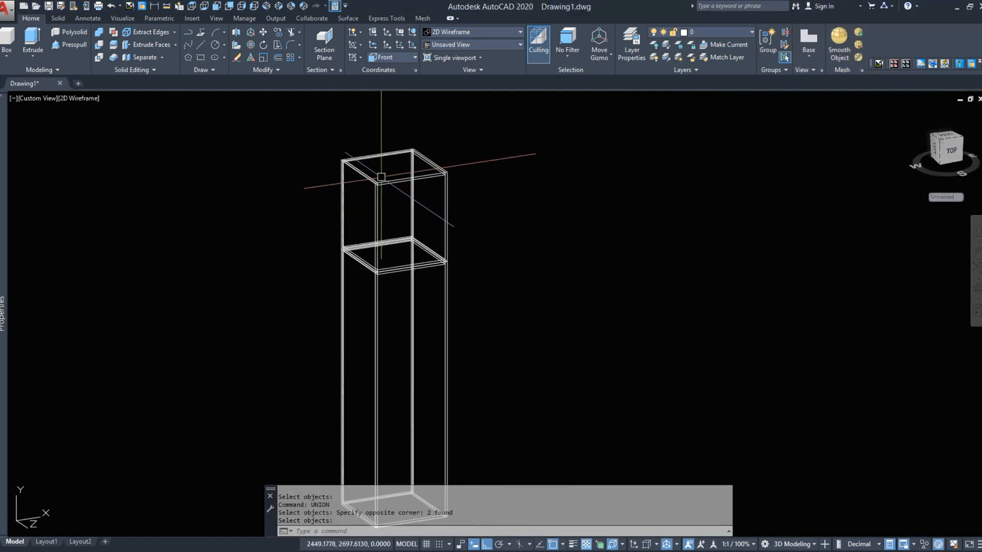
click(215, 7)
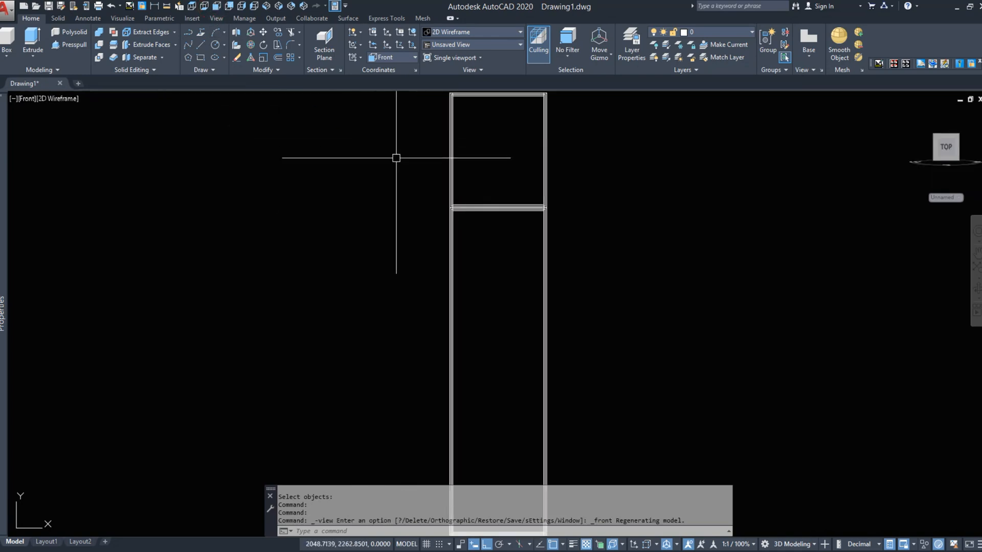
click(178, 551)
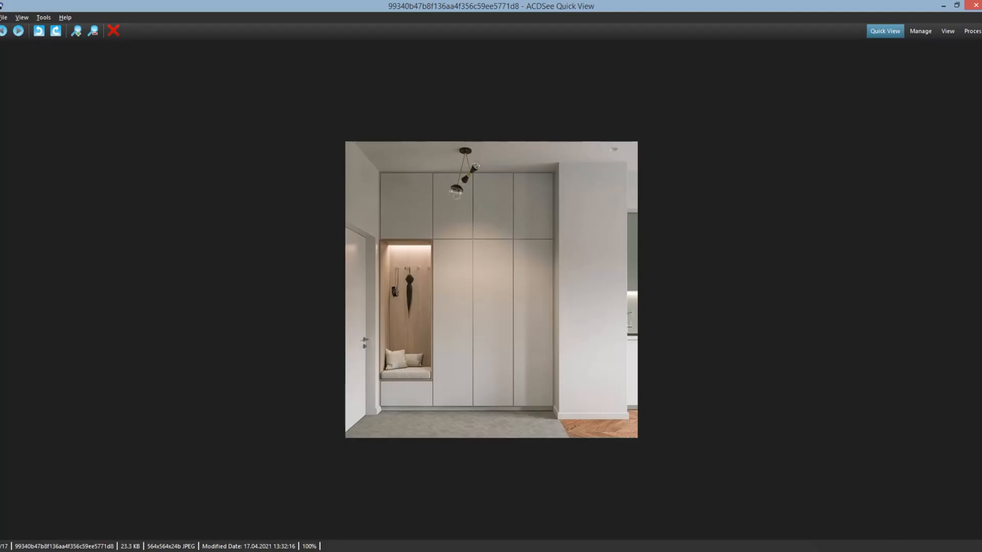
- Check the wardrobe photo in ACDSee, and draw a vertical guide line 350 long up from the midpoint of the lower cabinet's bottom edge
click(178, 551)
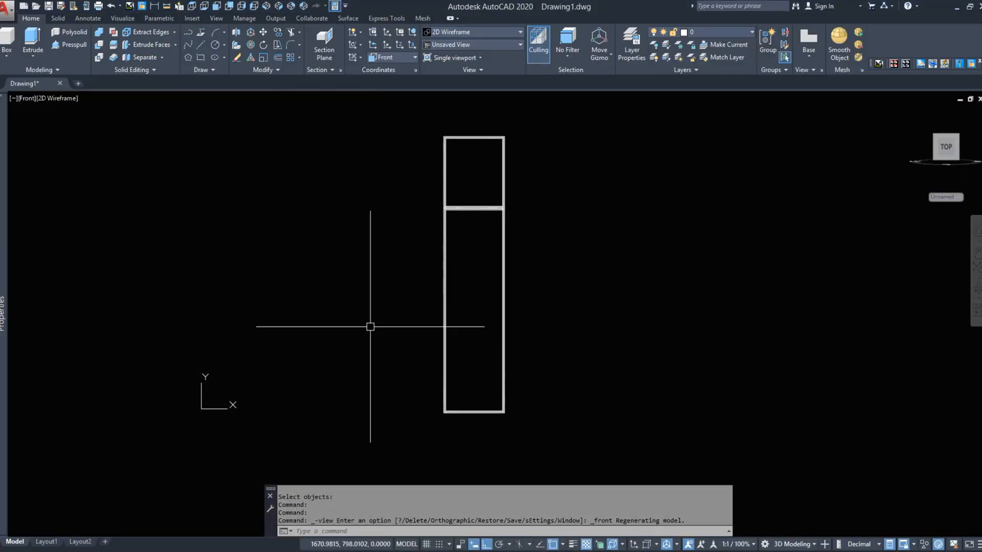
click(178, 550)
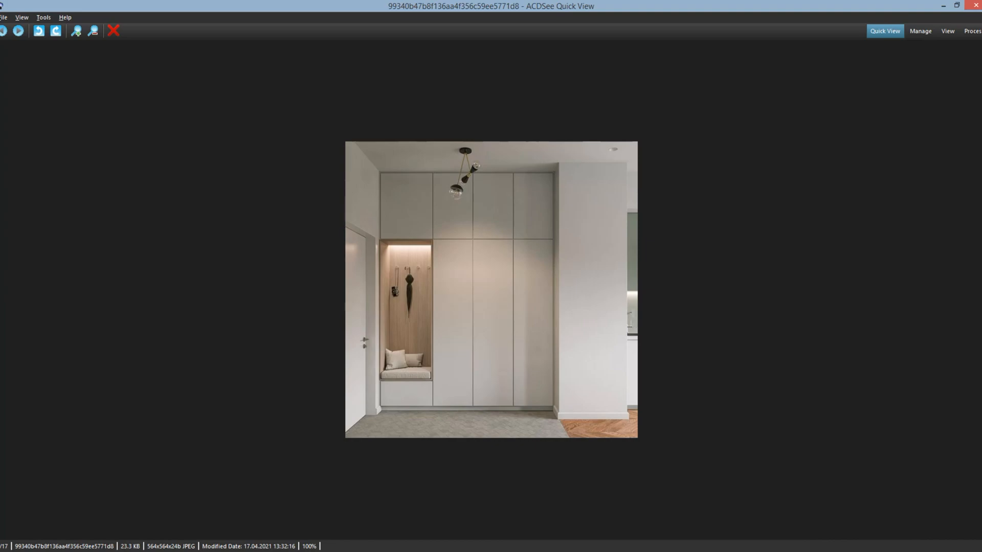
click(178, 550)
scroll(449, 379, up, 4)
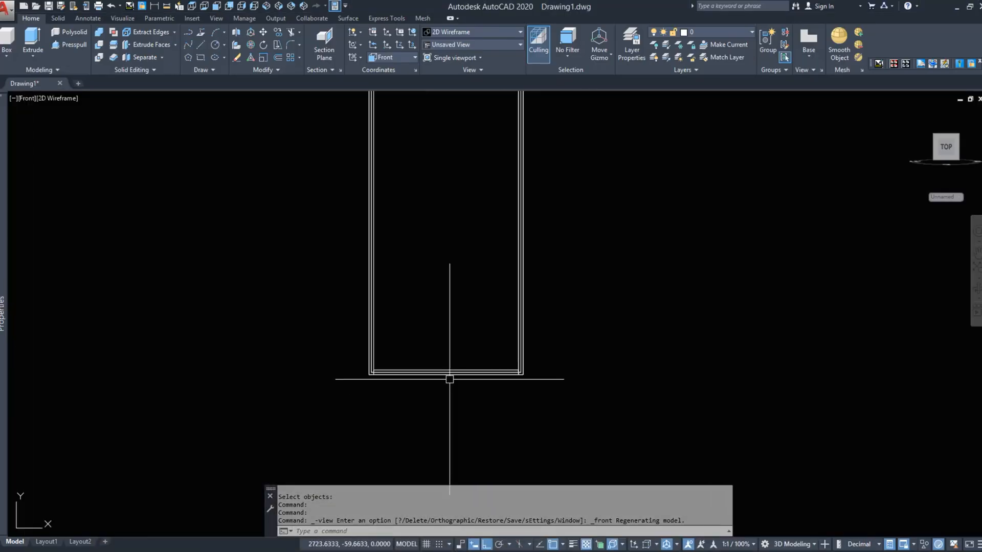
middle_drag(449, 379, 451, 317)
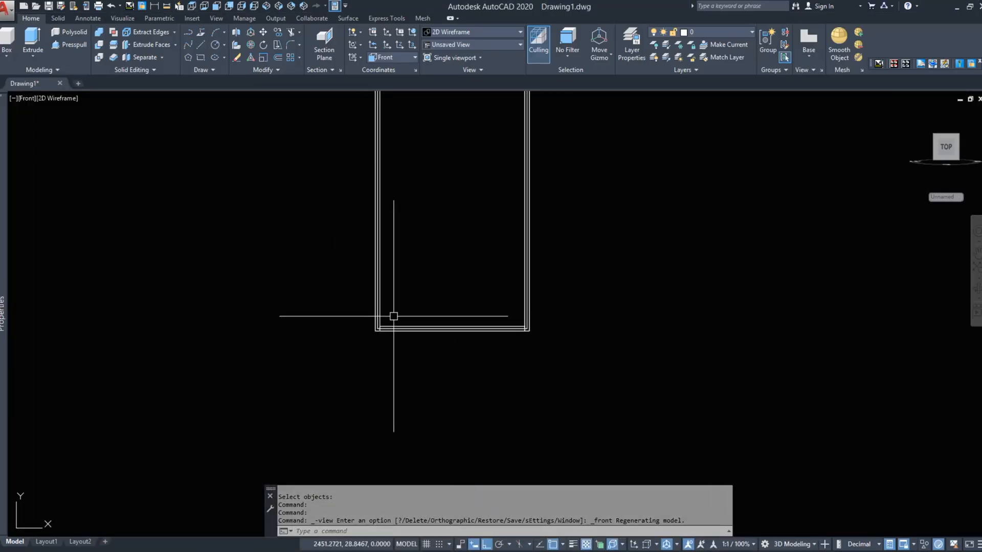
text(L)
key(space)
click(452, 331)
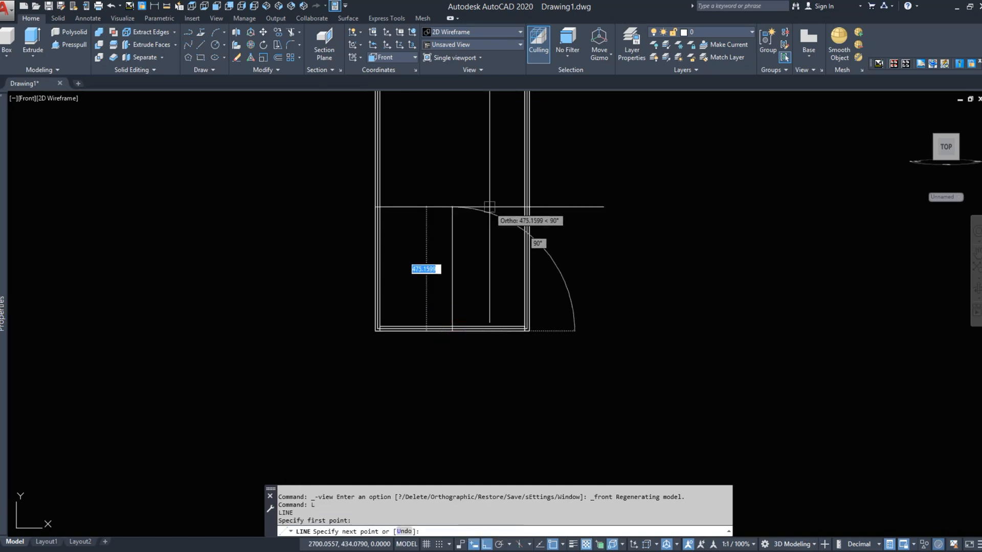
text(350)
key(Return)
key(Escape)
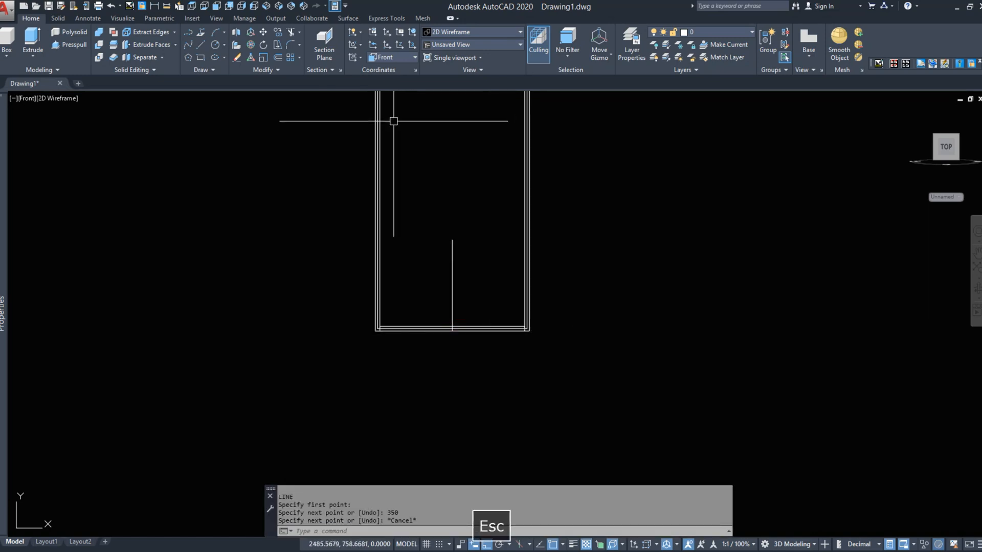
- Mirror the lower cabinet's bottom panel upward about the guide line's midpoint to form a shelf, keeping the source, and erase the guide line
click(278, 71)
click(284, 81)
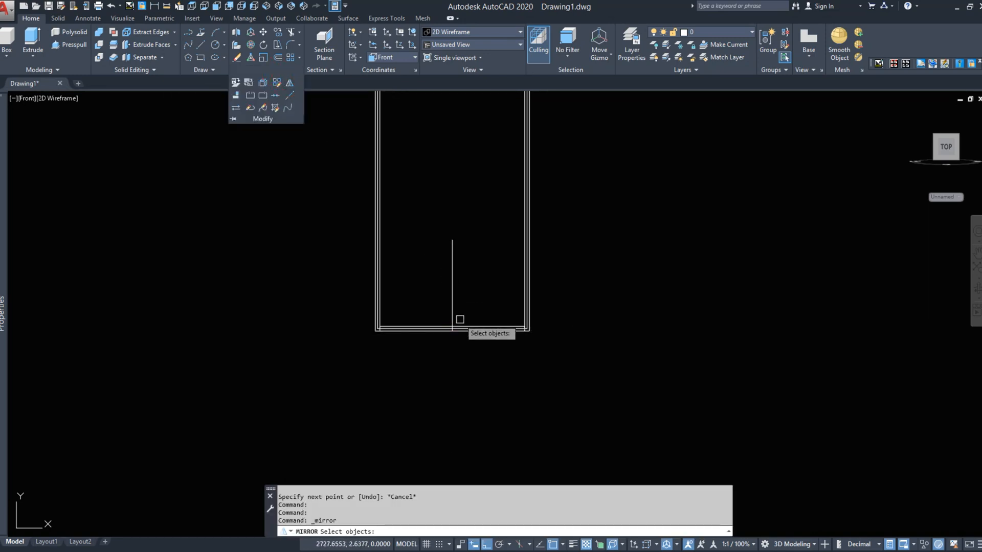
key(Return)
click(452, 285)
click(458, 285)
right_click(462, 289)
click(485, 297)
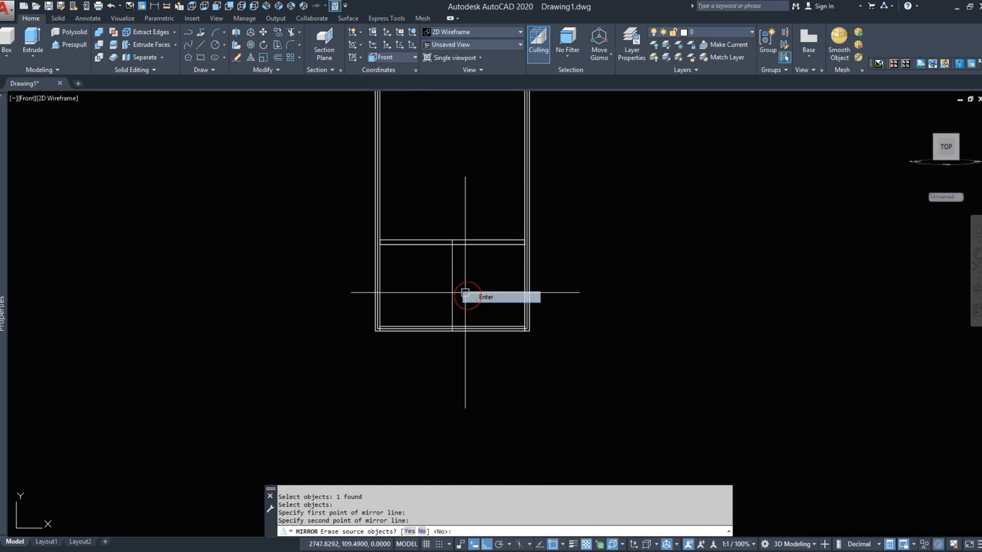
click(452, 287)
text(E)
key(space)
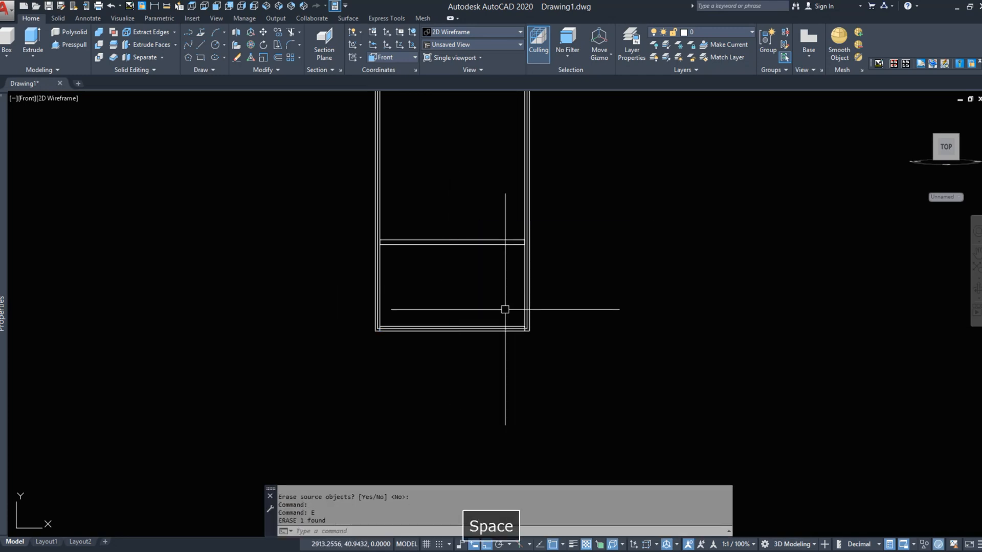
- Draw a rectangle over the upper cabinet's front, from its upper-left outer corner to its lower-right outer corner
click(201, 57)
scroll(386, 245, up, 5)
scroll(383, 293, down, 5)
scroll(388, 302, down, 4)
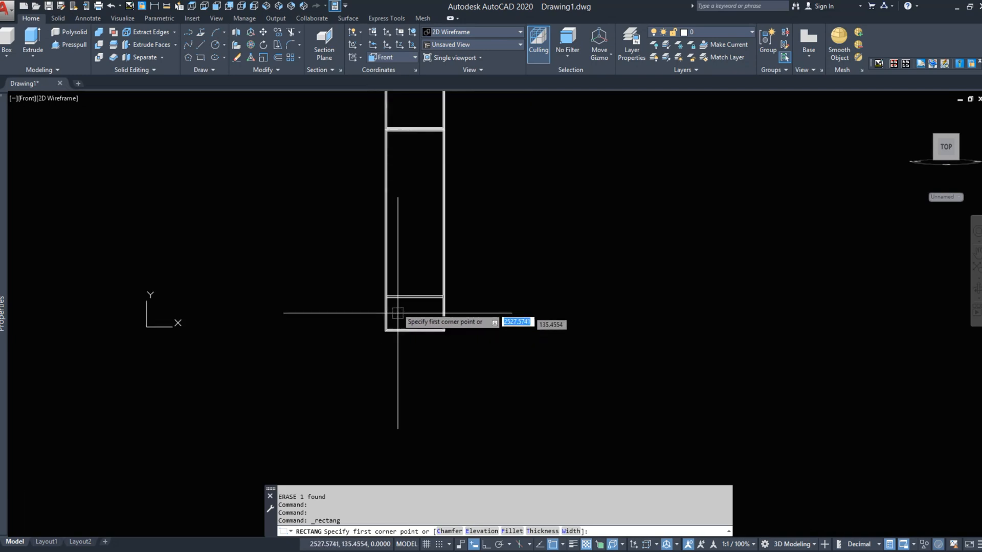
scroll(396, 256, up, 8)
click(391, 276)
scroll(396, 205, down, 3)
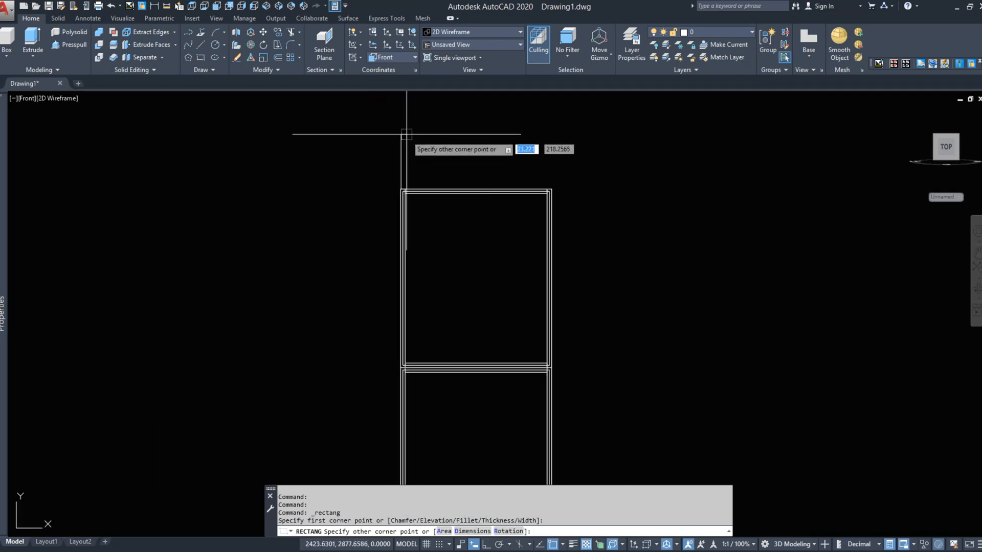
scroll(502, 280, up, 6)
click(457, 290)
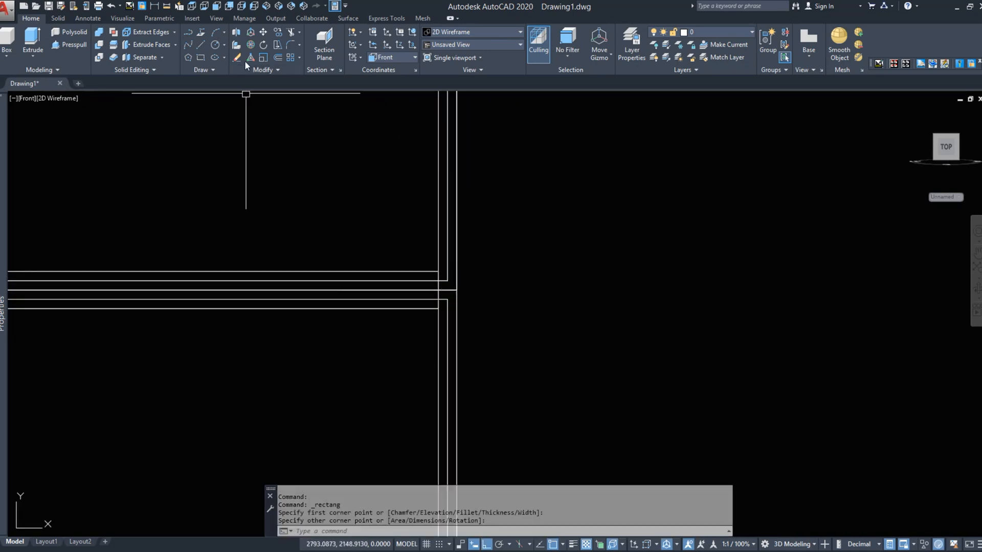
- Offset the upper cabinet's front rectangle inward by 1.5 and erase the original outer rectangle
click(282, 59)
click(456, 290)
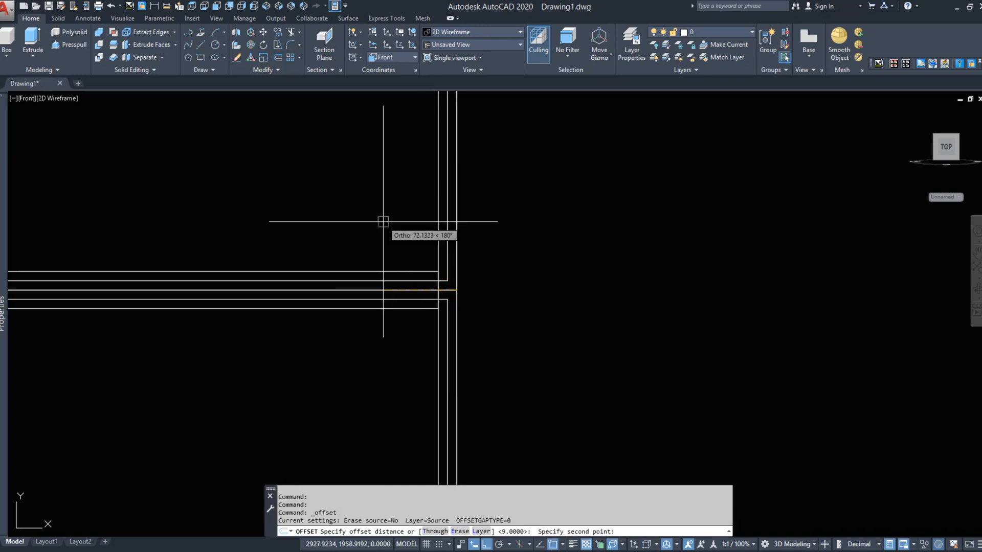
text(1.5)
key(Return)
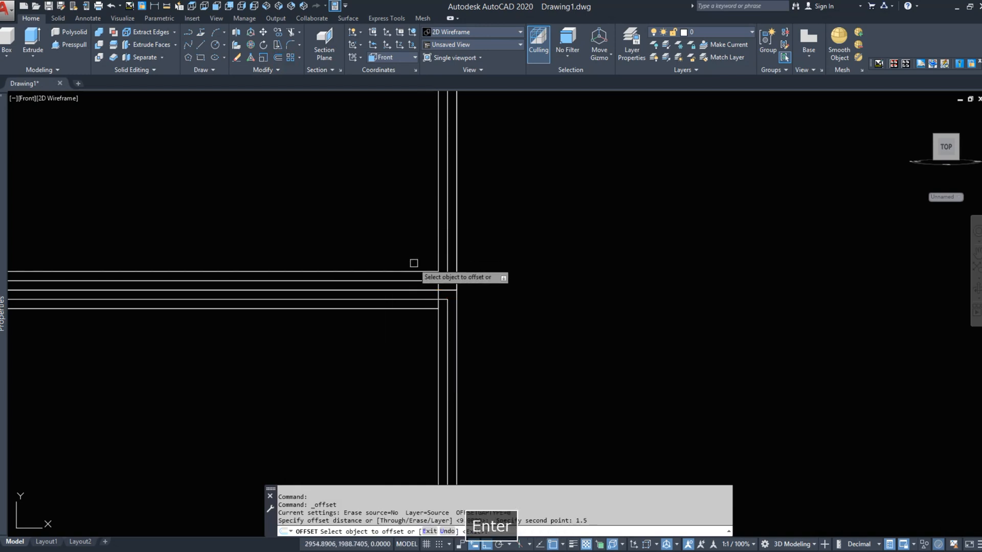
click(449, 288)
click(401, 220)
right_click(415, 249)
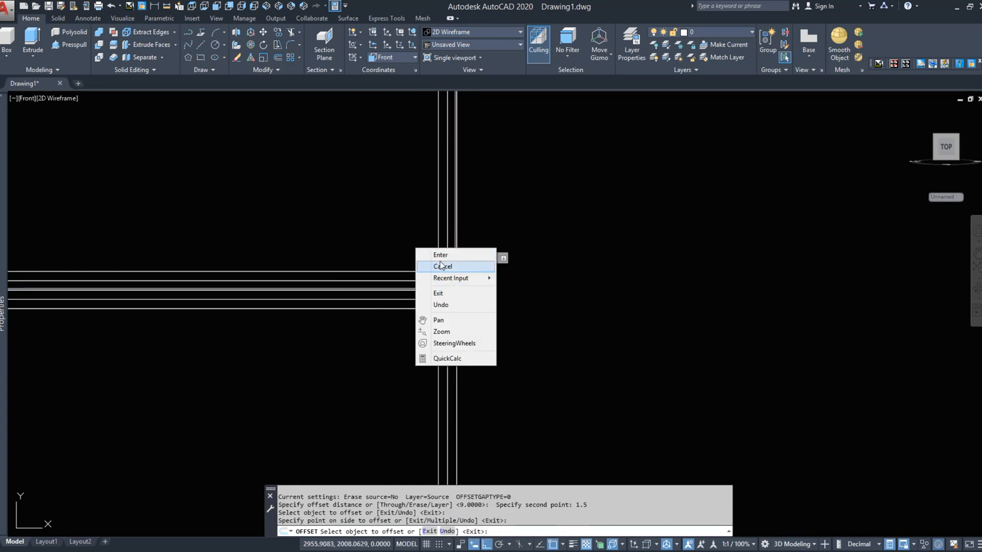
click(441, 265)
click(455, 287)
text(e)
key(space)
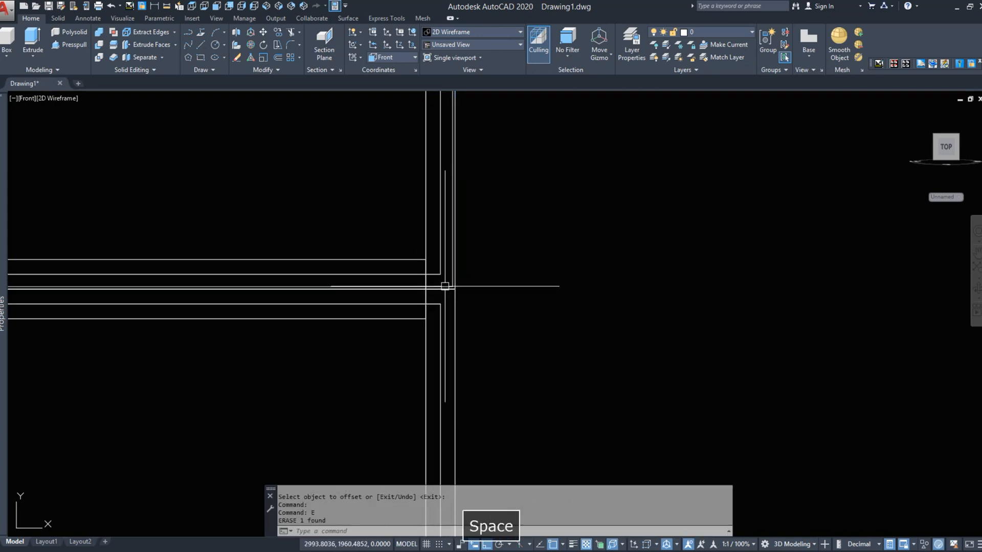
- Extrude the inset rectangle by 18 to form the upper cabinet's door panel
click(445, 286)
click(33, 37)
scroll(527, 327, down, 3)
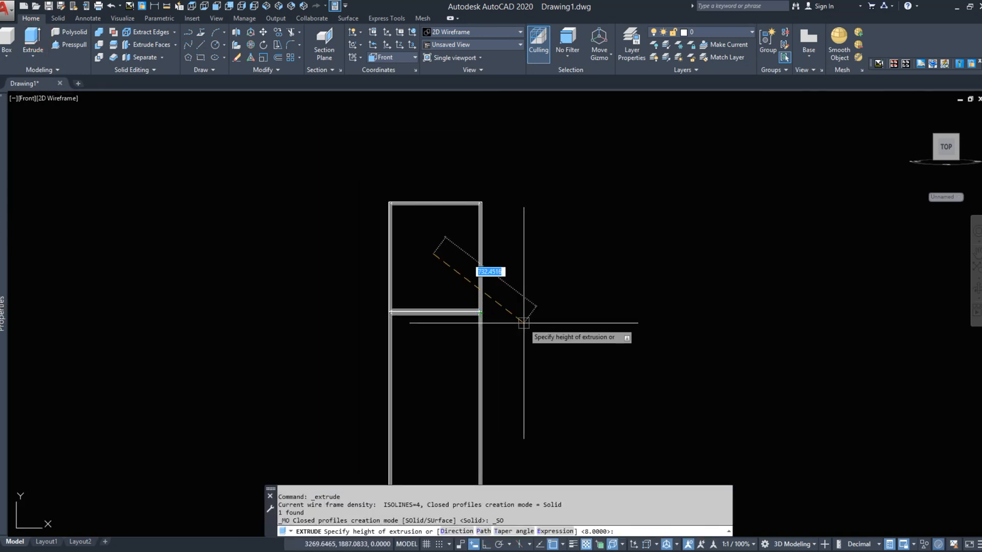
key(Return)
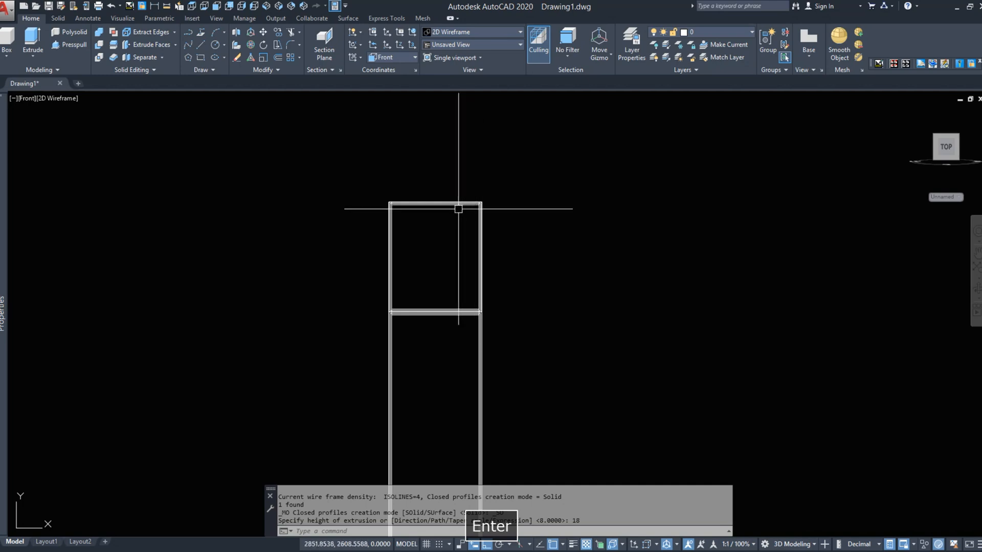
- Inspect the new door panel in the Top and southwest isometric views, and orbit around it in the Conceptual visual style
click(192, 7)
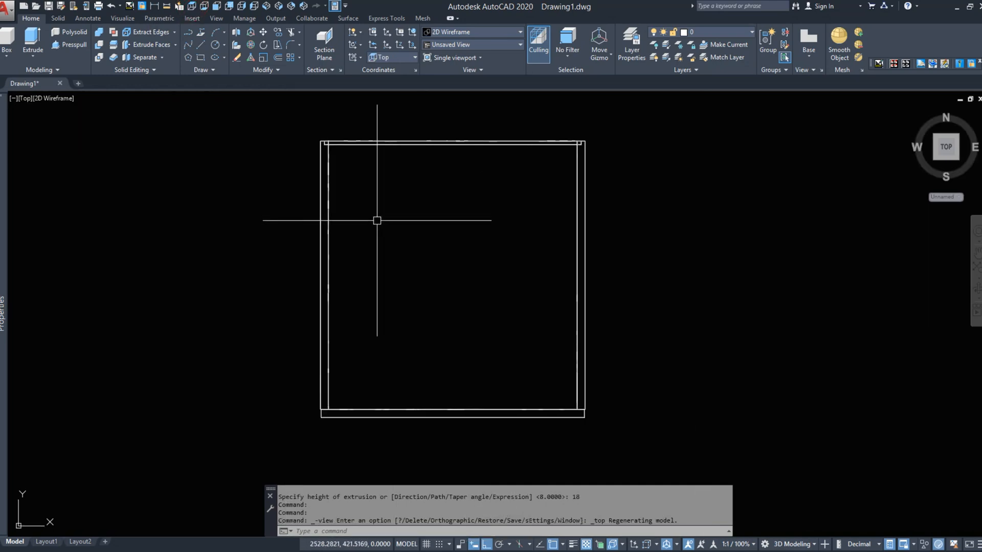
click(267, 6)
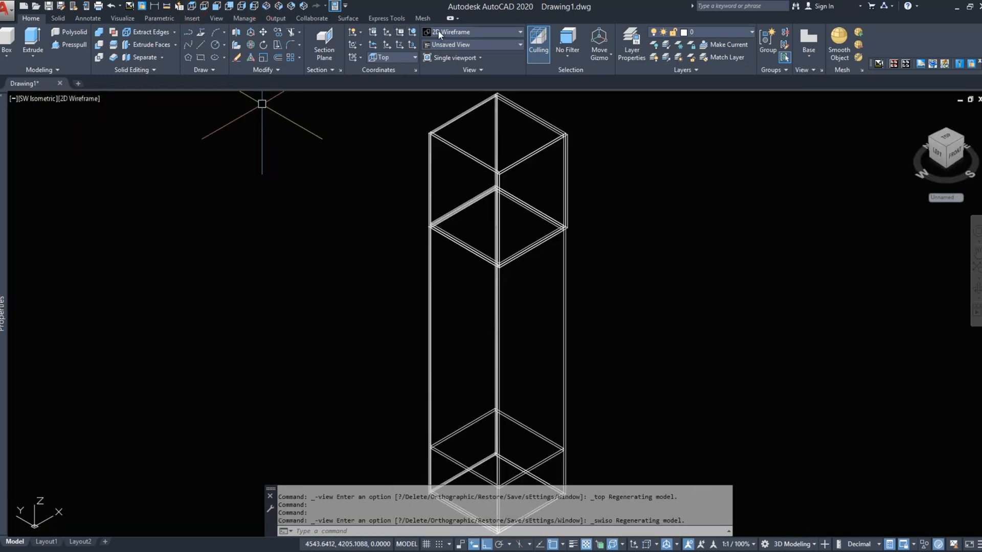
click(437, 32)
click(471, 91)
shift+middle_drag(526, 182, 526, 180)
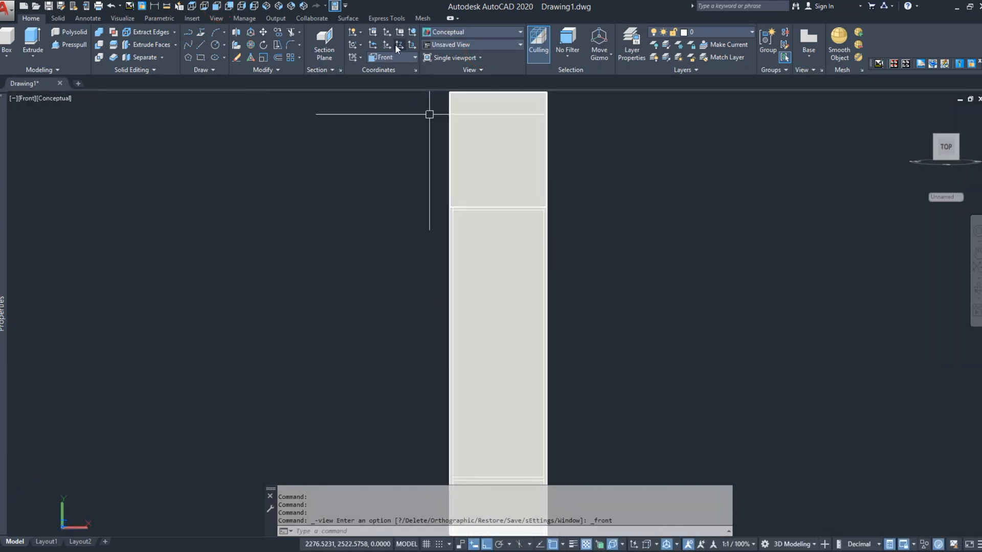
shift+middle_drag(424, 132, 307, 100)
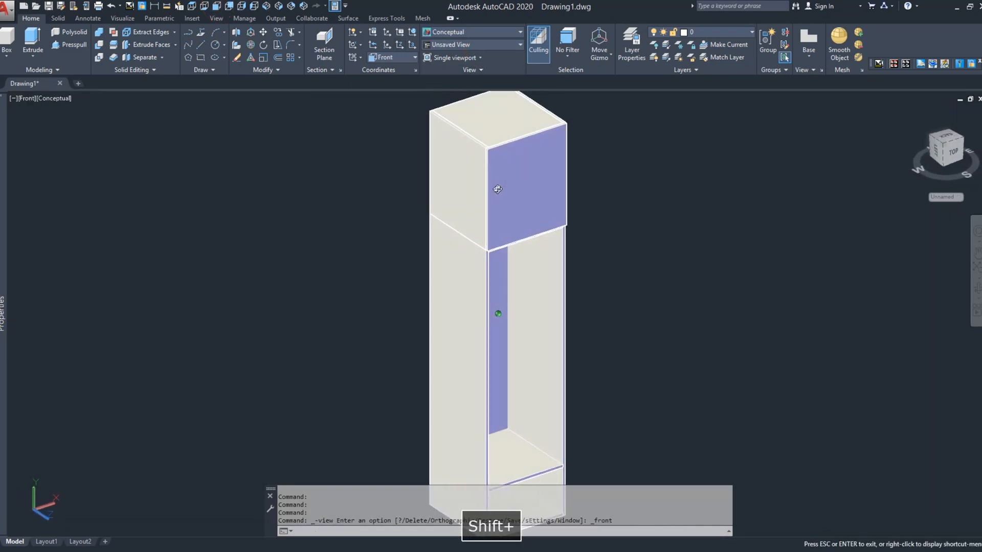
- Copy the upper door panel down, from the joint between the cabinets to the lower cabinet's bottom front corner
click(277, 33)
click(532, 205)
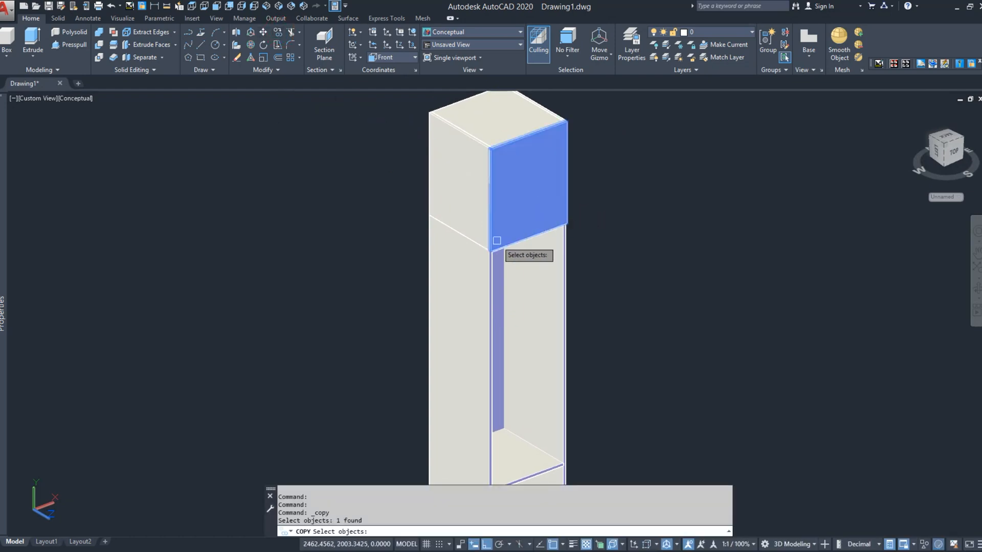
scroll(475, 266, up, 6)
key(Return)
click(480, 249)
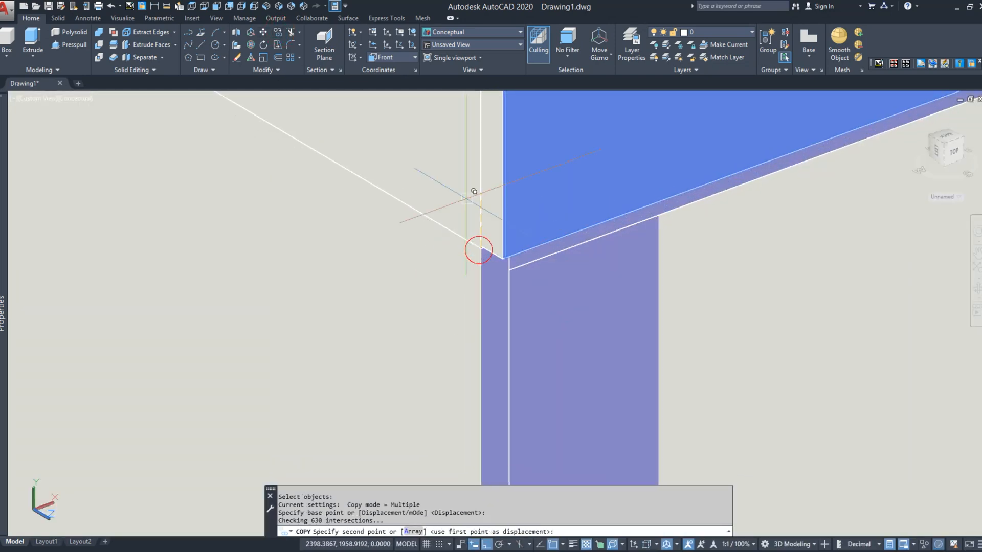
scroll(467, 204, down, 5)
scroll(468, 343, up, 6)
scroll(463, 351, up, 1)
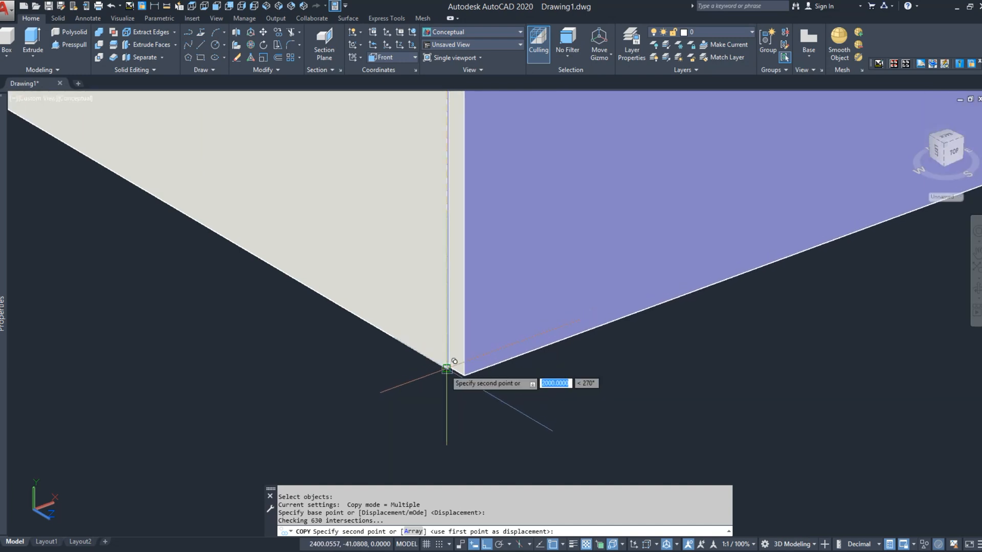
key(Escape)
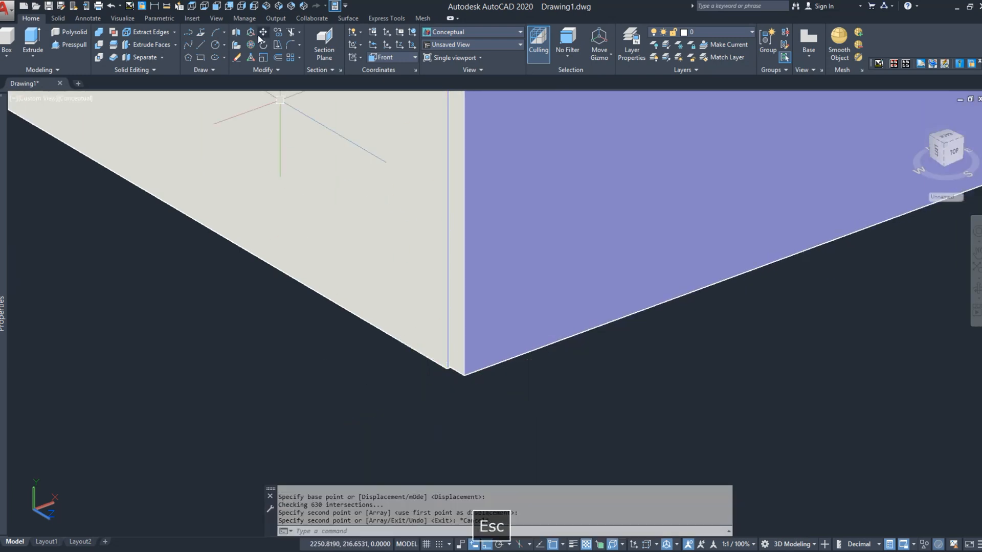
- Return to the Front view and set the visual style to 2D Wireframe
click(222, 7)
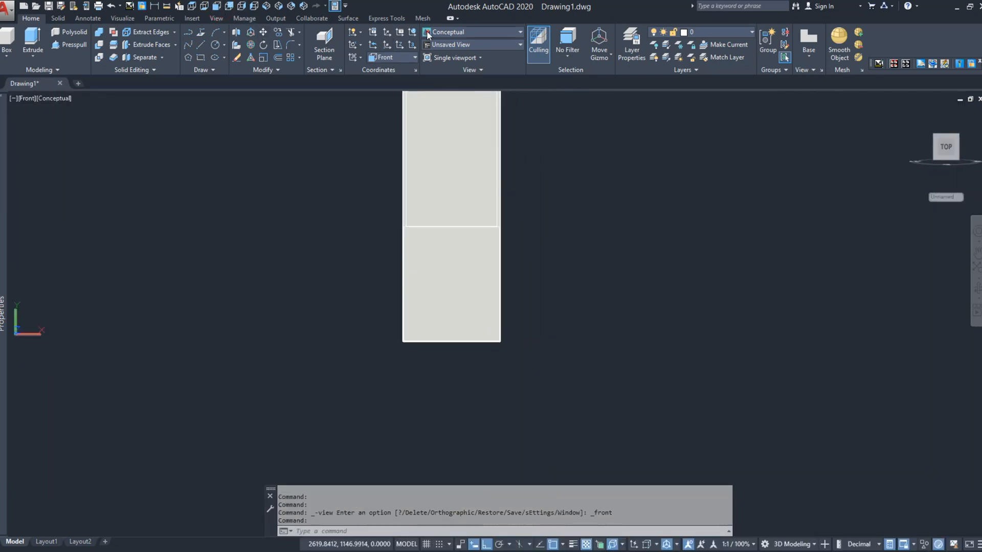
click(426, 31)
click(447, 51)
scroll(428, 343, up, 5)
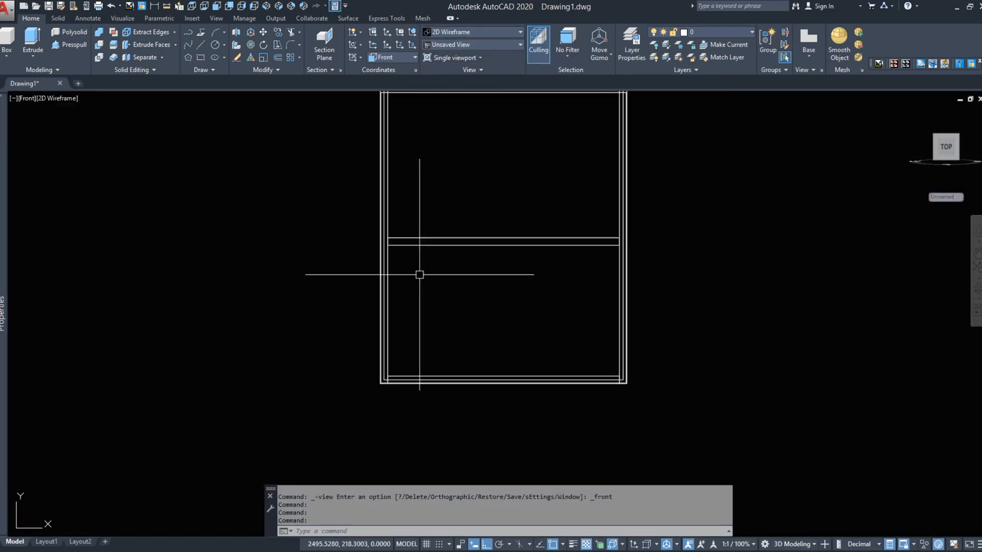
text(L)
key(space)
key(Escape)
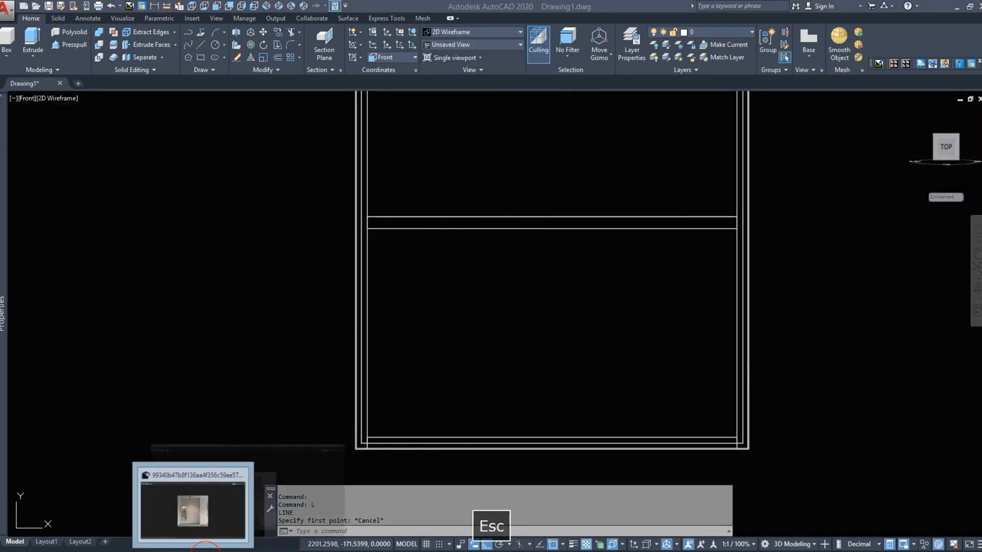
- Check the reference photo in ACDSee, and slice the copied door panel horizontally along the shelf's lower edge, keeping both sides
click(198, 551)
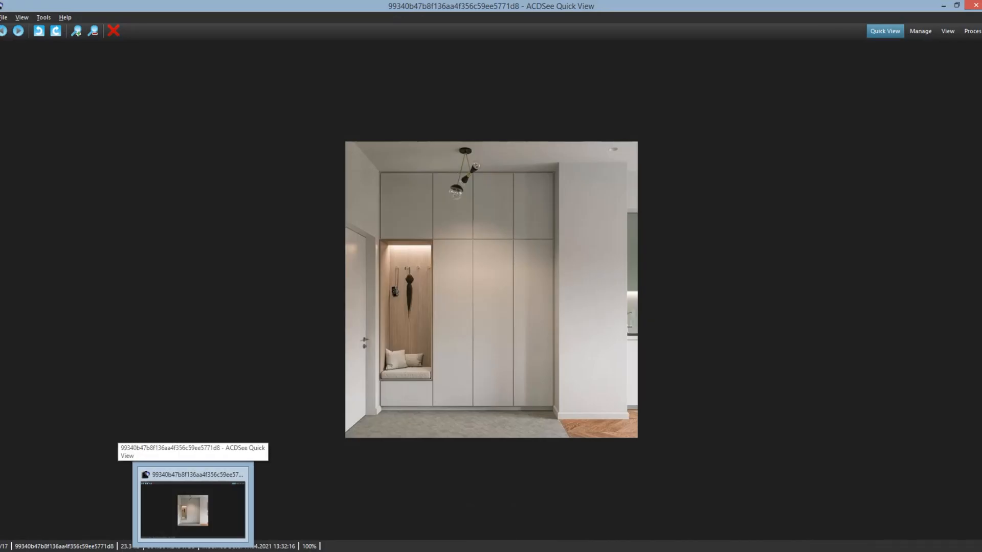
click(194, 551)
middle_drag(447, 247, 432, 232)
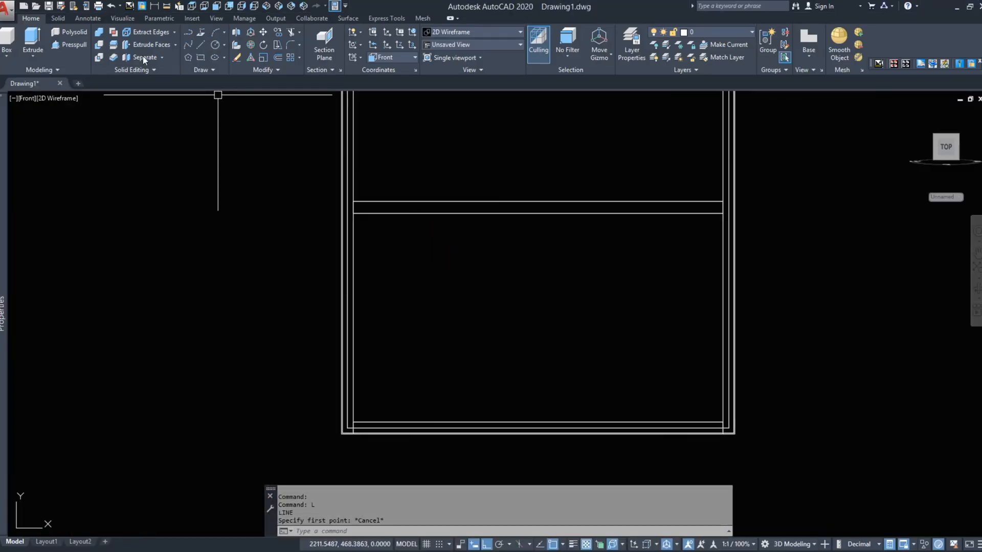
click(121, 46)
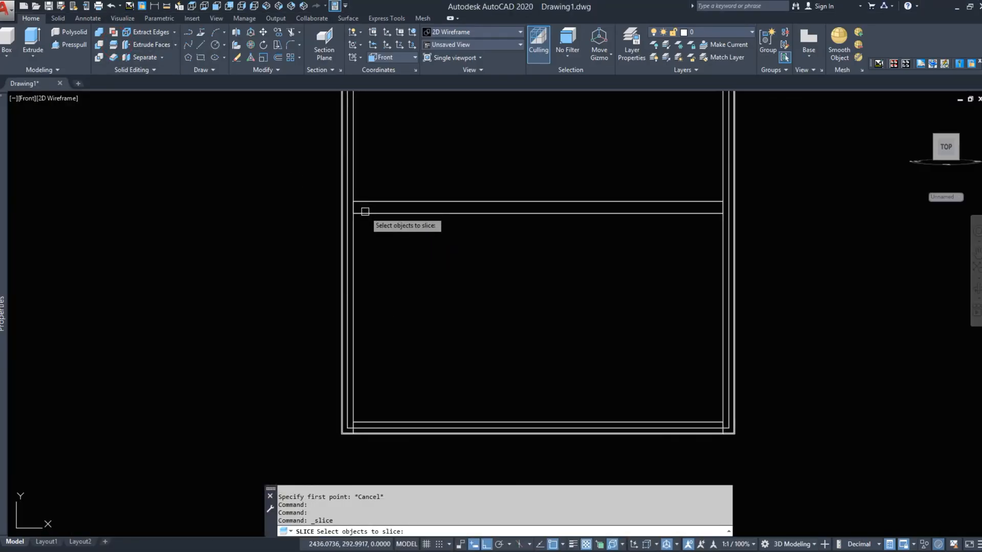
scroll(381, 211, down, 4)
scroll(391, 210, up, 4)
right_click(389, 211)
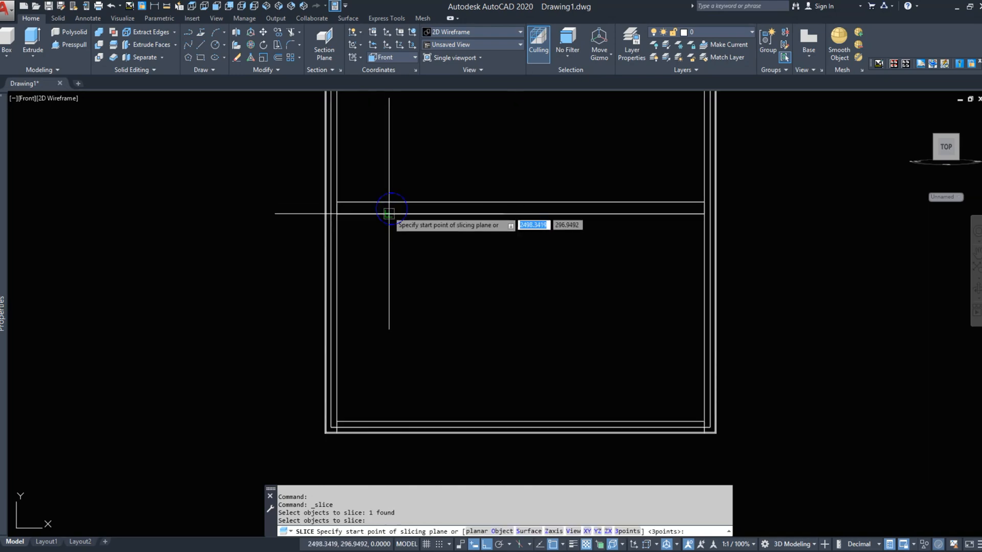
click(390, 212)
click(390, 212)
right_click(434, 238)
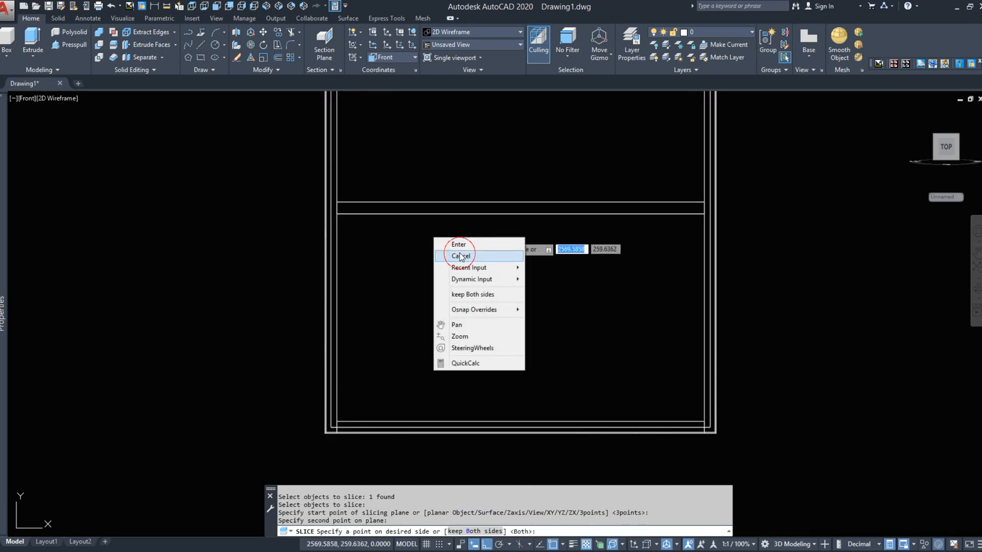
click(460, 257)
- Erase the part of the sliced door panel above the shelf
scroll(428, 248, down, 6)
click(431, 242)
text(E)
key(space)
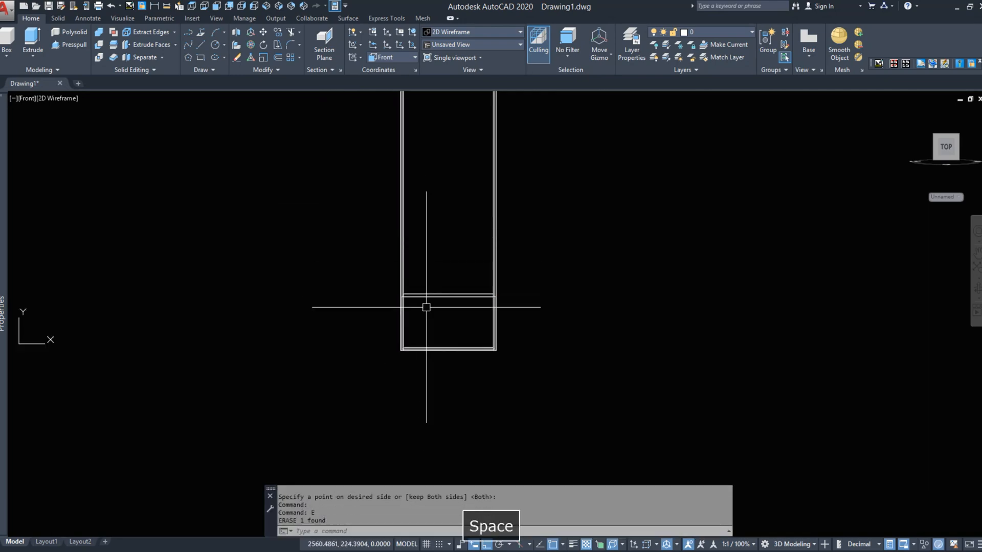
- Mirror the lower shelf upward about its top edge, keeping the source shelf
scroll(426, 307, down, 4)
scroll(432, 266, up, 2)
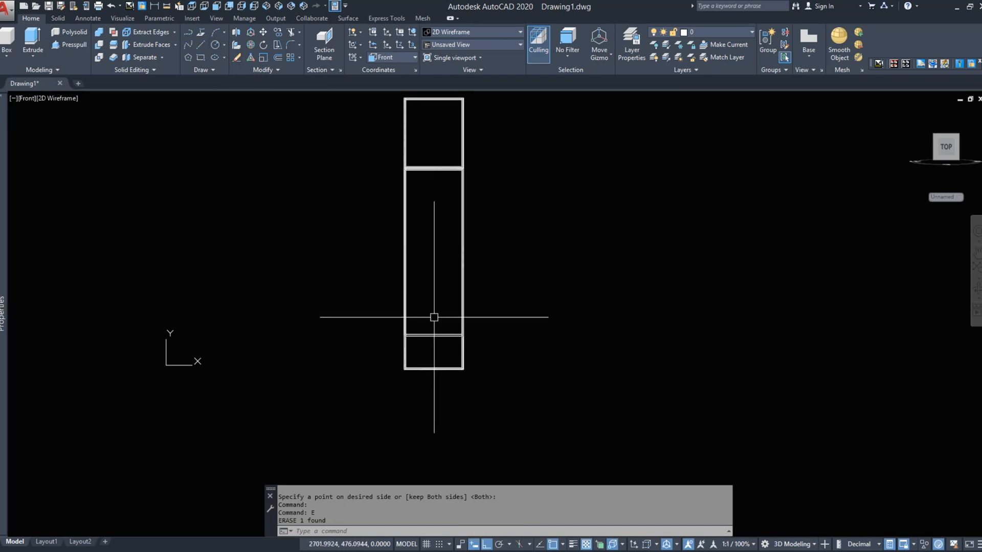
scroll(427, 332, up, 5)
click(389, 338)
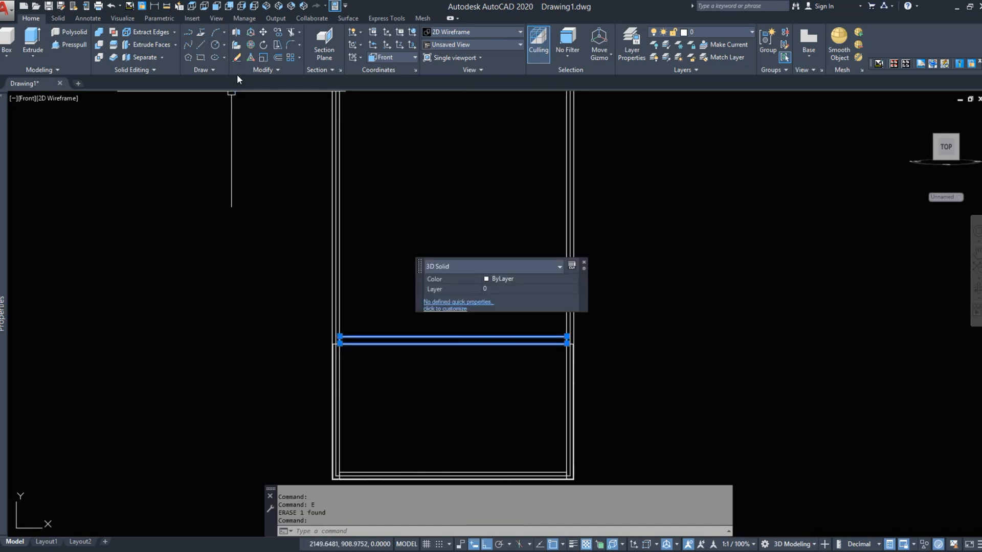
click(289, 85)
click(361, 334)
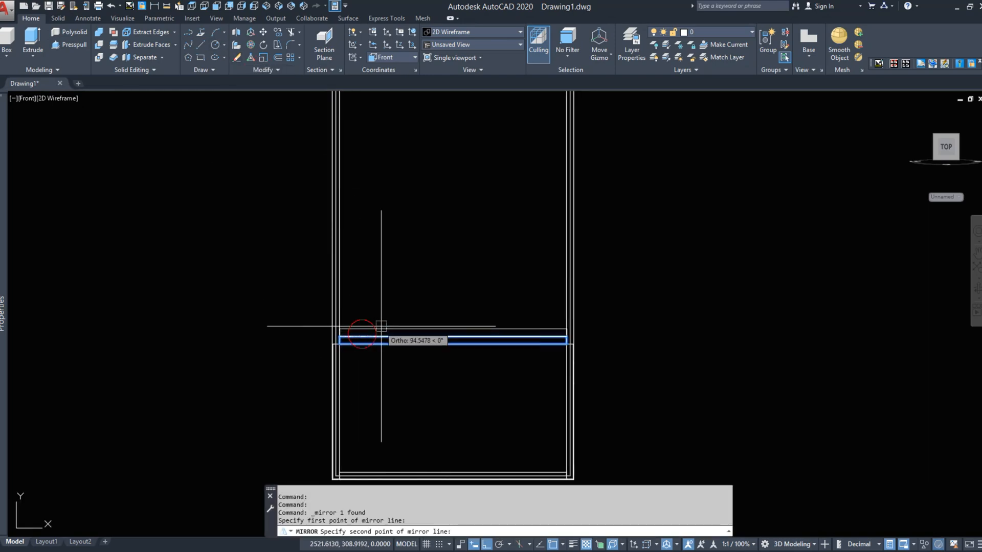
click(385, 325)
right_click(384, 325)
click(398, 334)
shift+middle_drag(370, 341, 422, 391)
click(137, 47)
click(393, 318)
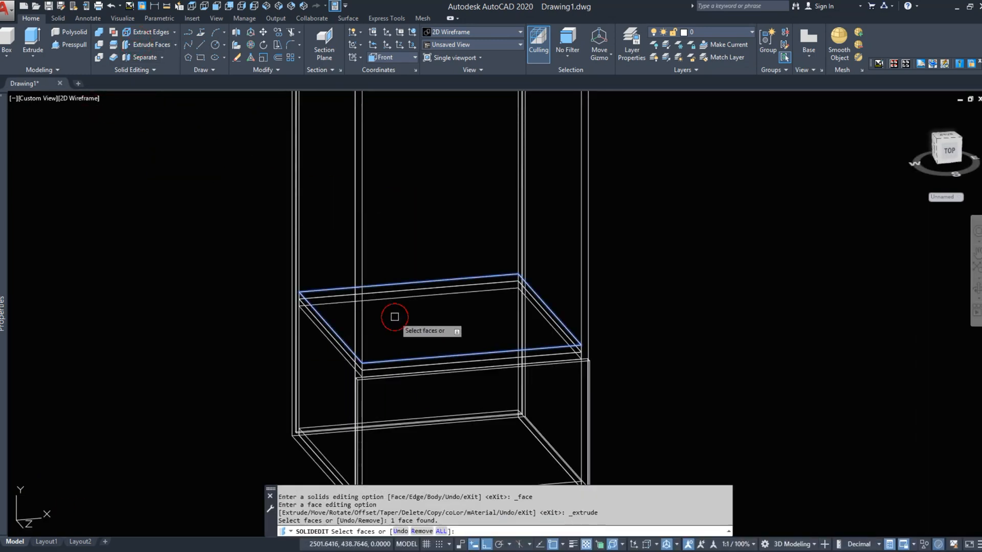
key(Escape)
- Set the visual style to Conceptual and extrude the top face of the mirrored shelf upward with a taper angle of 0
click(427, 33)
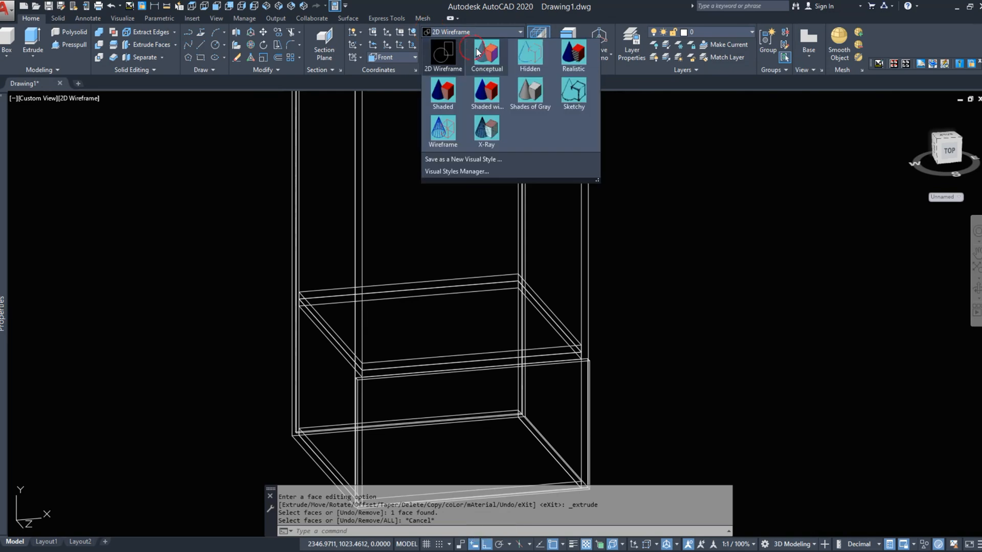
click(471, 82)
click(135, 45)
click(508, 281)
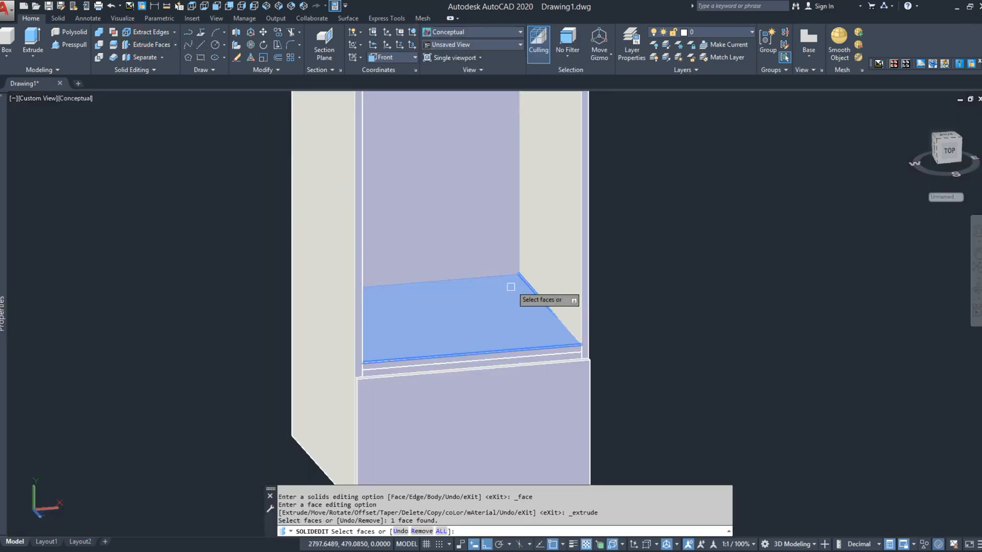
right_click(504, 241)
click(528, 257)
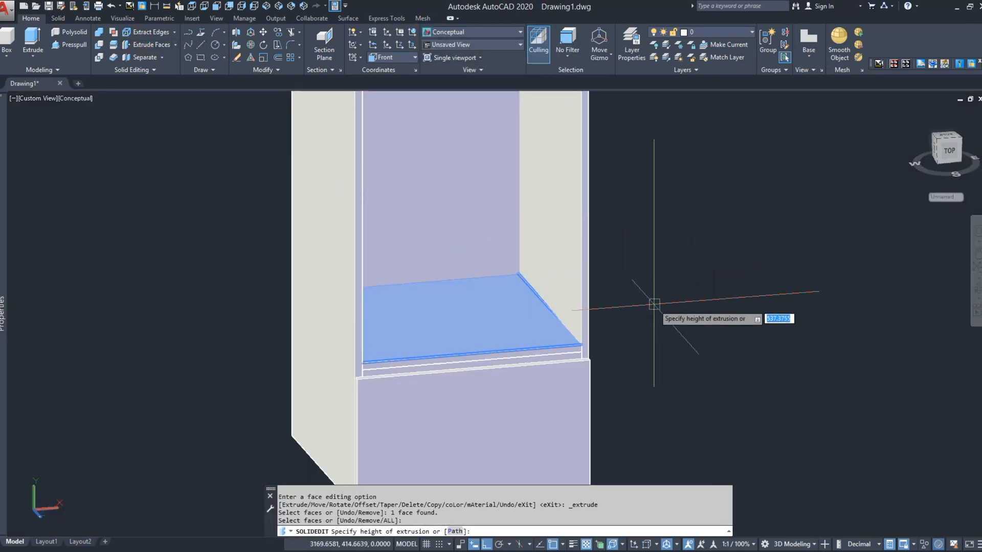
key(Return)
key(Return)
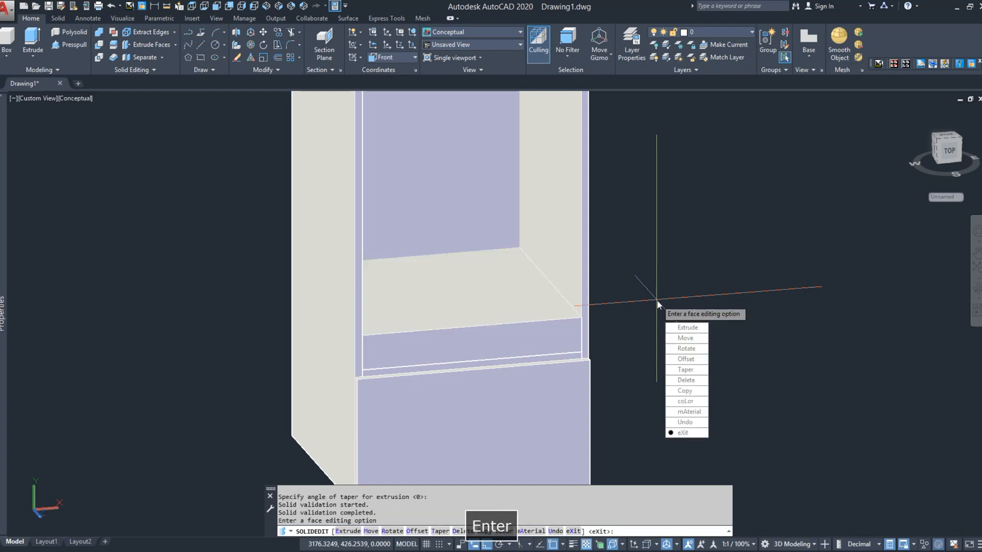
key(Escape)
- Check the reference photo in ACDSee, and return the model to the Front view in 2D Wireframe style
click(184, 551)
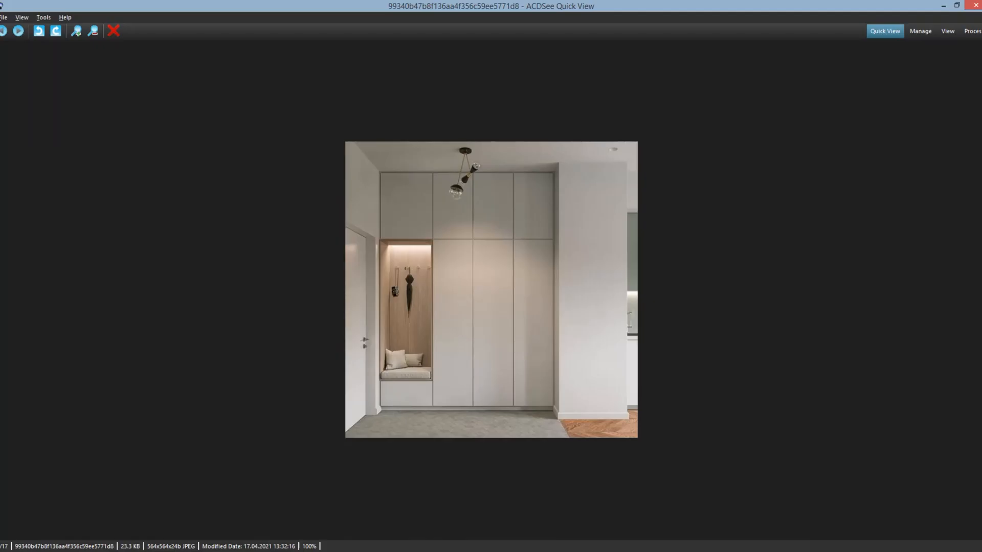
click(184, 551)
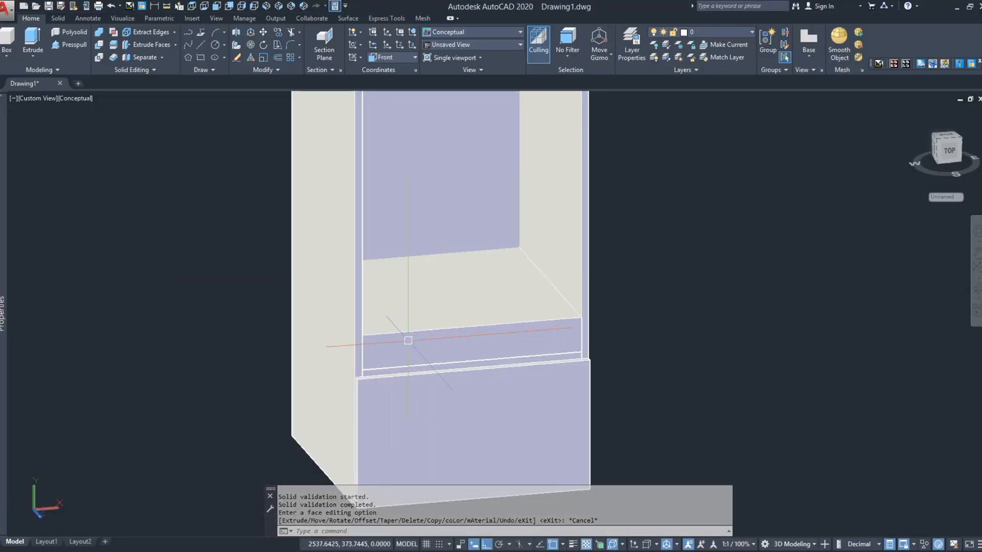
middle_drag(408, 339, 400, 405)
scroll(400, 404, down, 2)
scroll(460, 285, down, 2)
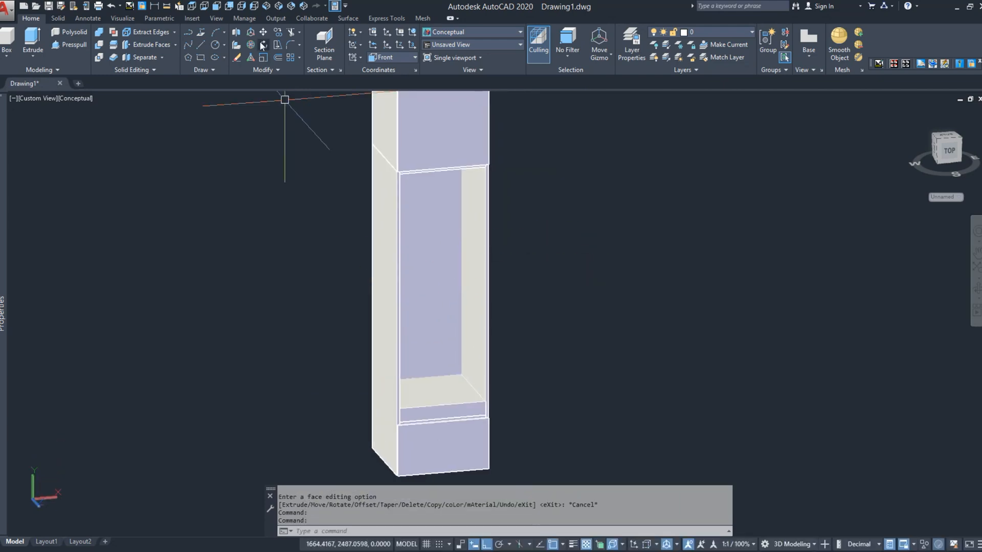
click(220, 9)
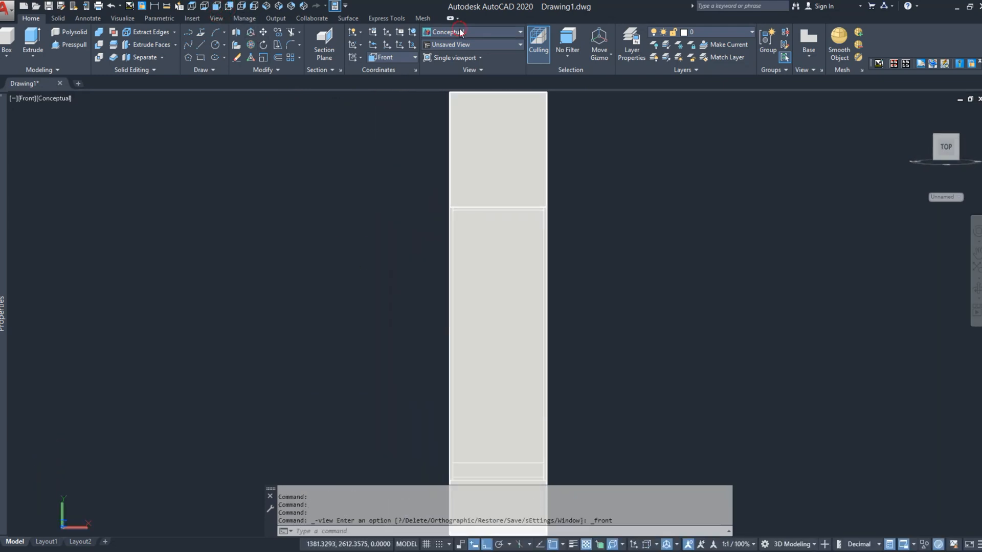
click(463, 28)
click(448, 49)
- Mirror all the stacked cabinet parts about a vertical line along their right edge, keeping the source objects
scroll(381, 188, down, 2)
click(390, 114)
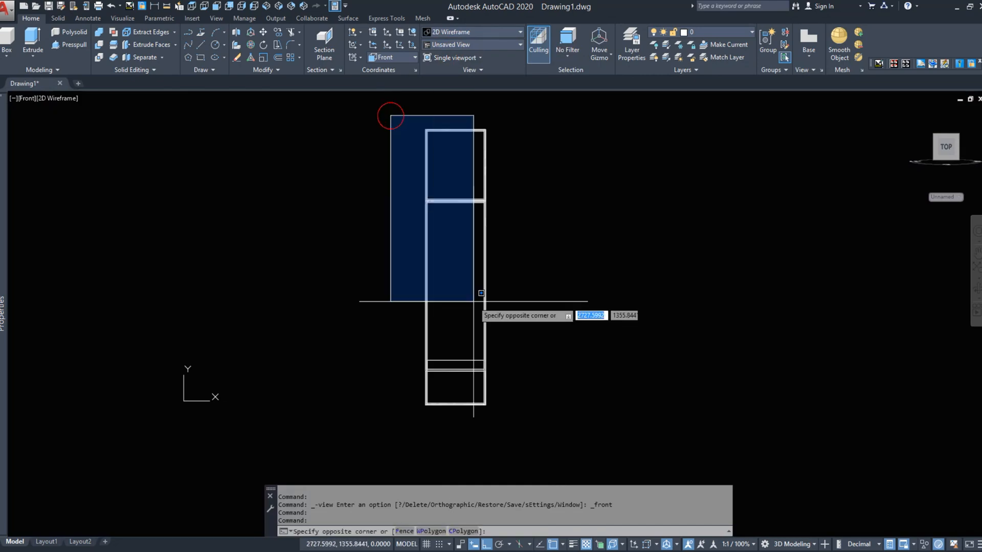
click(511, 420)
click(290, 82)
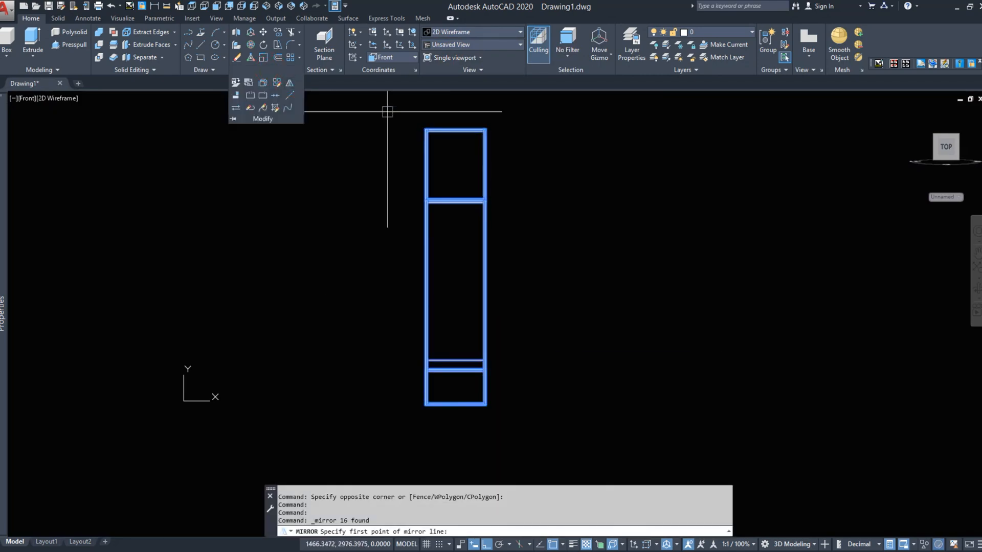
scroll(494, 102, up, 4)
click(525, 144)
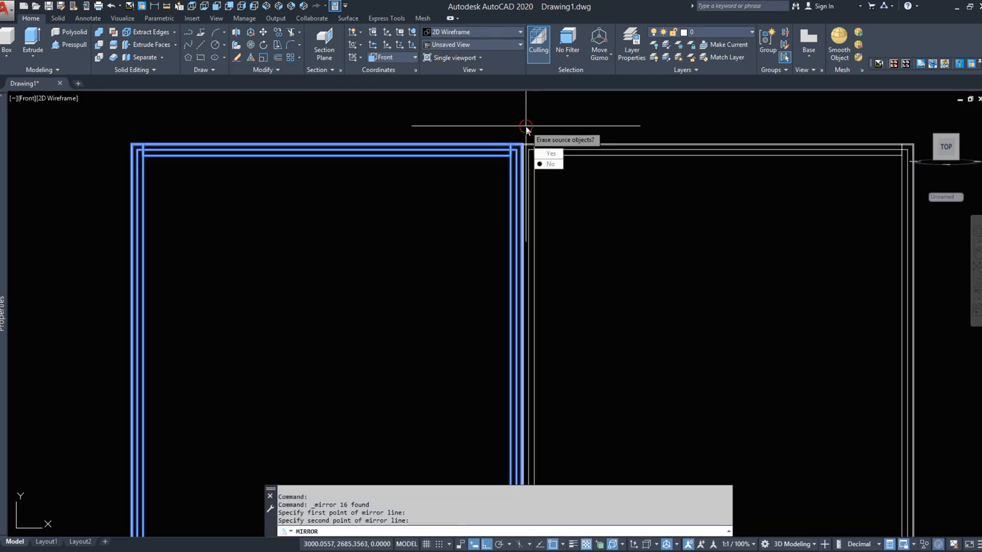
click(526, 125)
right_click(525, 125)
click(549, 131)
- Draw helper lines from the top of the joint between the two columns: a short one upward and a 450 one rightward
key(l)
key(space)
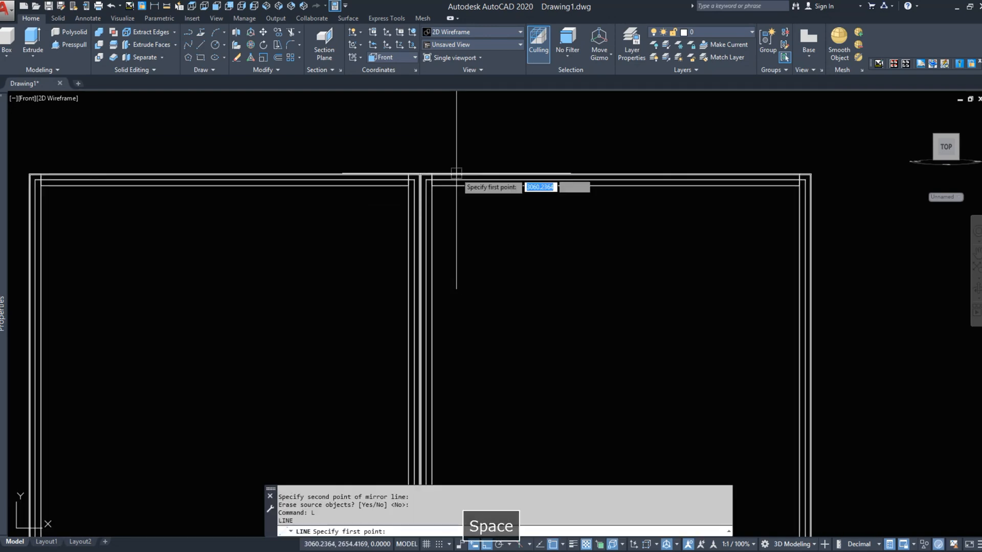
scroll(403, 200, up, 4)
click(403, 201)
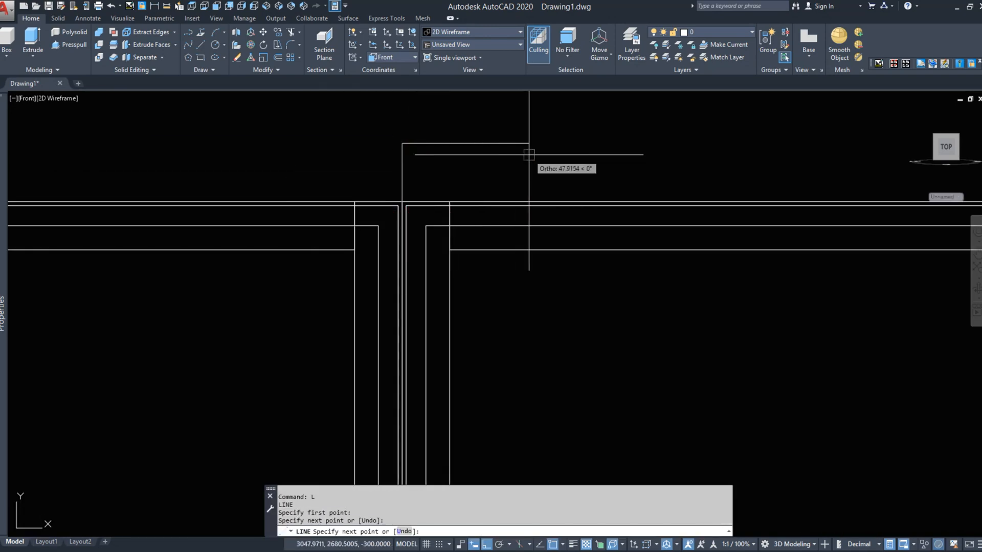
key(space)
key(Escape)
- Erase the short vertical helper line above the joint
click(454, 172)
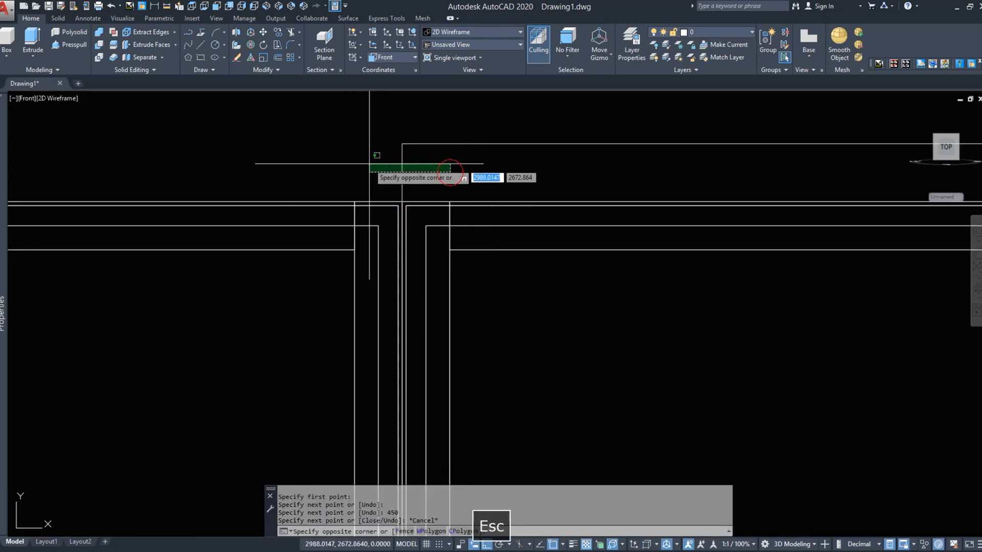
click(369, 162)
key(e)
key(space)
- Slice the right column's parts vertically at the midpoint of the 450 helper line, keeping both sides
scroll(387, 125, down, 6)
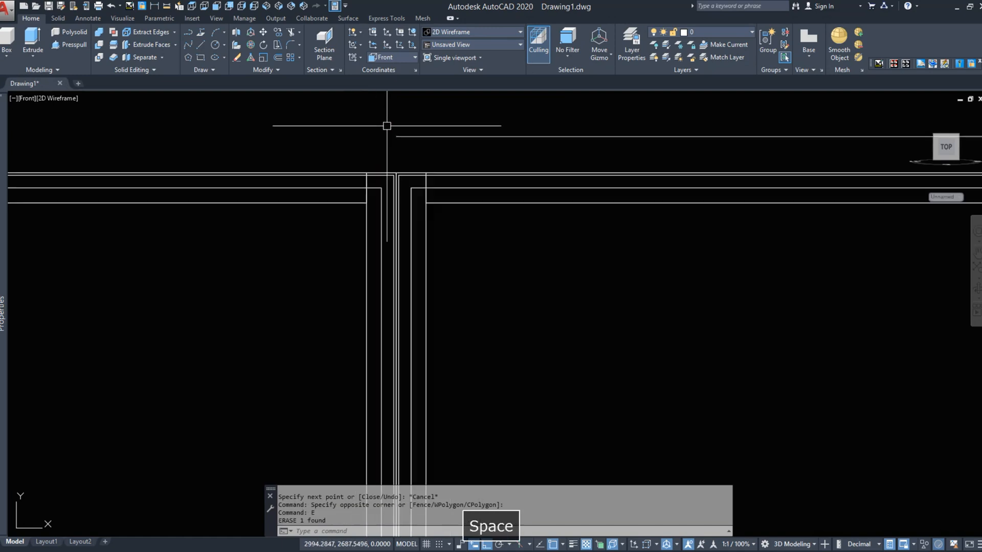
click(113, 45)
scroll(424, 131, down, 3)
click(460, 139)
click(412, 416)
key(space)
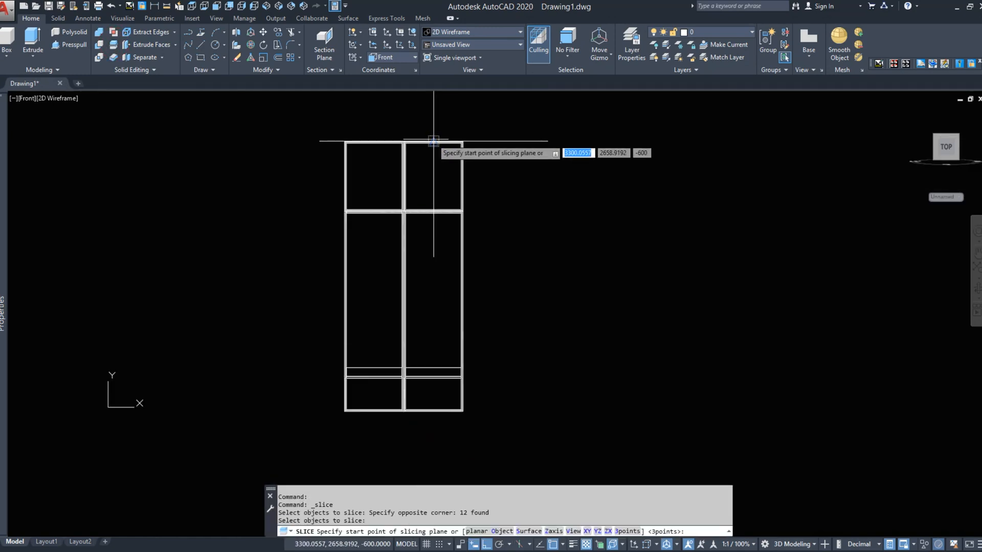
click(426, 138)
click(429, 182)
right_click(425, 145)
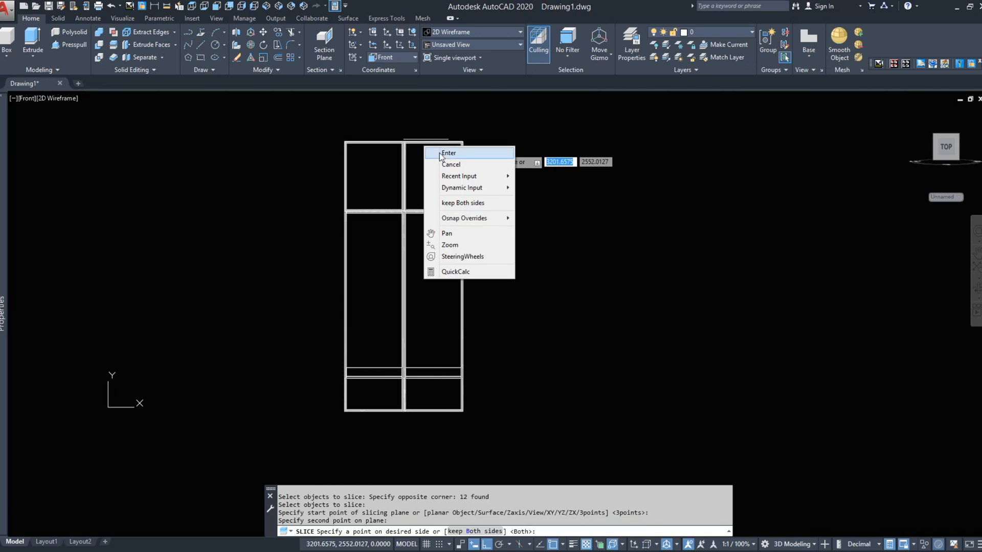
click(441, 152)
- Erase the cut-off right part of the second column together with the leftover bottom piece and the helper line
click(423, 125)
click(527, 436)
key(e)
key(space)
click(506, 278)
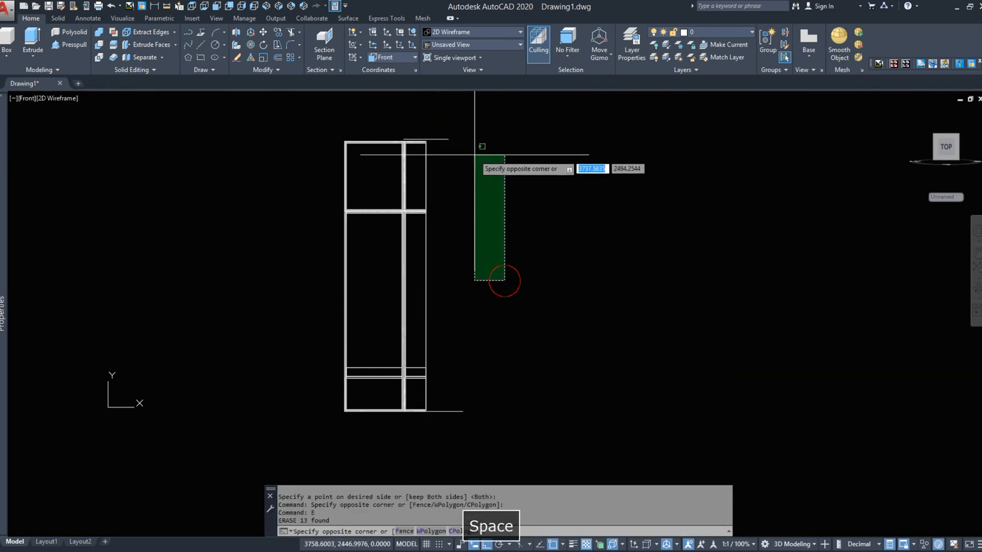
click(440, 124)
click(478, 271)
click(455, 412)
key(e)
key(space)
- Erase the thick seat block and the shelf beneath it from the sliced right column
scroll(422, 391, up, 5)
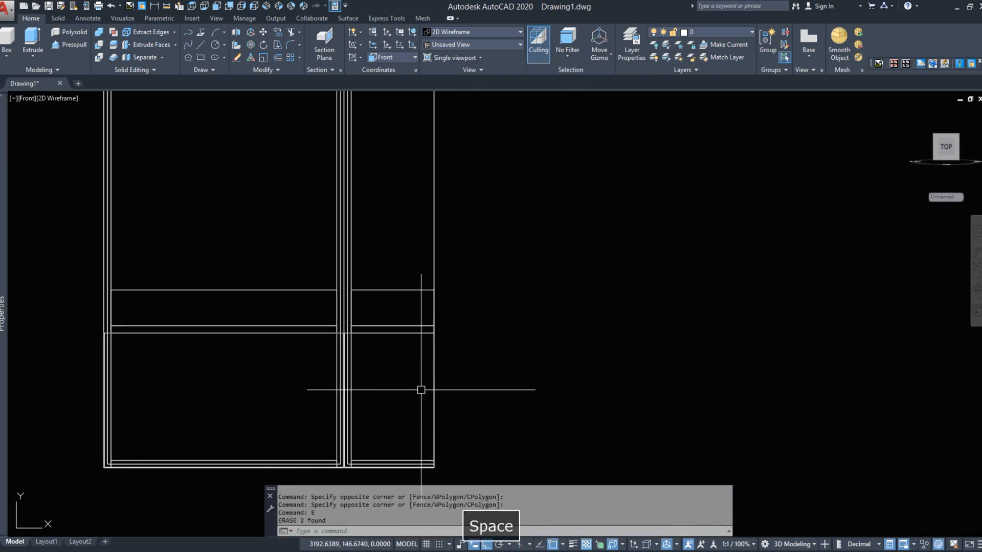
click(435, 368)
key(Escape)
click(404, 300)
key(e)
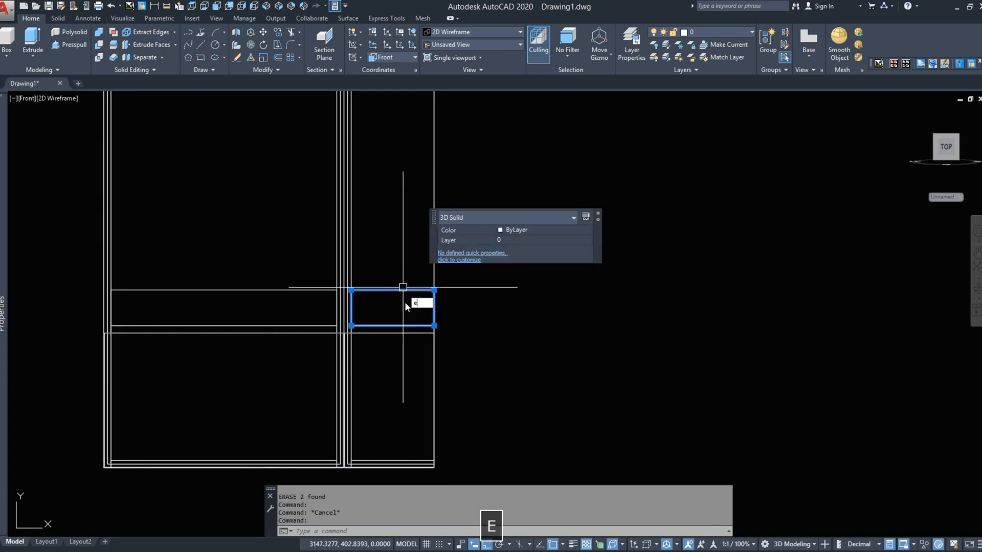
key(space)
click(406, 328)
key(space)
- Erase the lower front panel from the sliced right column
scroll(409, 315, down, 6)
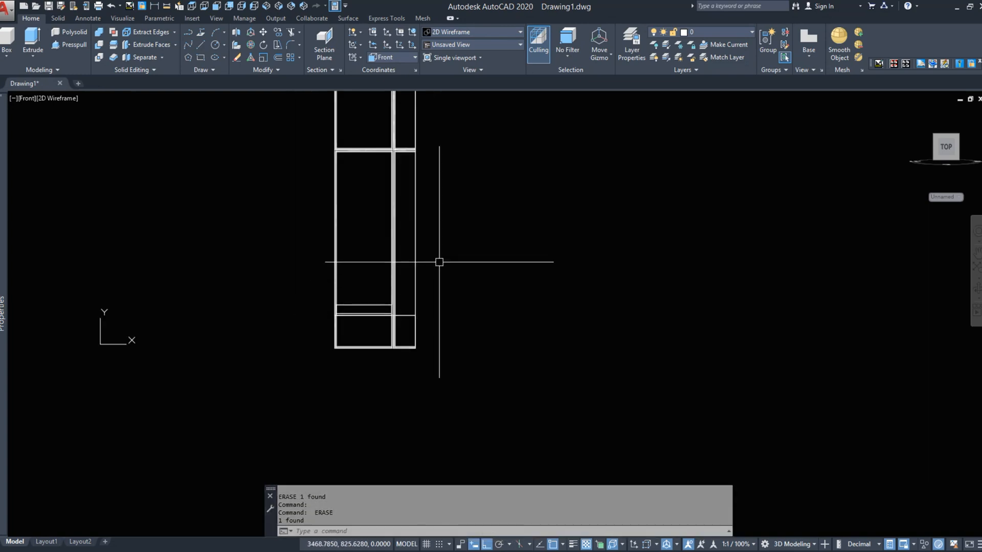
click(405, 314)
key(e)
key(space)
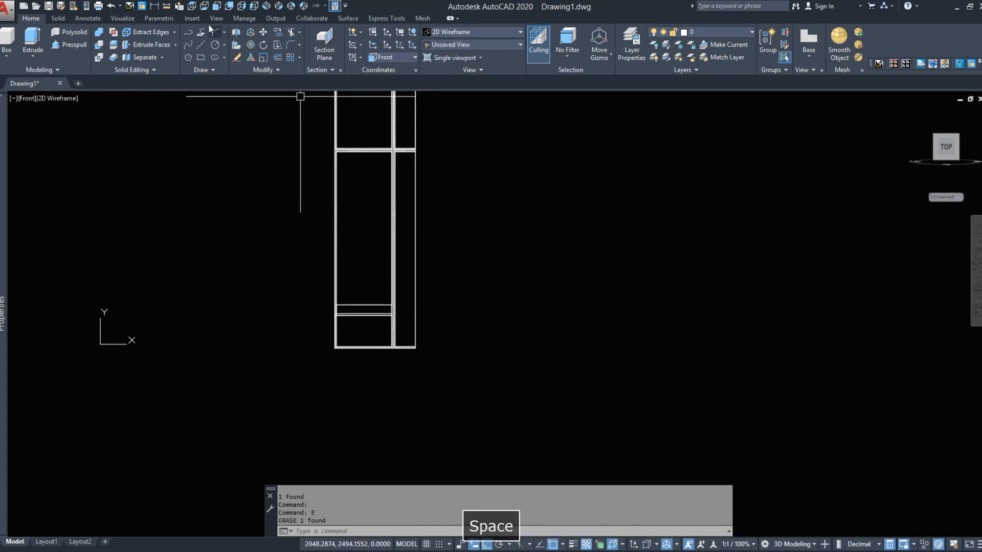
- In the Top view, mirror the sliced half column about its right cut edge, keeping the source objects
click(192, 6)
click(289, 82)
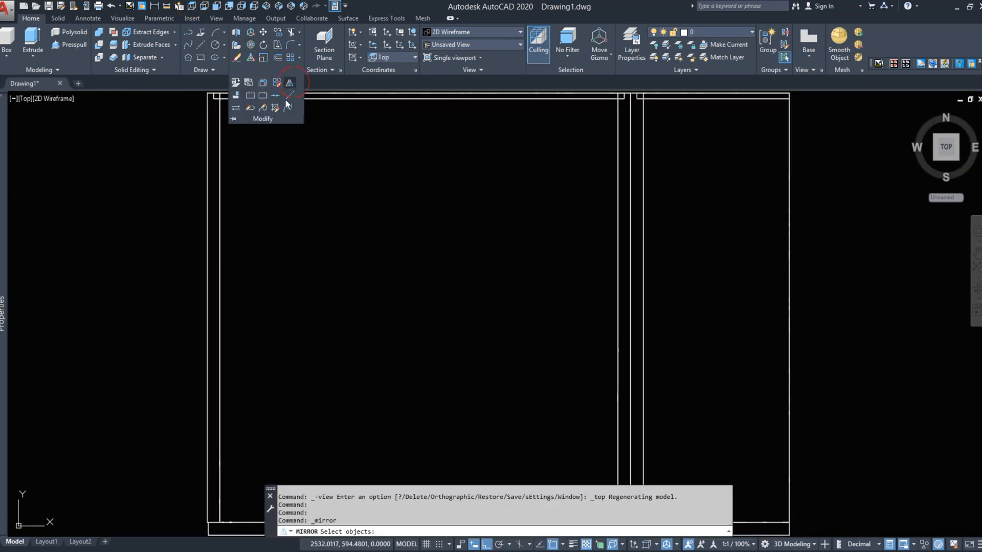
scroll(475, 115, down, 2)
click(683, 410)
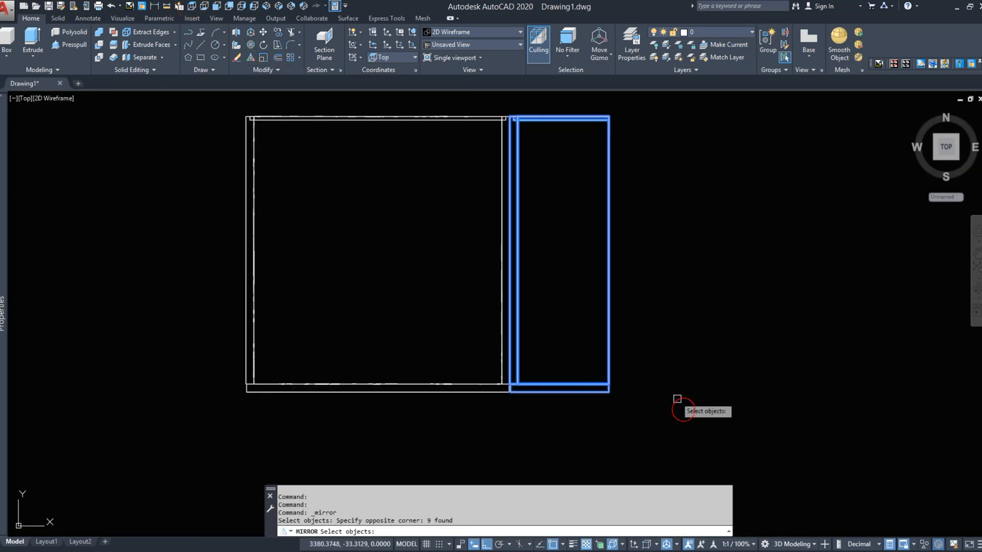
key(Return)
click(610, 257)
right_click(596, 187)
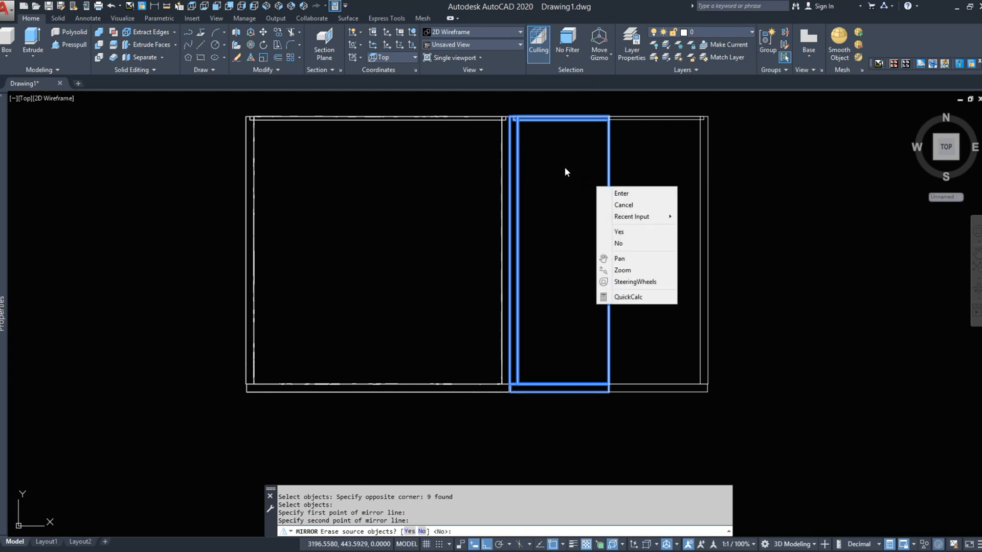
click(621, 194)
- Switch to the SW Isometric view and union the two halves of the right upper cabinet's top panel
click(266, 7)
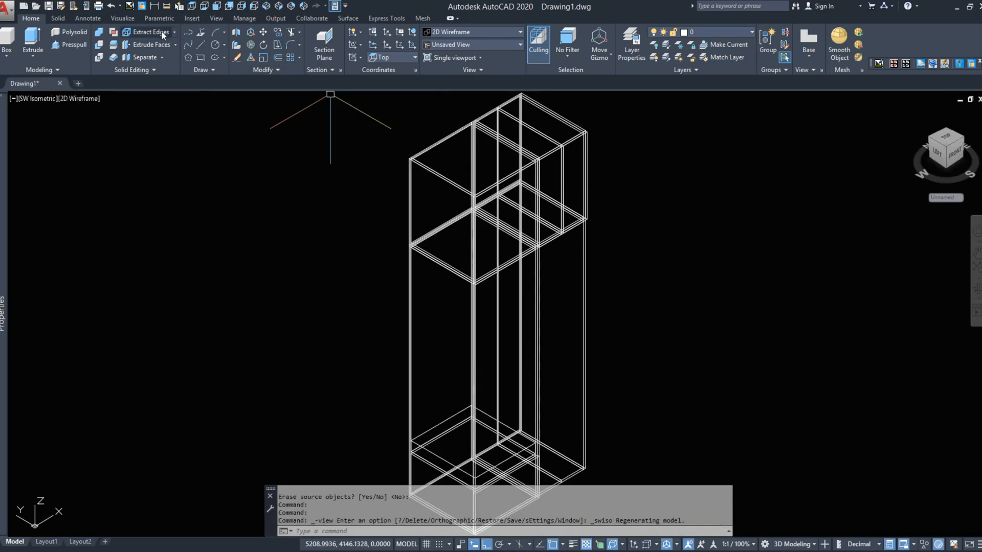
click(102, 34)
scroll(486, 115, up, 5)
click(511, 137)
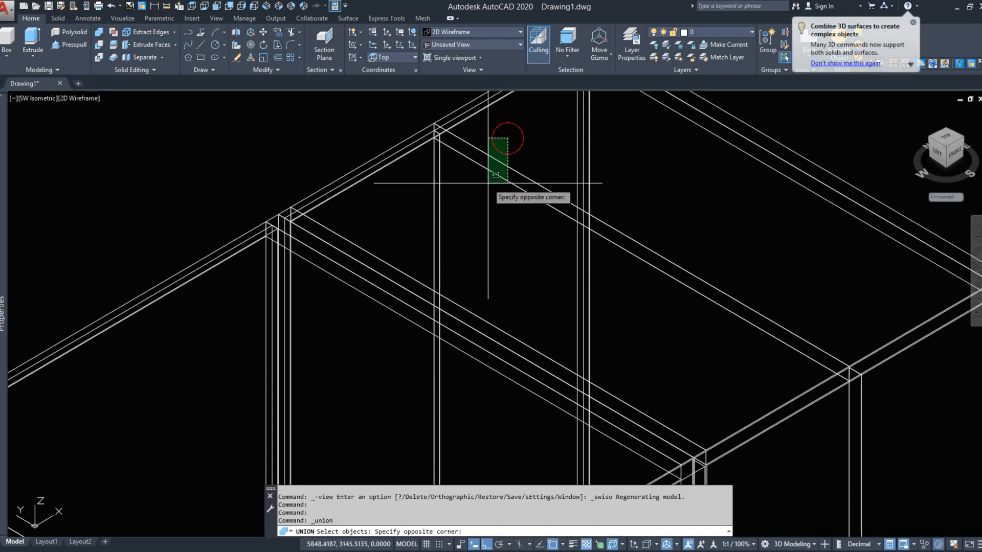
click(468, 200)
click(432, 202)
key(Escape)
- Union the two halves of the right upper cabinet's back panel
right_click(460, 207)
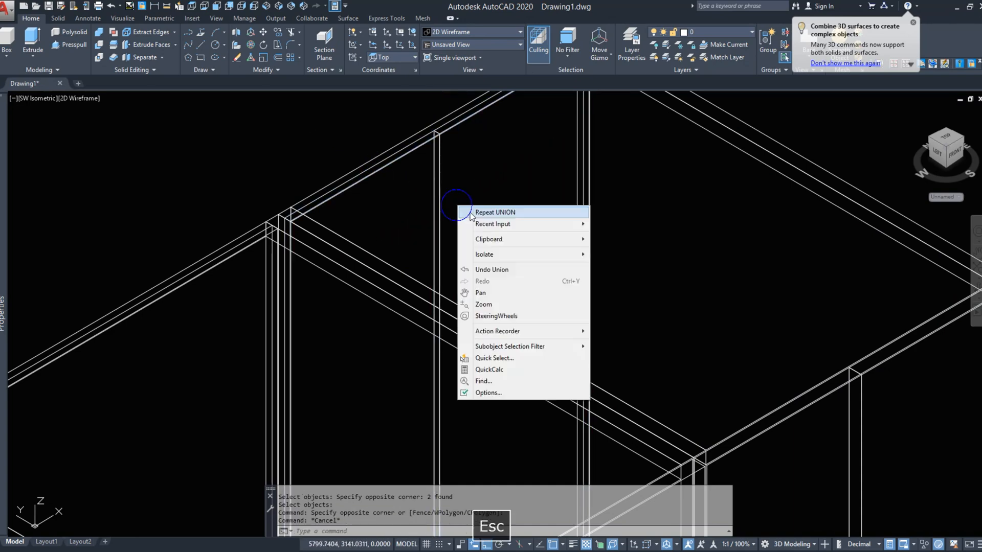
click(480, 215)
click(434, 207)
key(Return)
- Union the two halves of the right upper cabinet's door panel
scroll(437, 102, down, 6)
right_click(524, 174)
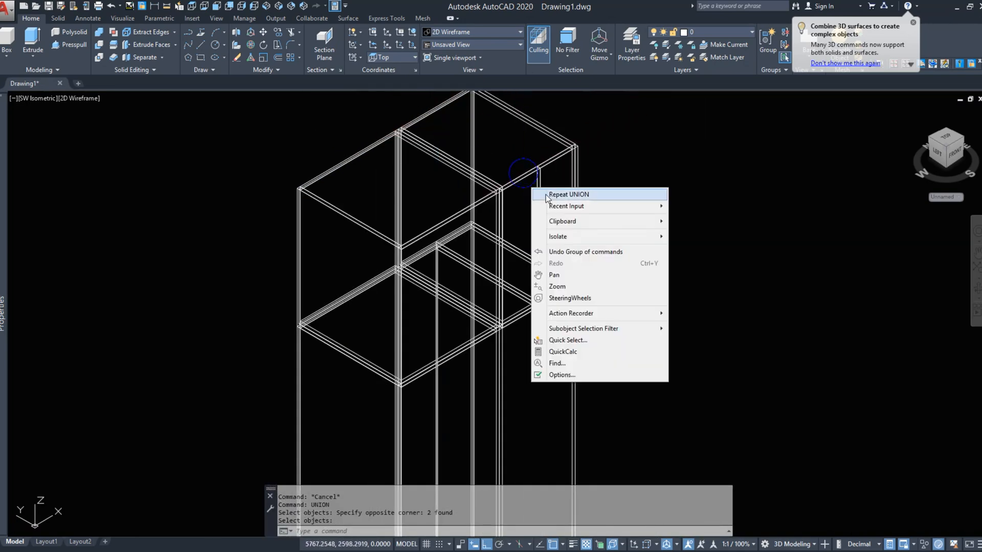
click(553, 197)
click(557, 194)
click(532, 201)
right_click(532, 200)
- Union the two halves of the right upper cabinet's bottom panel
scroll(534, 307, up, 8)
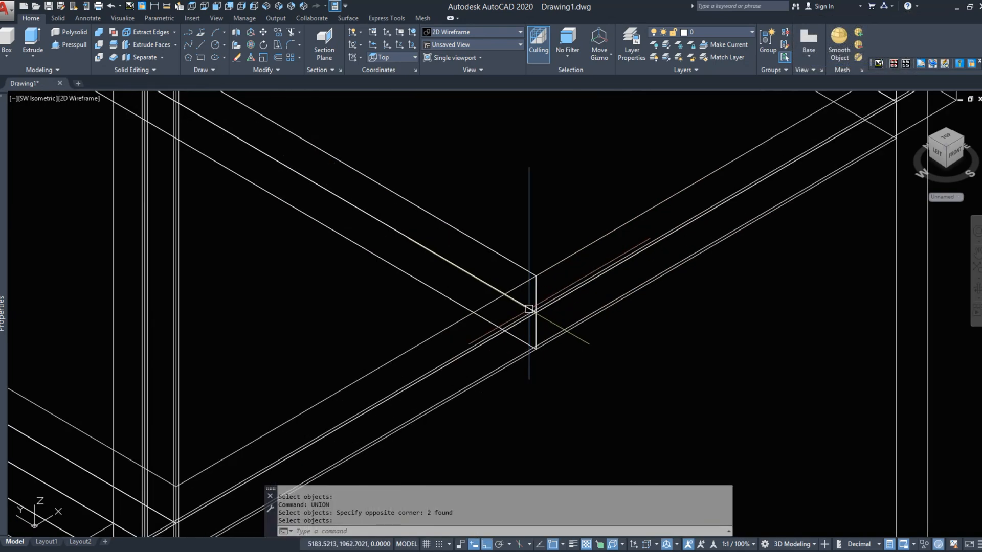
right_click(523, 303)
click(548, 313)
click(516, 274)
click(497, 239)
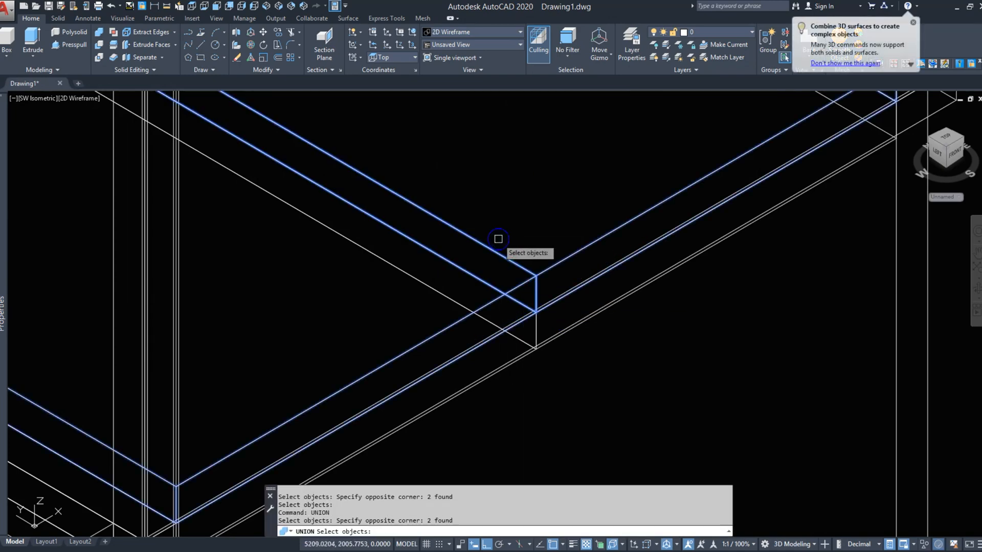
right_click(499, 240)
- Union the two halves of the right tall cabinet's top panel, directly under the upper cabinet
right_click(512, 250)
click(527, 257)
scroll(450, 210, down, 8)
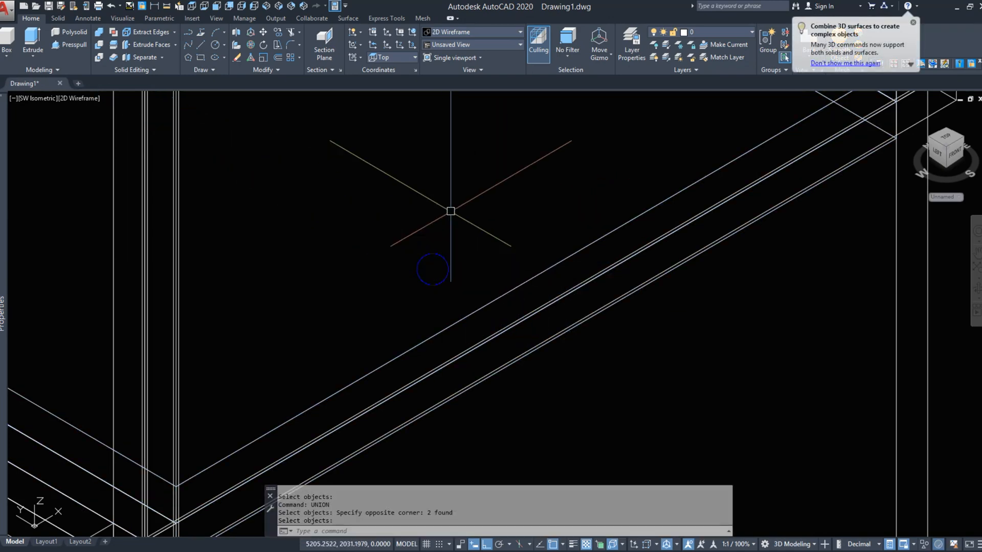
scroll(478, 451, up, 4)
scroll(445, 378, up, 3)
right_click(444, 370)
right_click(444, 370)
click(450, 344)
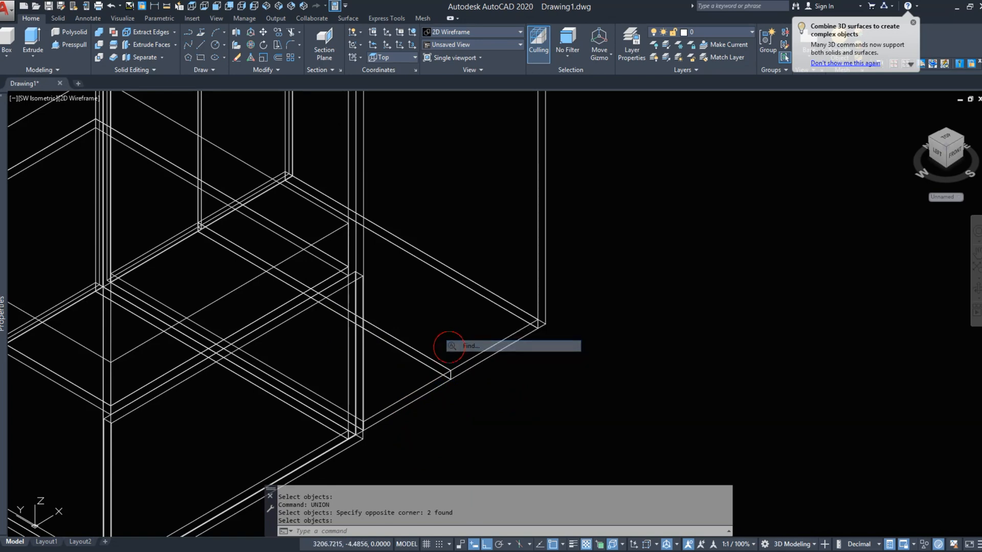
key(Escape)
right_click(453, 293)
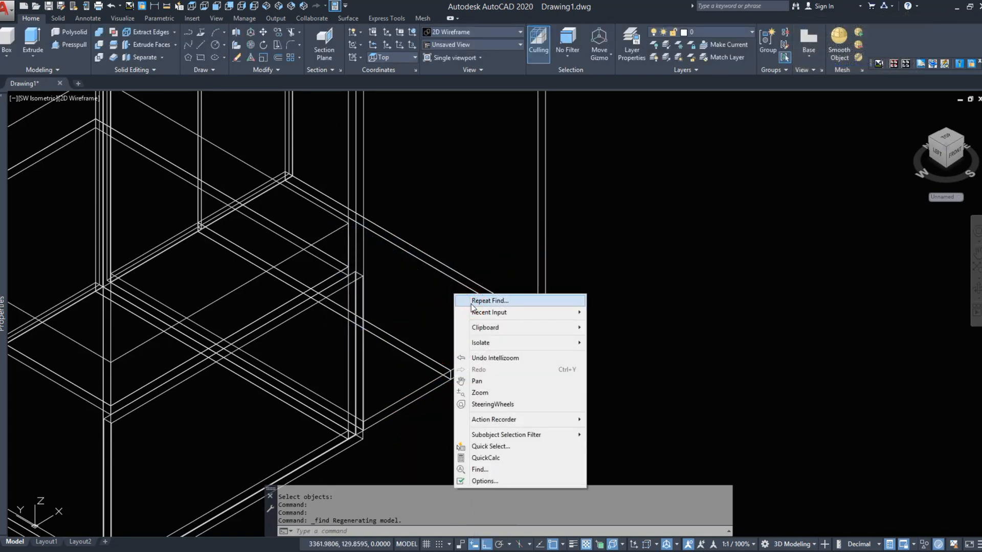
key(Escape)
- Union the two halves of the right tall cabinet's bottom panel
click(99, 32)
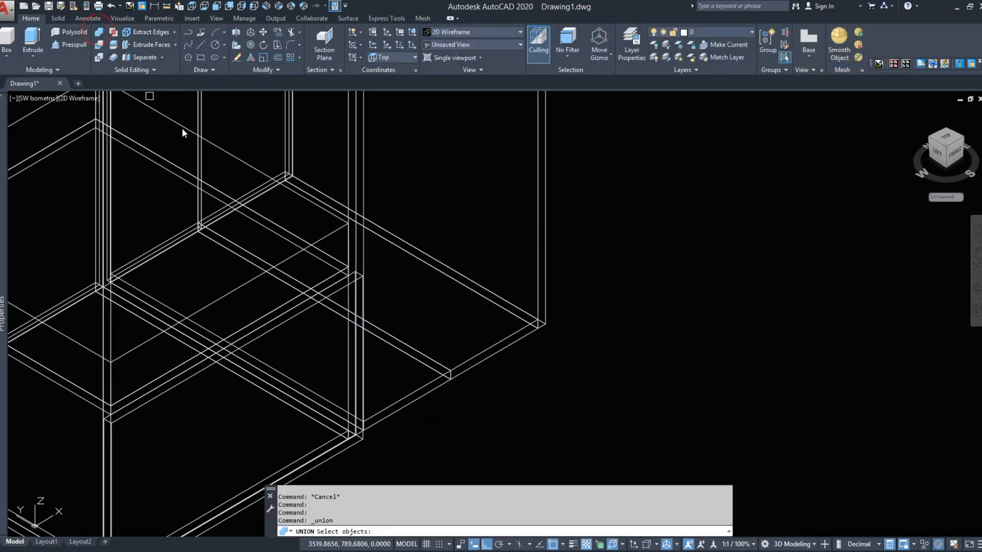
click(405, 330)
click(397, 351)
right_click(415, 343)
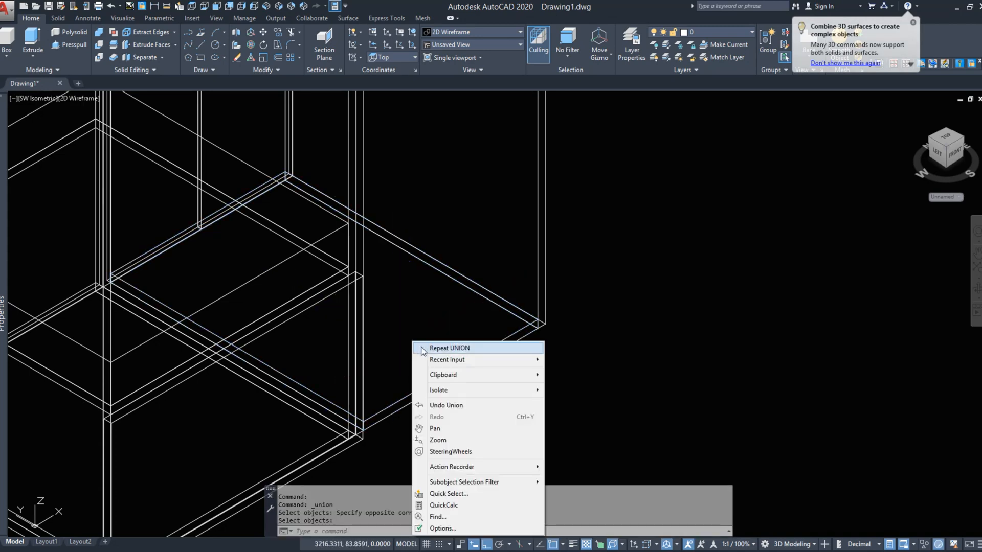
- Union the two halves of the right tall cabinet's back panel
click(434, 348)
shift+middle_drag(460, 332, 332, 185)
click(332, 186)
click(281, 182)
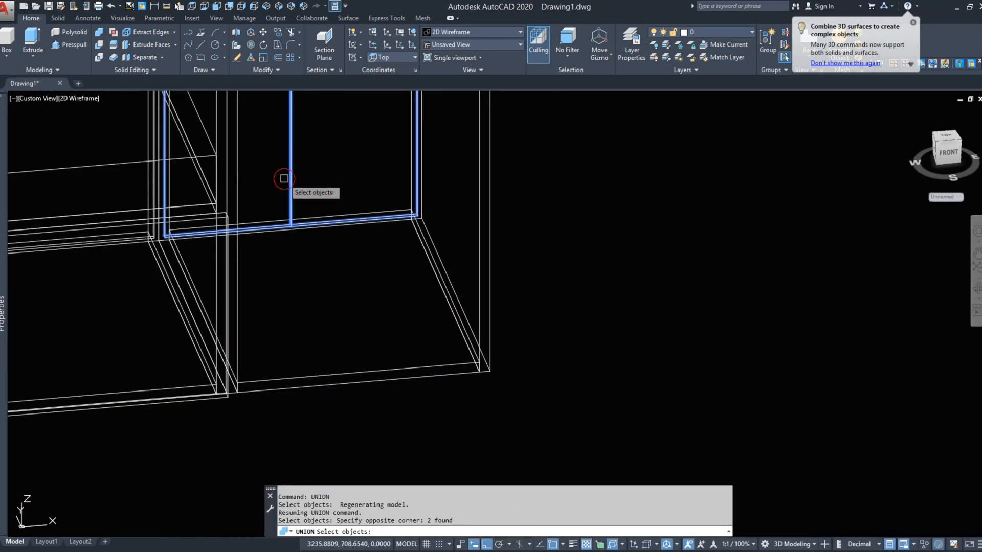
- In the Front view, mirror the right upper door about the horizontal seam between the upper and tall cabinets, keeping the source
click(216, 7)
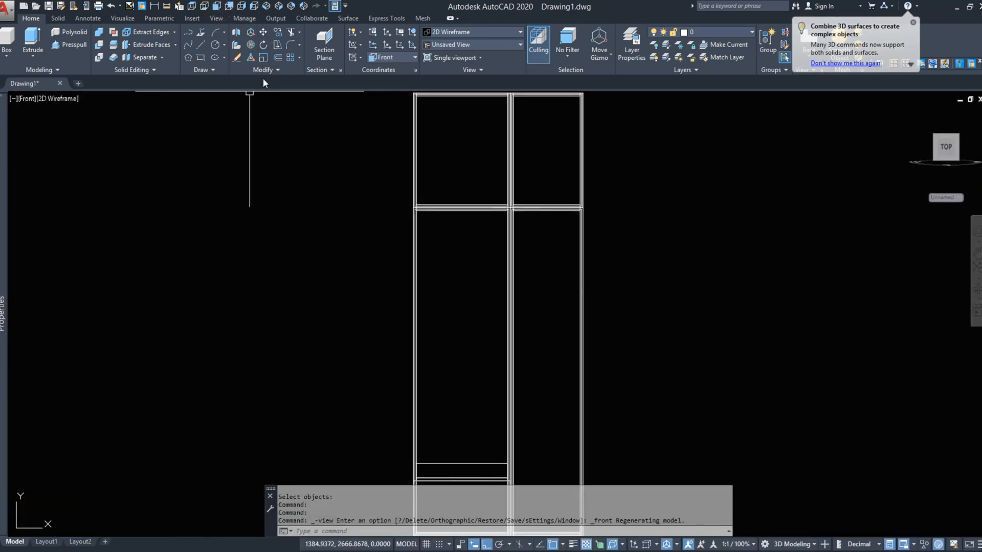
middle_drag(306, 191, 155, 163)
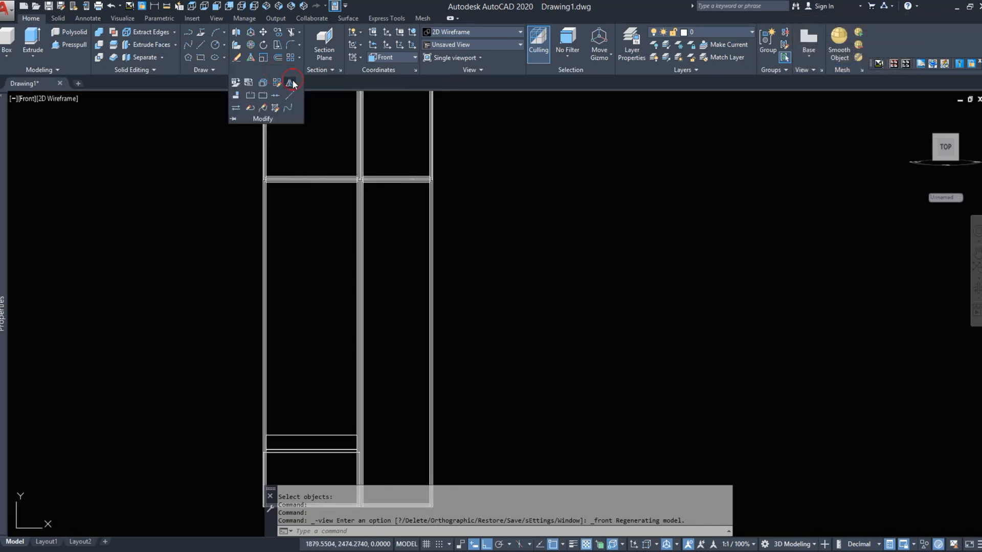
click(291, 83)
scroll(426, 194, up, 5)
click(479, 221)
key(Return)
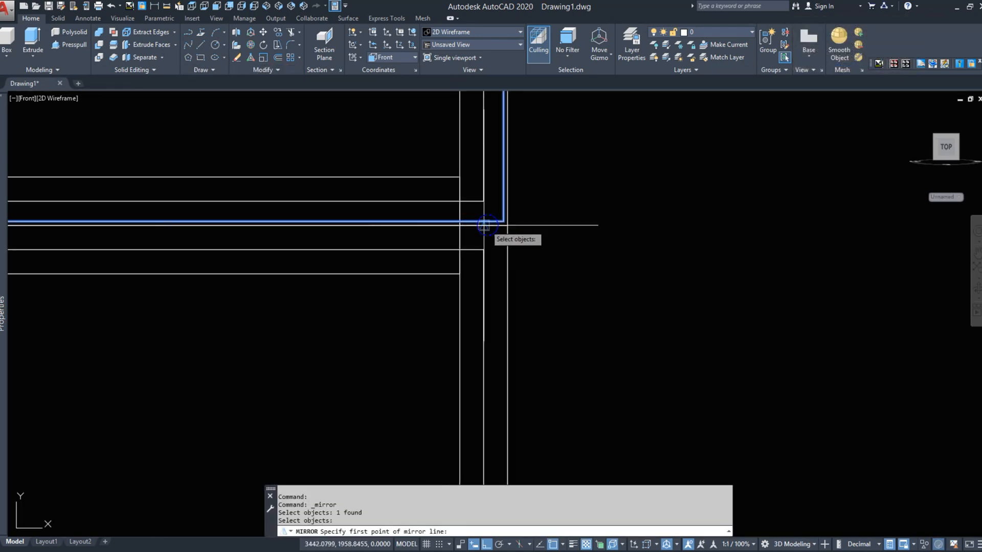
click(550, 238)
right_click(527, 209)
click(554, 221)
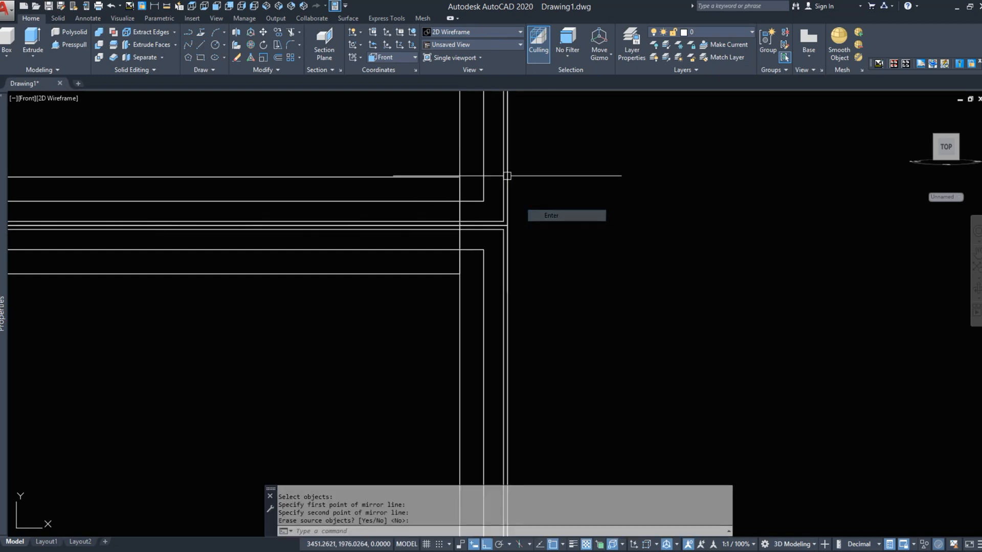
- Mirror the new door below the seam about a horizontal line at the tall cabinet's mid-height, keeping the source
scroll(495, 232, down, 5)
click(429, 273)
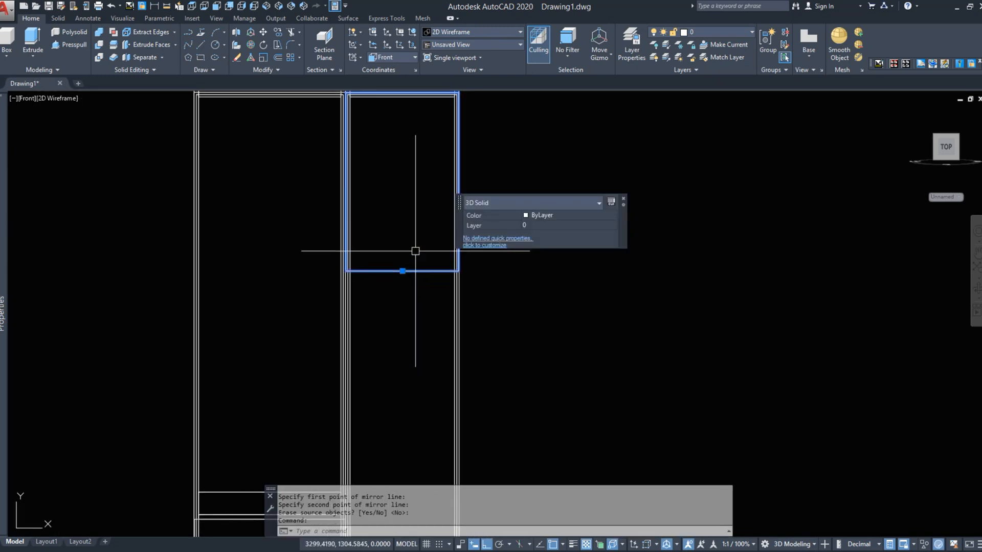
click(291, 68)
click(240, 84)
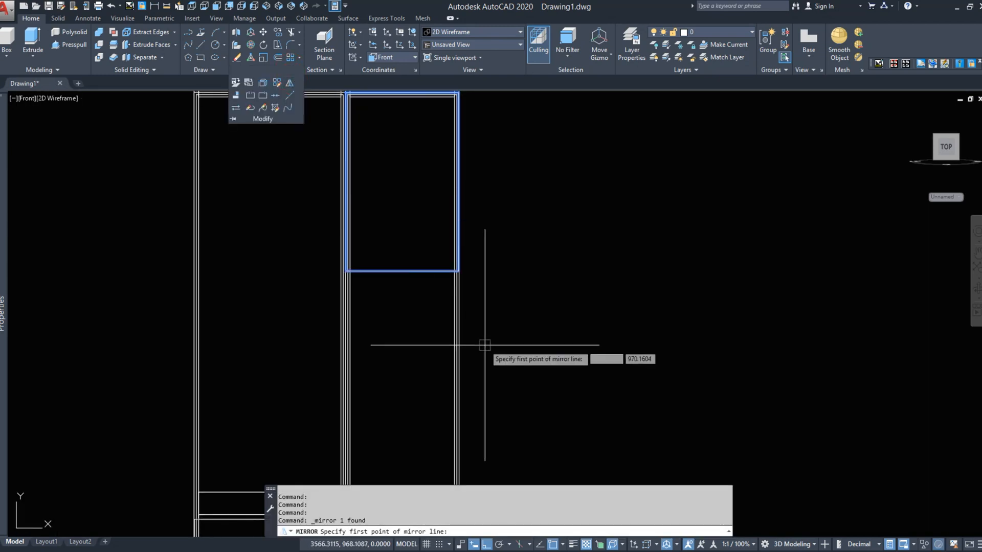
click(460, 332)
click(517, 340)
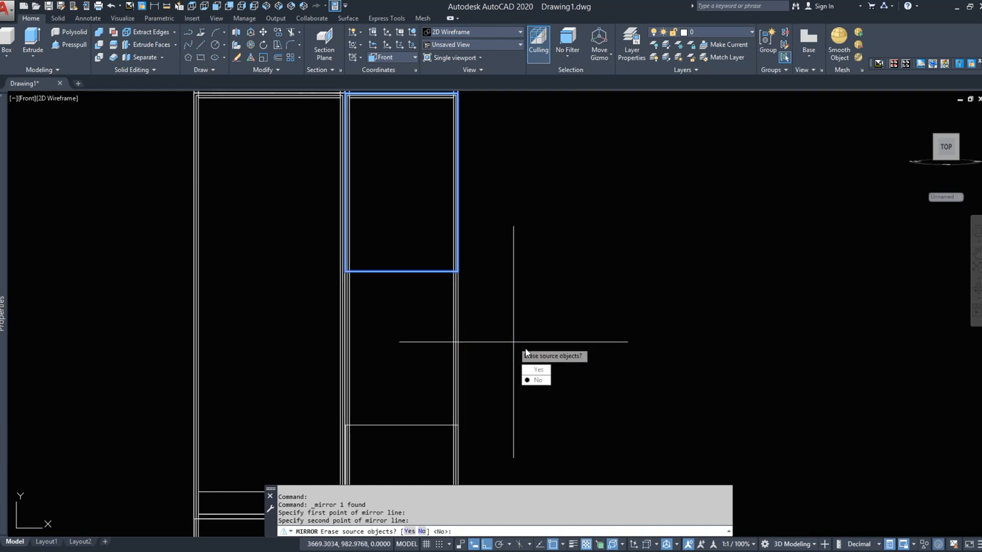
right_click(528, 353)
click(550, 358)
scroll(517, 291, down, 3)
shift+middle_drag(517, 292, 428, 276)
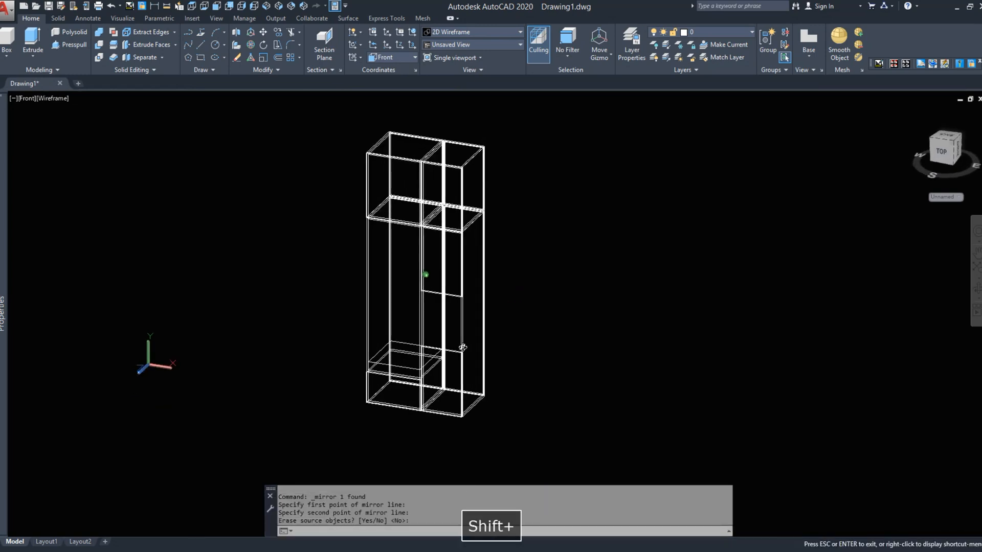
scroll(248, 180, up, 5)
click(138, 46)
scroll(463, 327, up, 3)
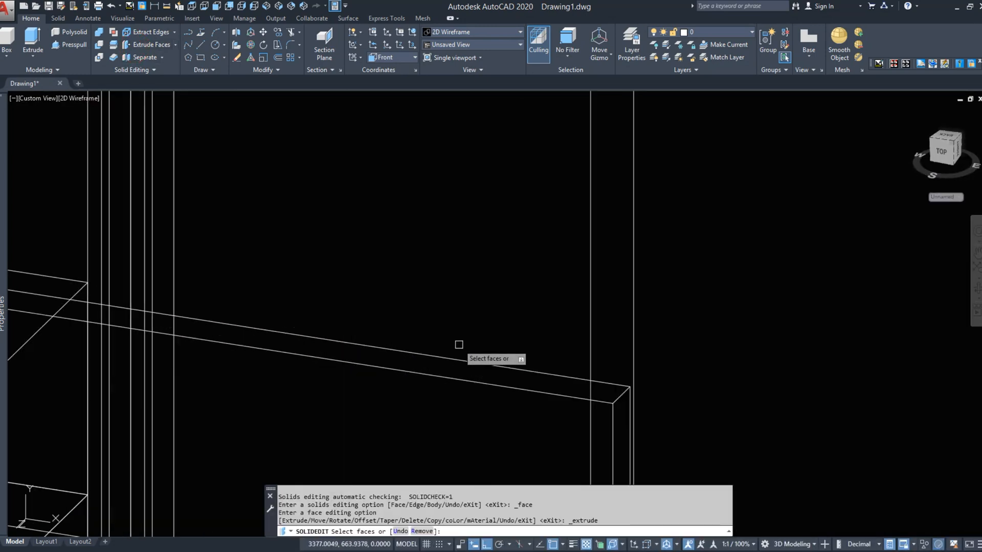
click(464, 368)
right_click(586, 409)
click(596, 402)
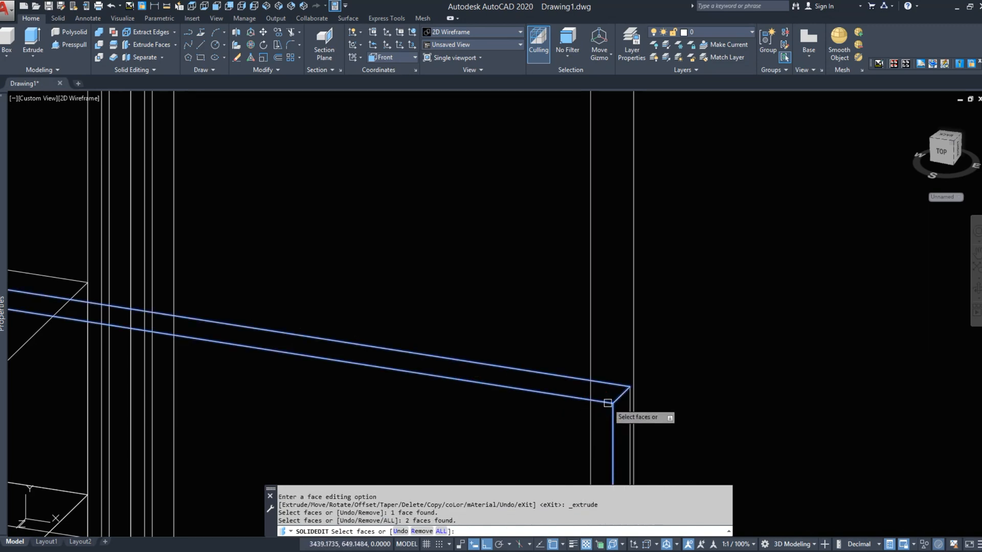
key(Escape)
- Extrude the top face of the lowest right door upward to meet the bottom edge of the door above
click(143, 50)
click(609, 394)
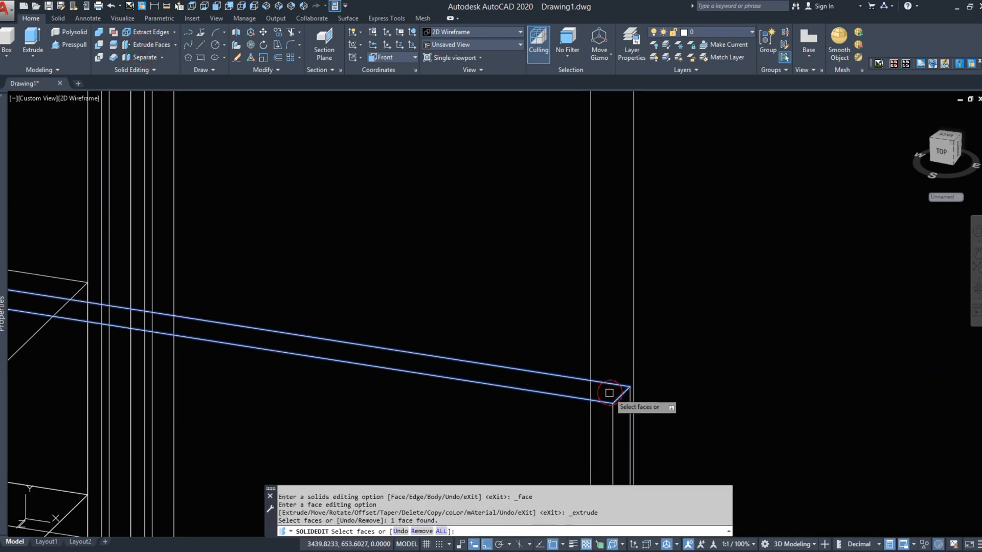
right_click(610, 402)
click(610, 406)
right_click(608, 399)
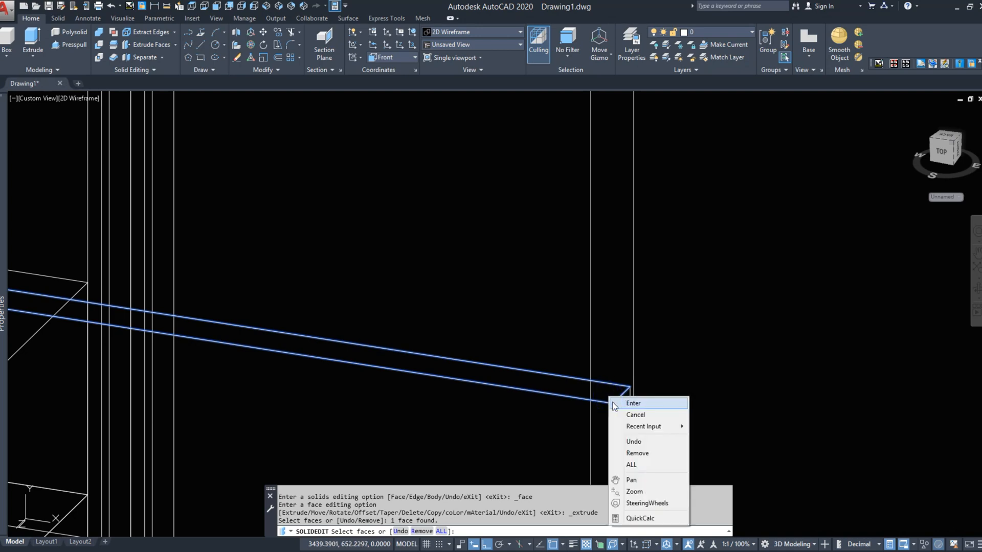
click(614, 403)
click(614, 406)
scroll(600, 395, down, 3)
middle_drag(607, 124, 585, 332)
click(576, 251)
key(Return)
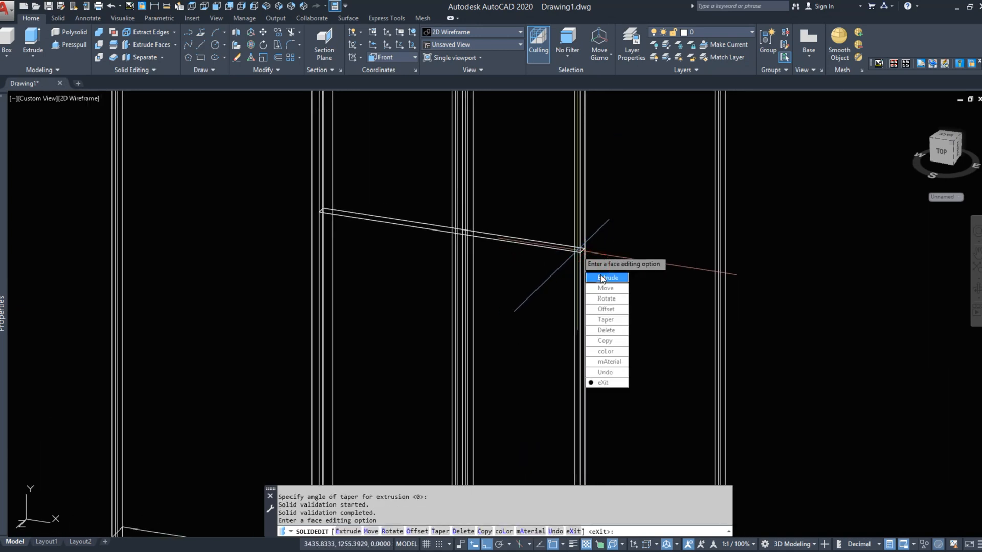
key(Escape)
- Union the two touching door pieces of the right tall cabinet into a single door
click(85, 32)
click(99, 33)
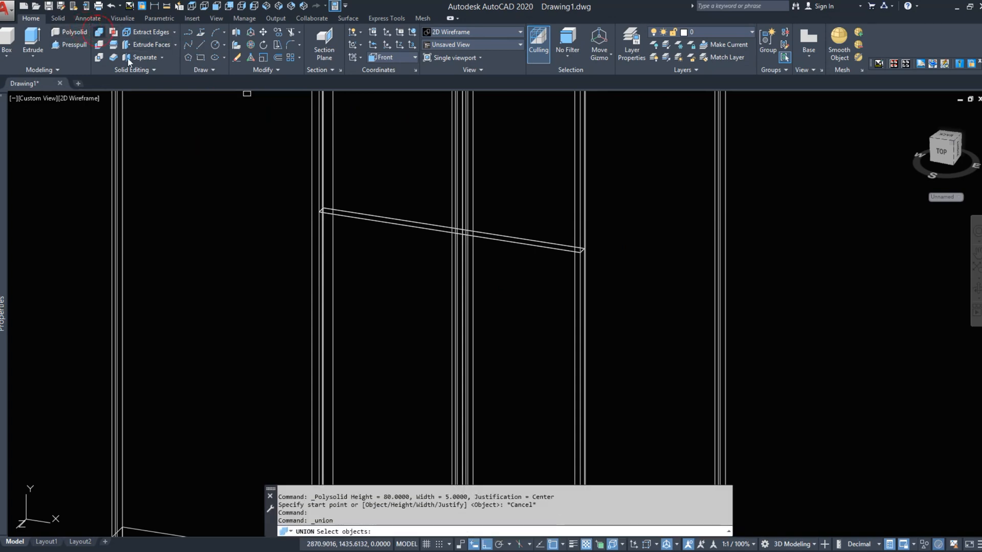
click(547, 222)
click(531, 254)
right_click(529, 253)
- Examine the wardrobe in the Conceptual visual style
scroll(431, 199, down, 5)
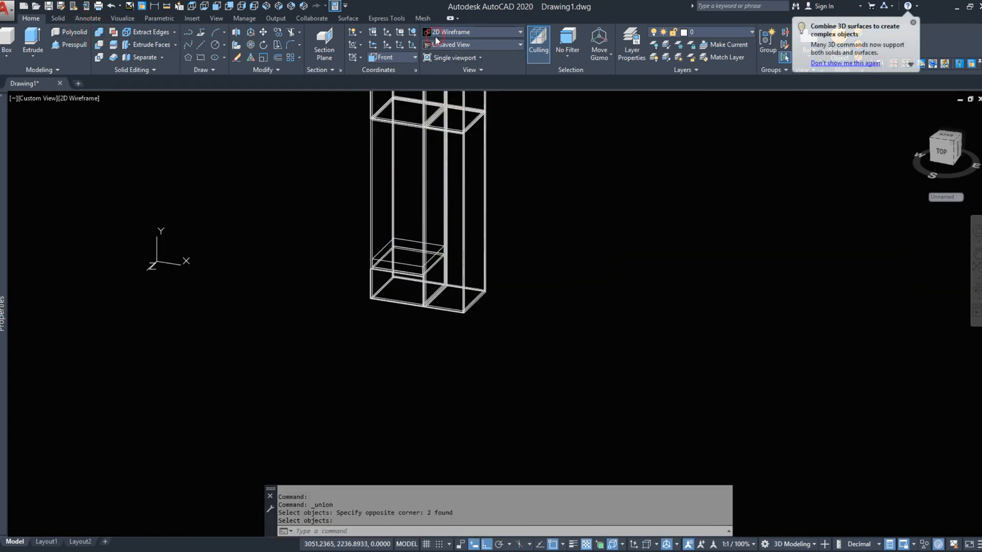
click(435, 35)
click(484, 45)
mouse_move(449, 176)
shift+middle_down()
mouse_move(424, 178)
mouse_move(439, 164)
shift+middle_up()
- In the Top view with the 2D Wireframe style, mirror the whole right column about its outer right edge, keeping the source objects
click(193, 6)
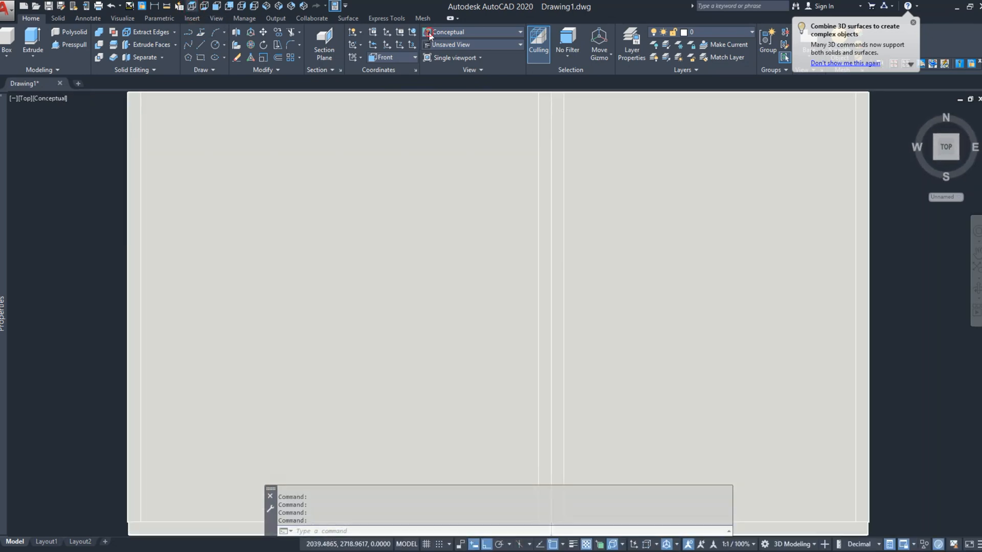
click(450, 32)
click(450, 48)
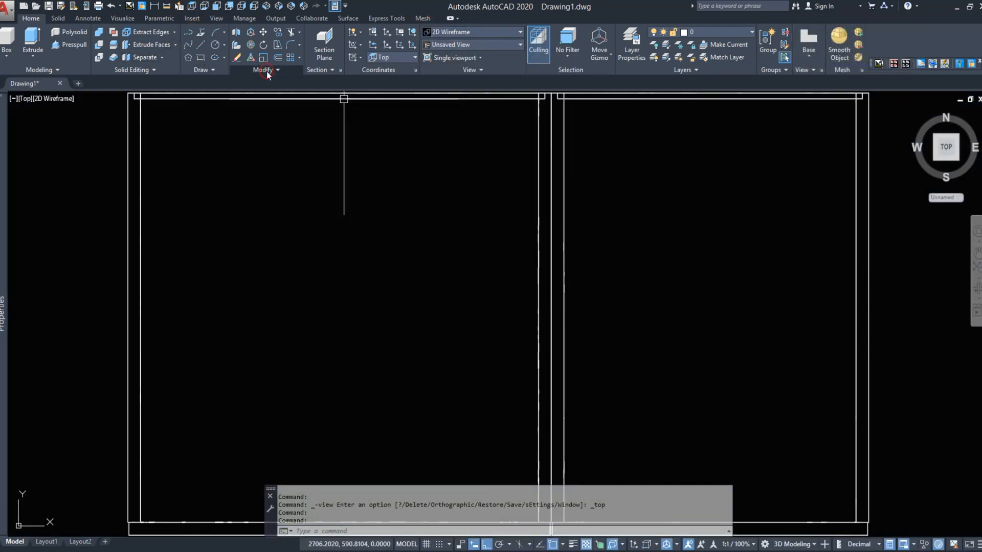
click(289, 84)
scroll(314, 220, down, 4)
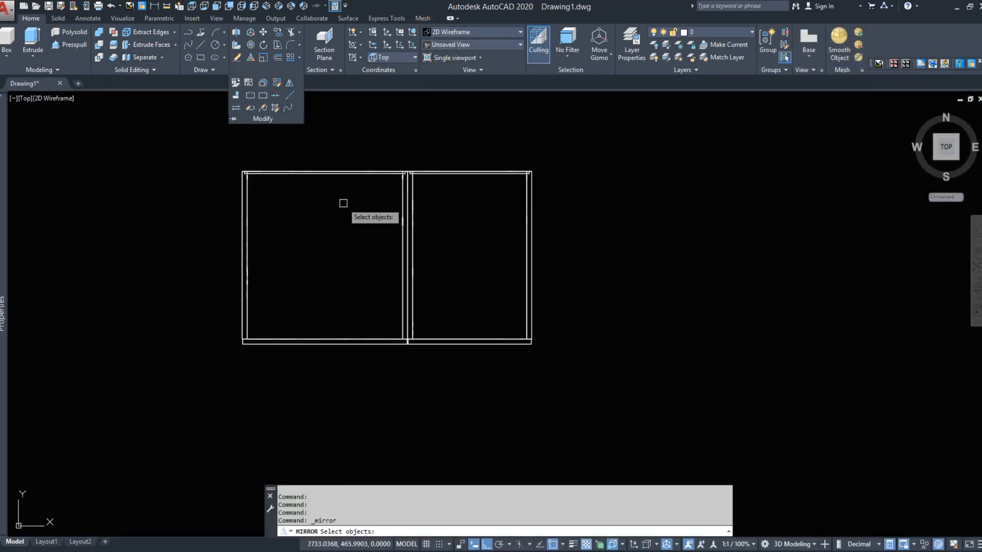
click(405, 158)
click(578, 387)
click(535, 294)
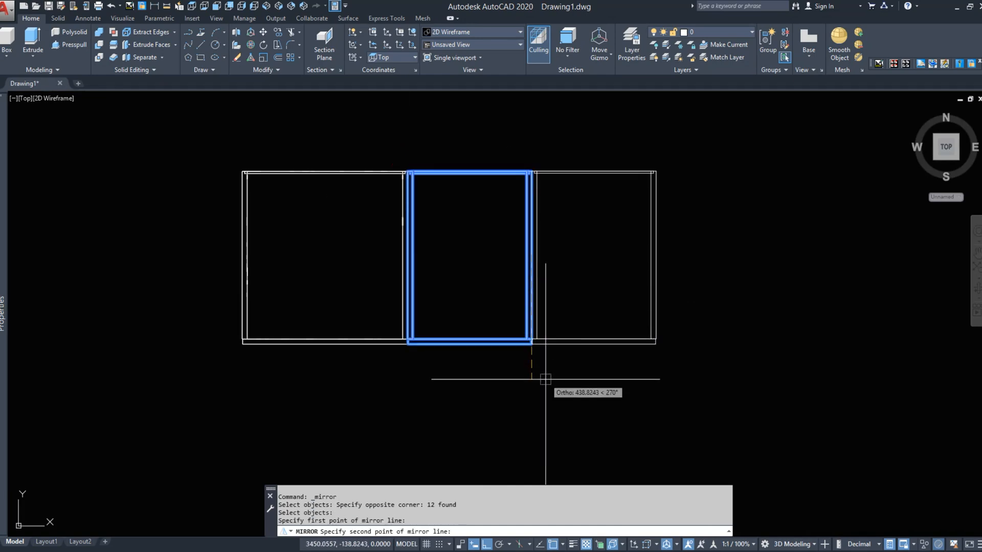
right_click(546, 382)
click(565, 389)
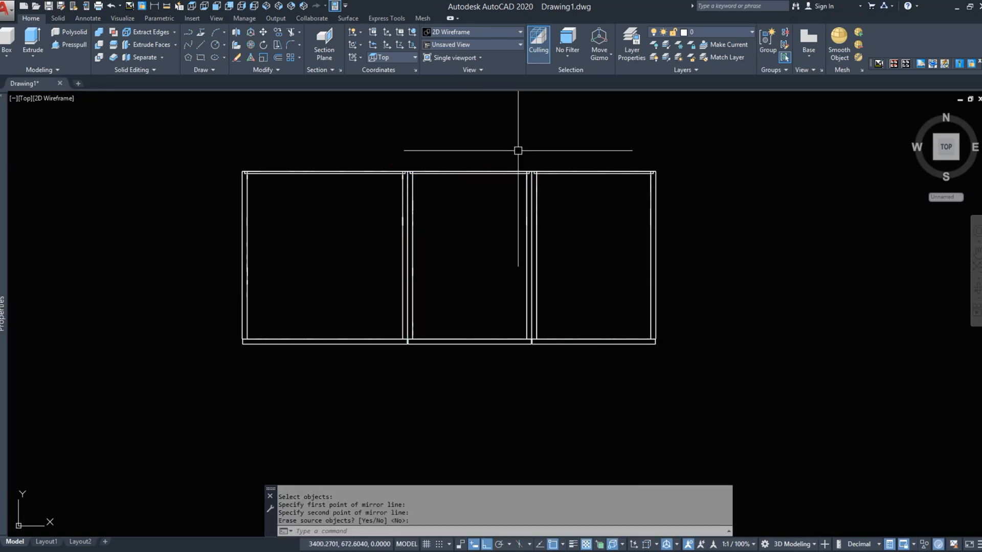
- Erase the four adjoining side panels between the original right column and its mirrored copy
click(517, 149)
click(571, 367)
text(E)
key(space)
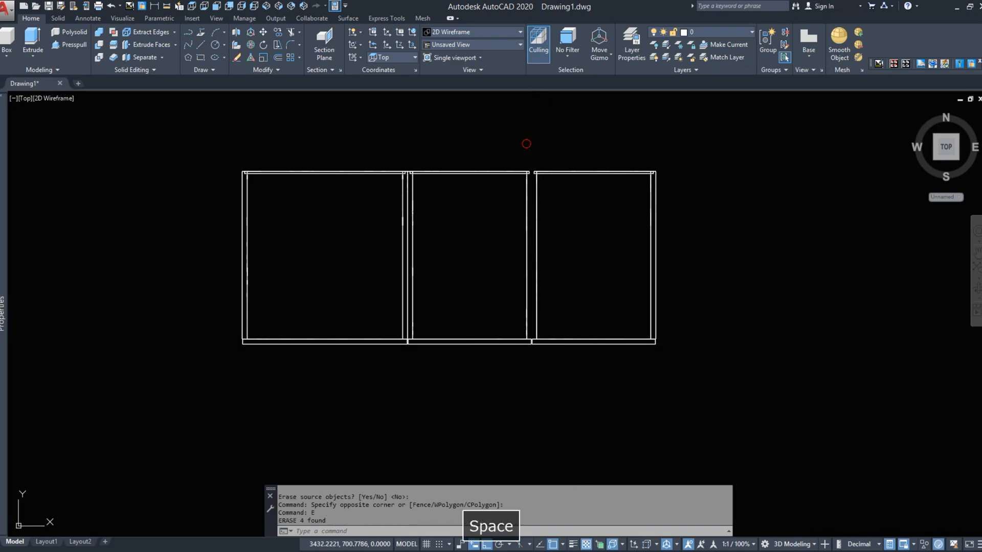
- Copy the middle column's horizontal and back panels a short distance to the right to bridge the gap between the two closed columns
click(526, 144)
click(484, 201)
click(276, 32)
click(538, 148)
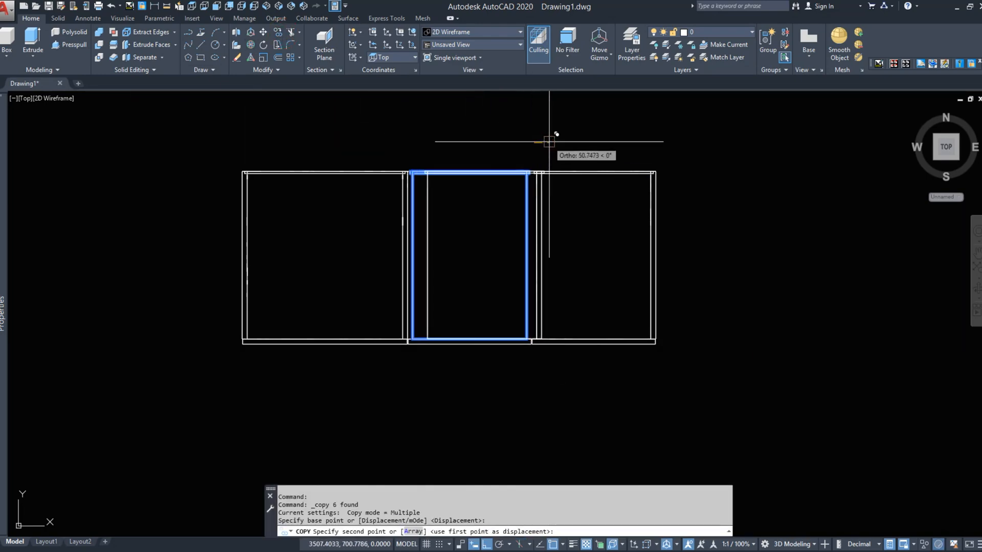
click(559, 148)
key(Escape)
- Union the overlapping bottom panel pieces of the two closed columns into one panel
shift+middle_drag(568, 260, 294, 96)
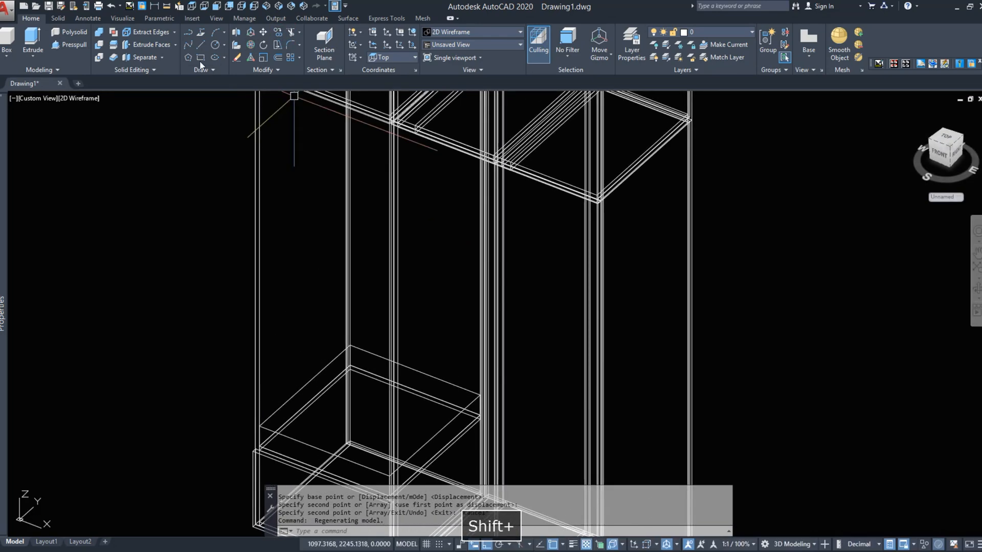
click(100, 37)
scroll(455, 131, down, 3)
scroll(492, 248, up, 4)
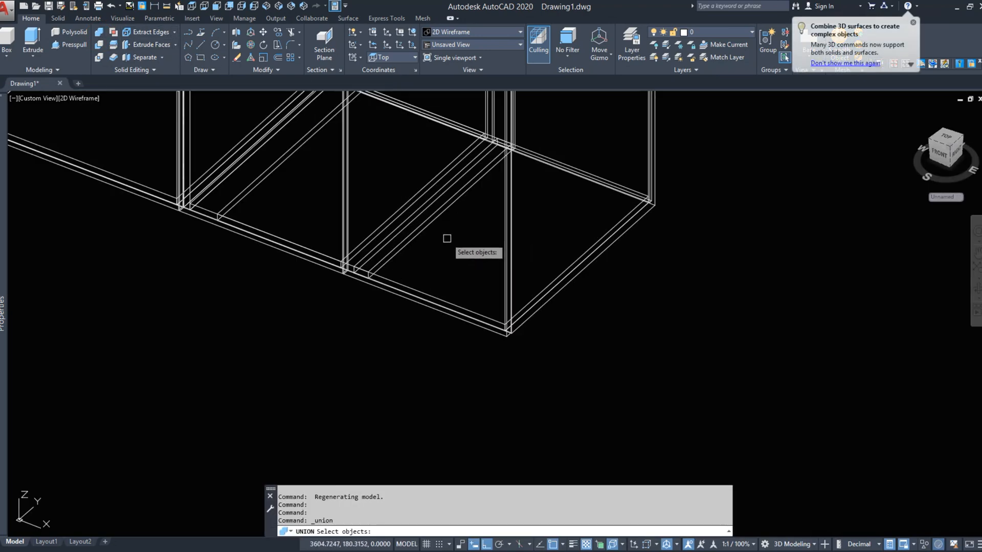
click(447, 239)
click(402, 174)
key(Return)
- Union the overlapping lower back panel pieces of the two closed columns
shift+middle_drag(416, 186, 492, 184)
right_click(492, 184)
click(496, 188)
click(494, 185)
click(362, 123)
right_click(364, 125)
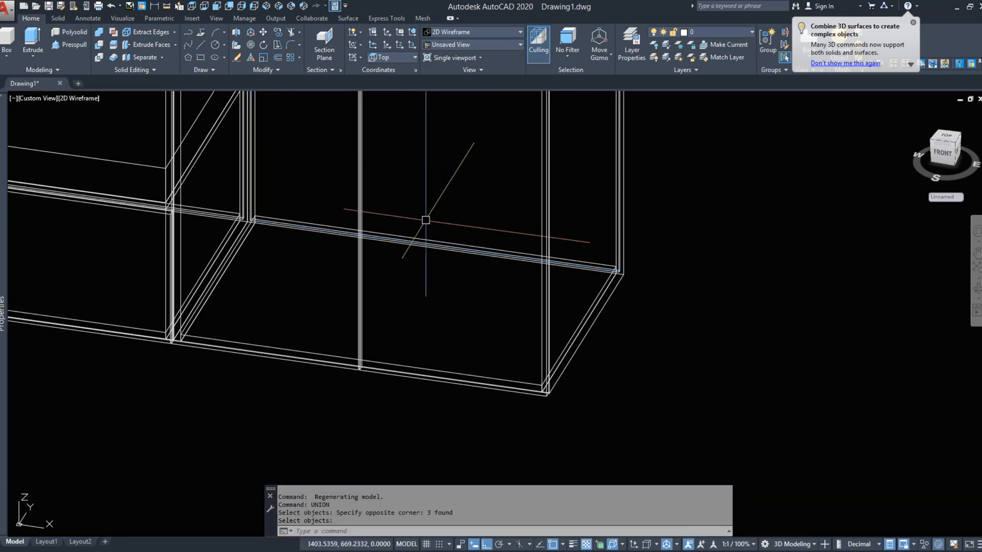
- Union the overlapping top panel pieces of the two closed columns' upper cabinets
scroll(441, 295, down, 6)
middle_drag(440, 152, 440, 151)
scroll(440, 152, up, 5)
right_click(456, 218)
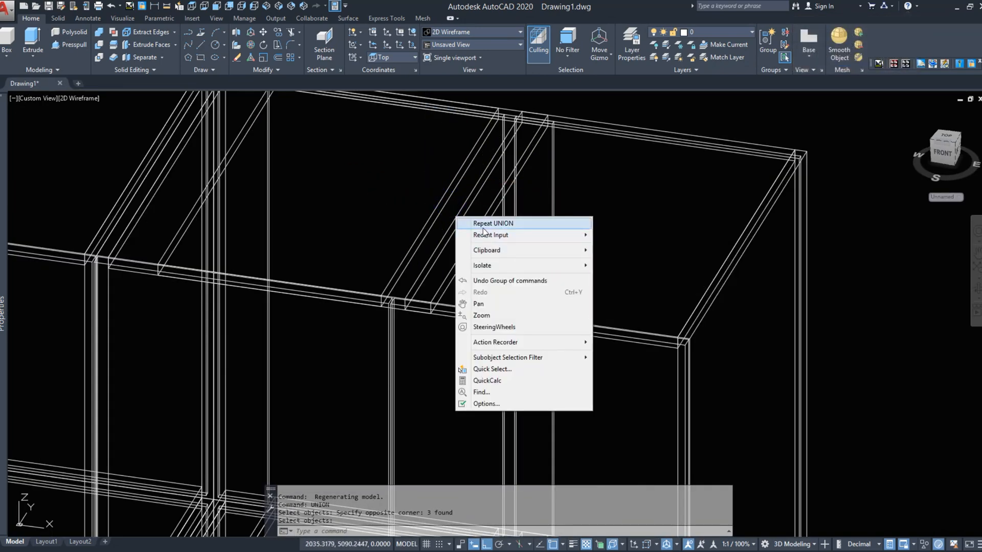
click(481, 224)
click(484, 248)
click(416, 210)
right_click(417, 210)
right_click(425, 211)
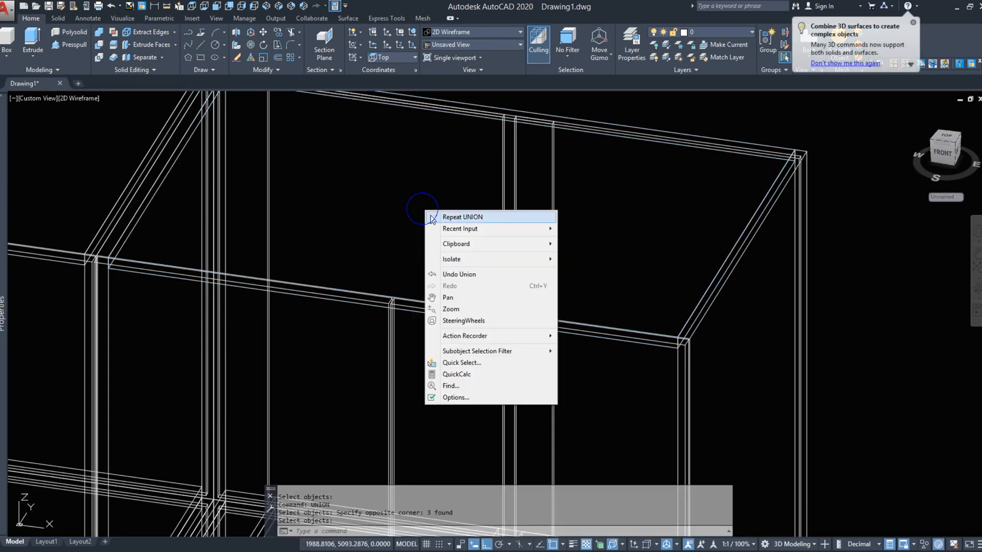
- Union the overlapping back panel pieces of the two closed columns' upper cabinets
click(433, 218)
click(575, 216)
click(463, 199)
right_click(464, 197)
scroll(453, 159, down, 6)
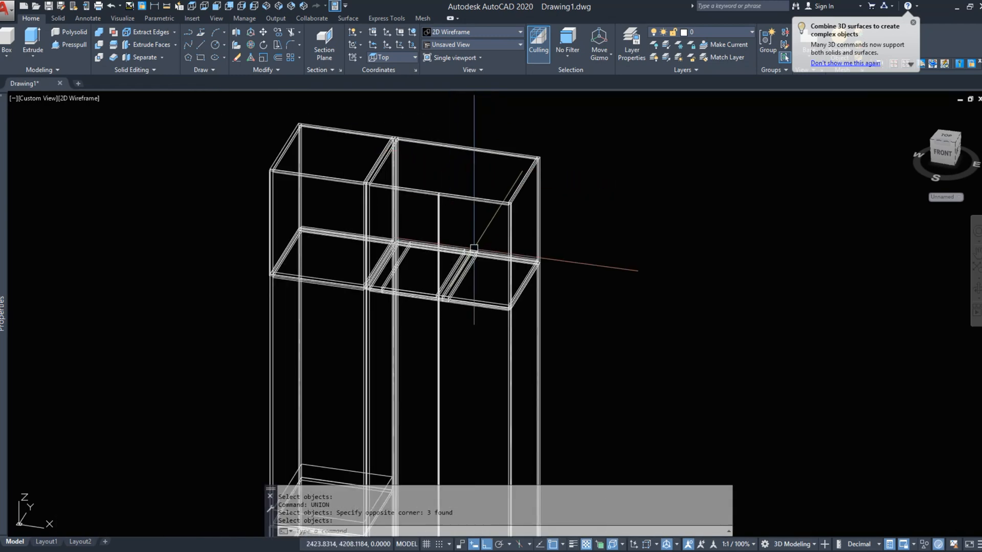
- Union the three overlapping bottom panel pieces of the closed columns' upper cabinets into one panel
scroll(474, 249, up, 3)
right_click(471, 265)
click(485, 274)
scroll(388, 376, up, 5)
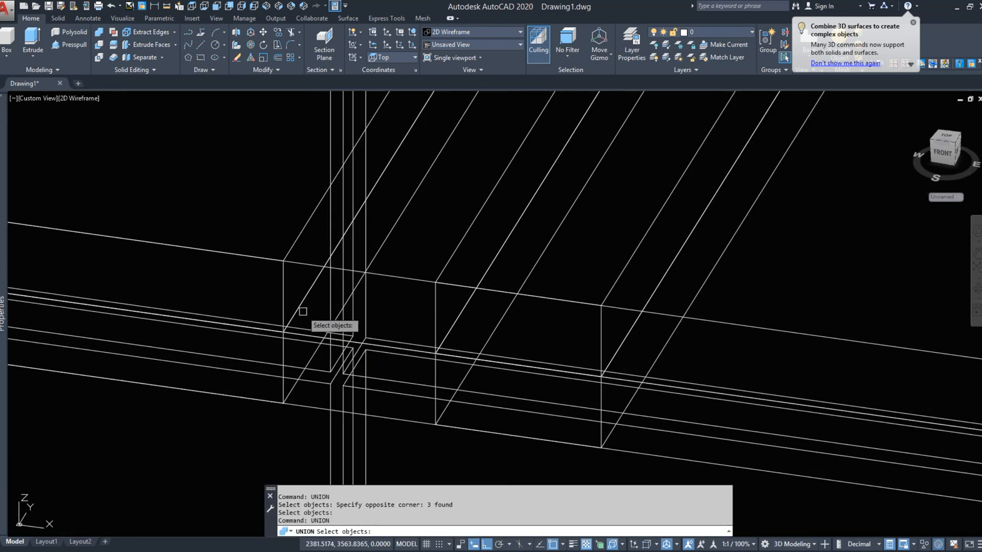
click(303, 312)
click(274, 278)
click(440, 294)
click(421, 283)
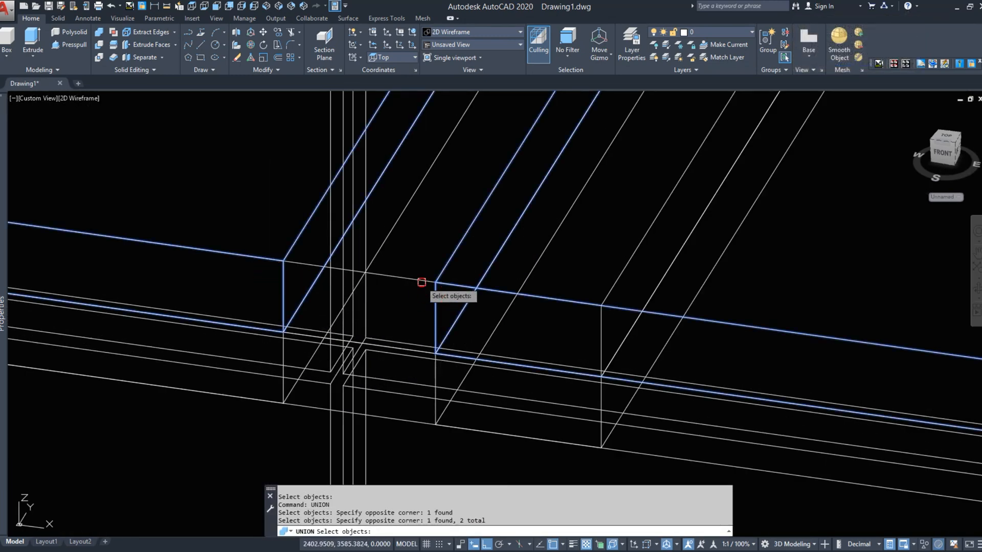
click(422, 282)
right_click(508, 237)
- Union the three overlapping top panel pieces of the closed columns' lower cabinets into one panel
right_click(508, 237)
click(522, 247)
click(778, 252)
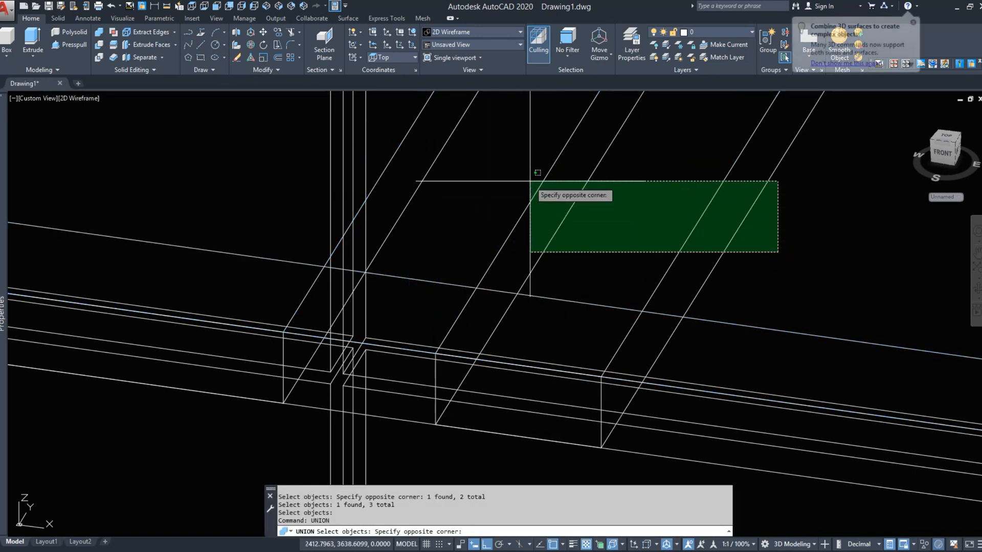
scroll(511, 177, down, 3)
click(460, 170)
scroll(470, 214, down, 10)
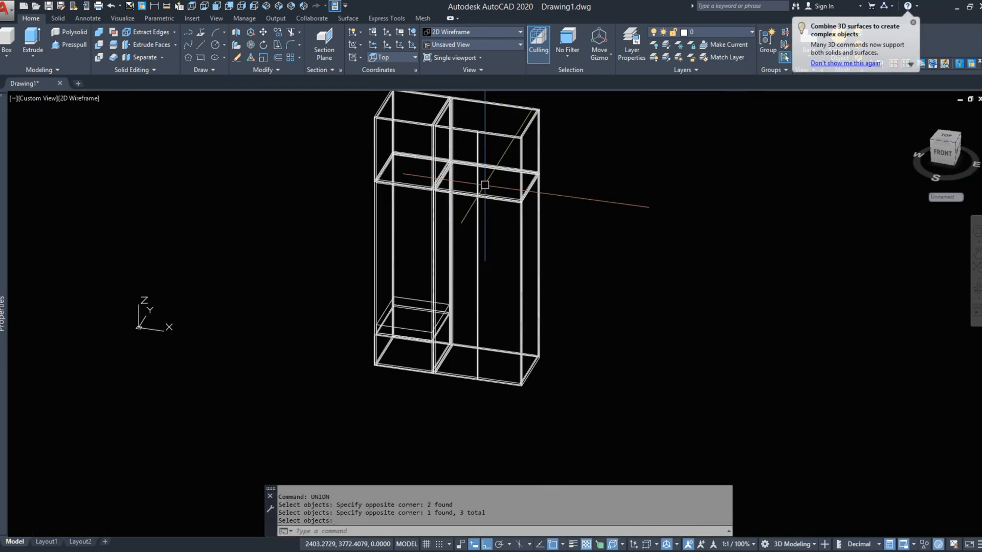
- In the front view, copy the two top panels straight down to near mid-height of the upper cabinets as shelves
click(218, 7)
click(269, 35)
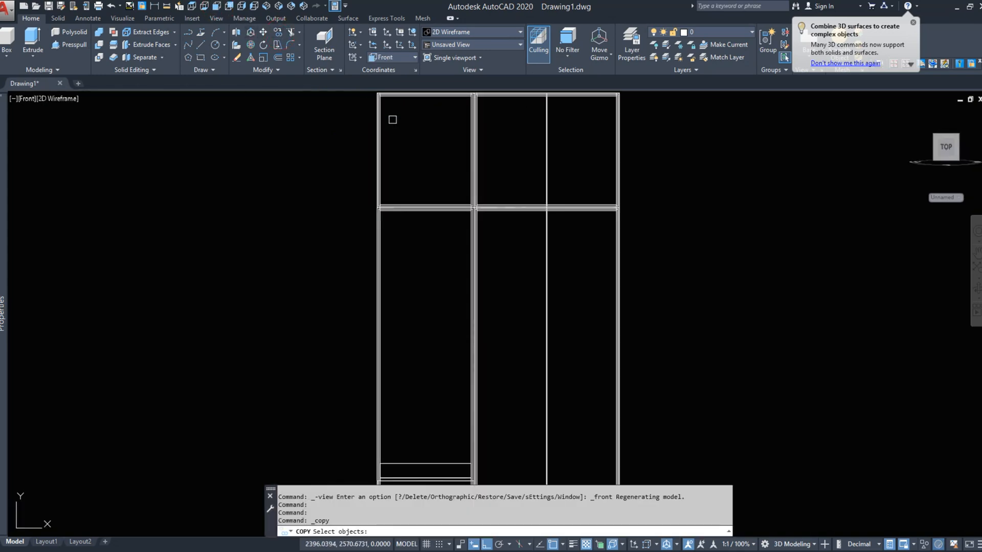
click(305, 141)
click(638, 188)
key(Return)
click(631, 178)
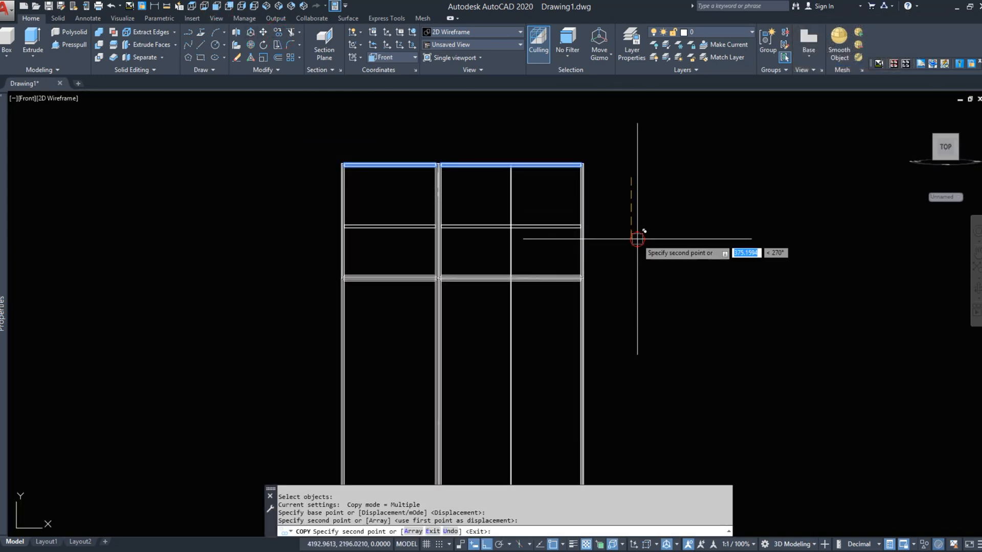
key(Escape)
- In the left view, slice the two upper shelves along the back panel's inner face, keeping both sides
click(216, 6)
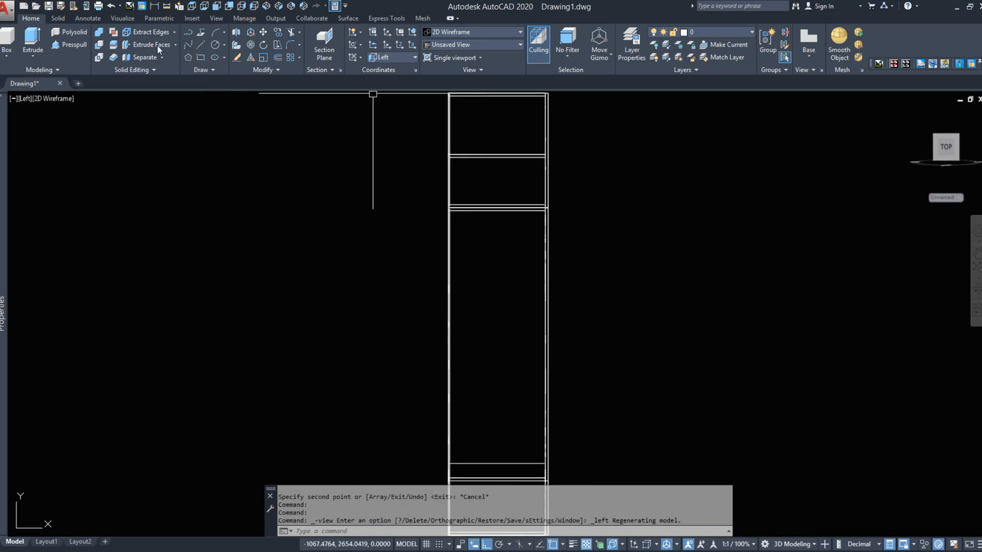
click(115, 47)
scroll(496, 130, up, 3)
click(454, 156)
click(391, 226)
key(Return)
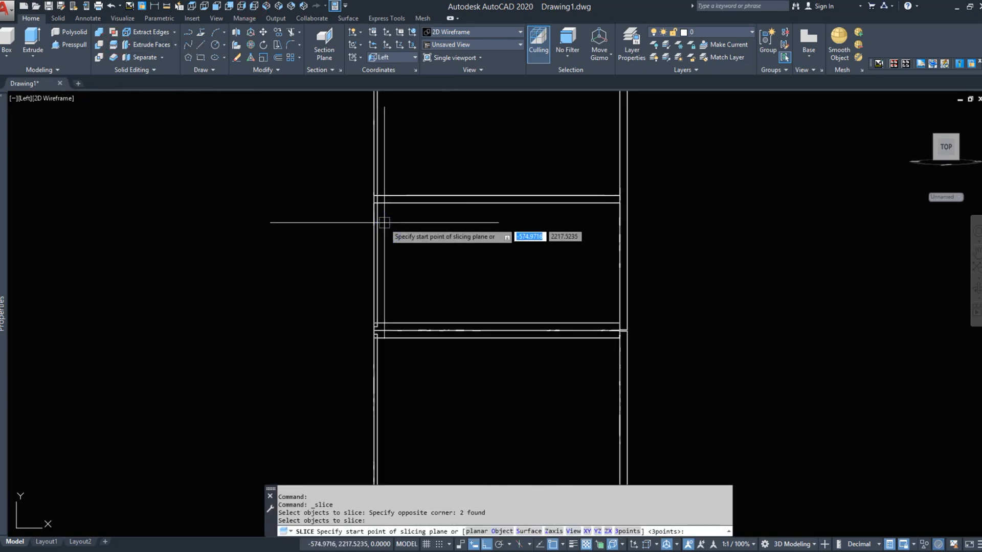
click(380, 220)
click(391, 263)
right_click(388, 252)
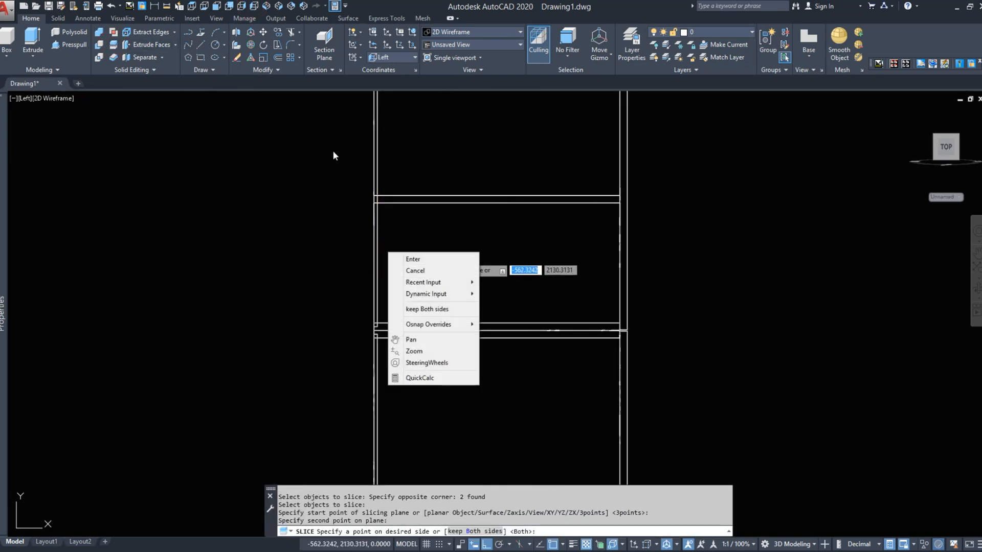
click(407, 261)
key(Escape)
key(Escape)
- Move the two upper shelves 20 mm toward the back of the wardrobe
click(526, 171)
click(495, 220)
key(space)
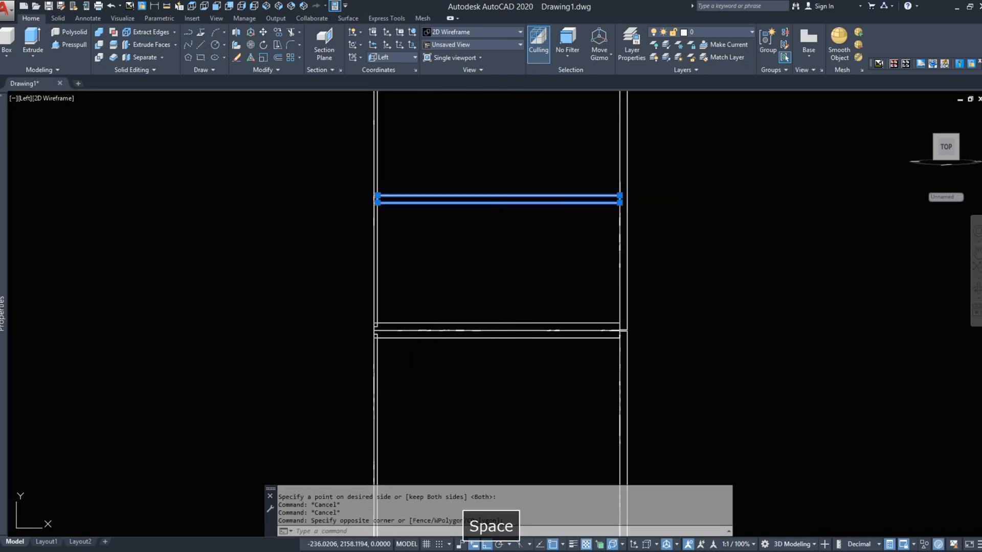
click(521, 247)
text(20)
key(Return)
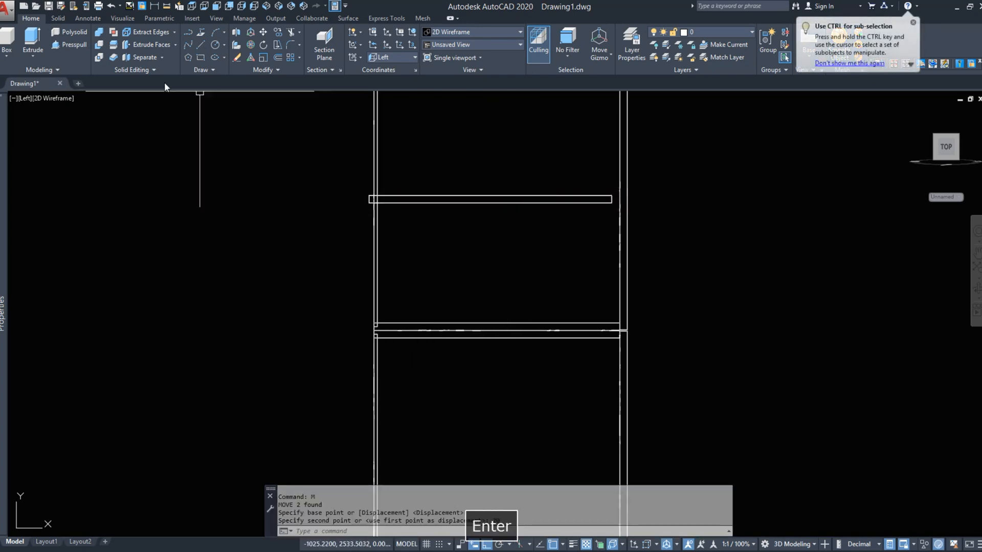
- Slice the moved shelves again at the back panel's inner face and erase the offcuts behind it
click(114, 46)
right_click(384, 235)
click(379, 231)
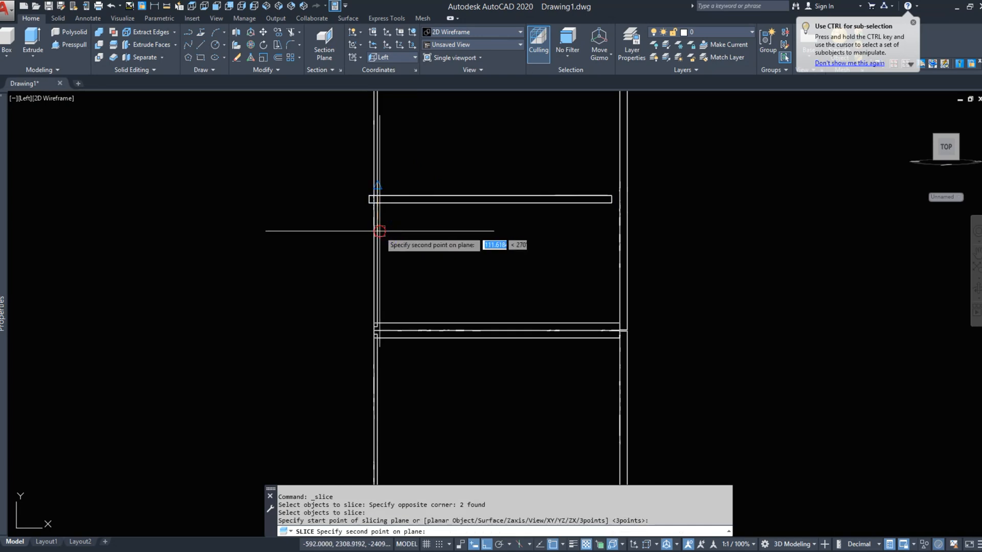
click(391, 262)
right_click(390, 262)
click(407, 268)
click(336, 175)
click(391, 242)
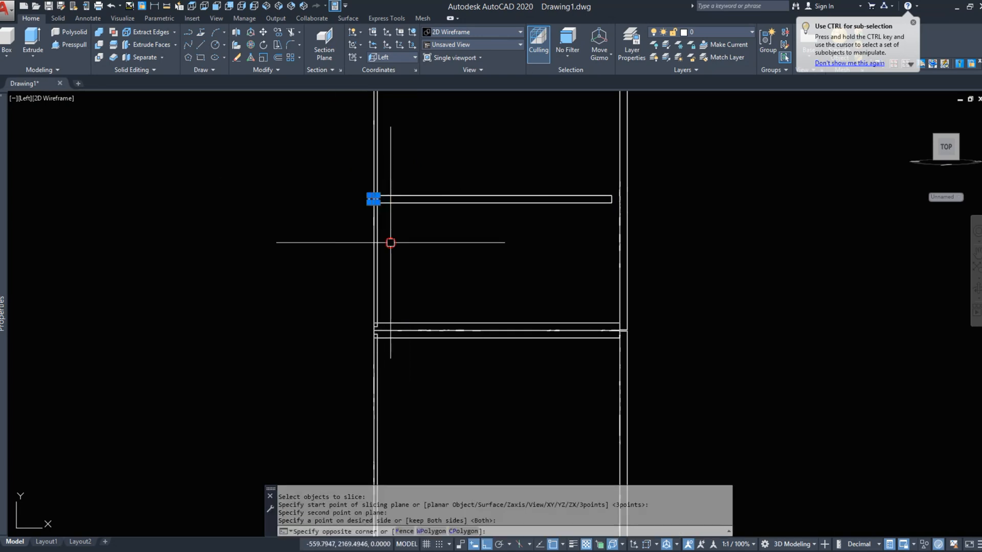
text(e)
key(space)
click(473, 177)
click(449, 225)
click(278, 34)
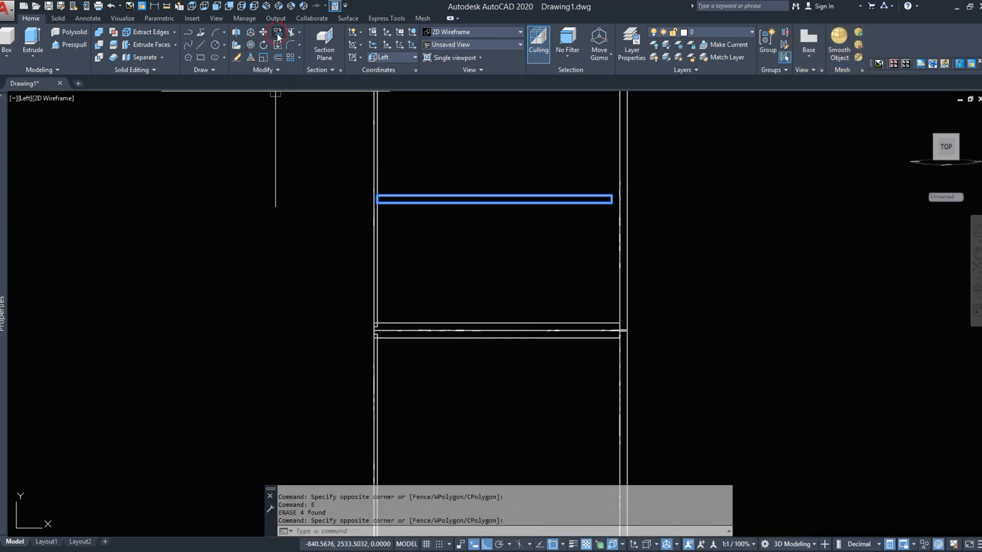
scroll(343, 95, down, 2)
key(Escape)
- In the front view, copy the two upper shelves straight down into the upper part of the lower compartments
click(216, 6)
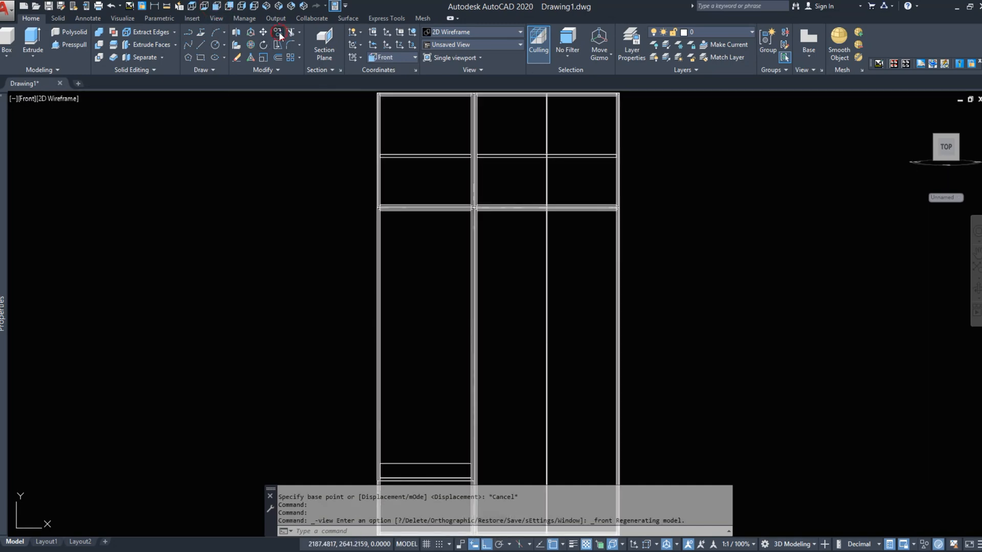
click(280, 35)
click(304, 118)
click(664, 181)
click(667, 177)
key(space)
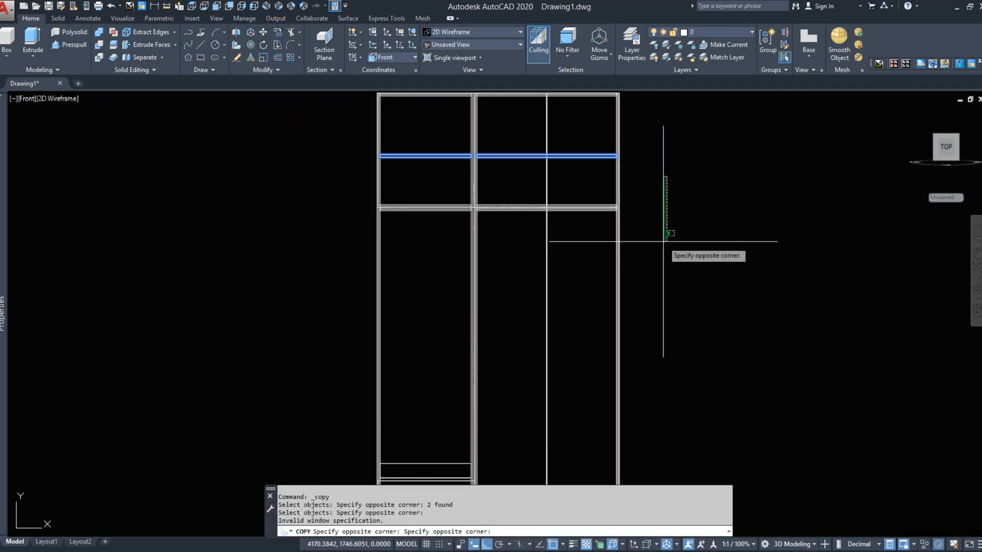
key(Escape)
key(space)
click(658, 199)
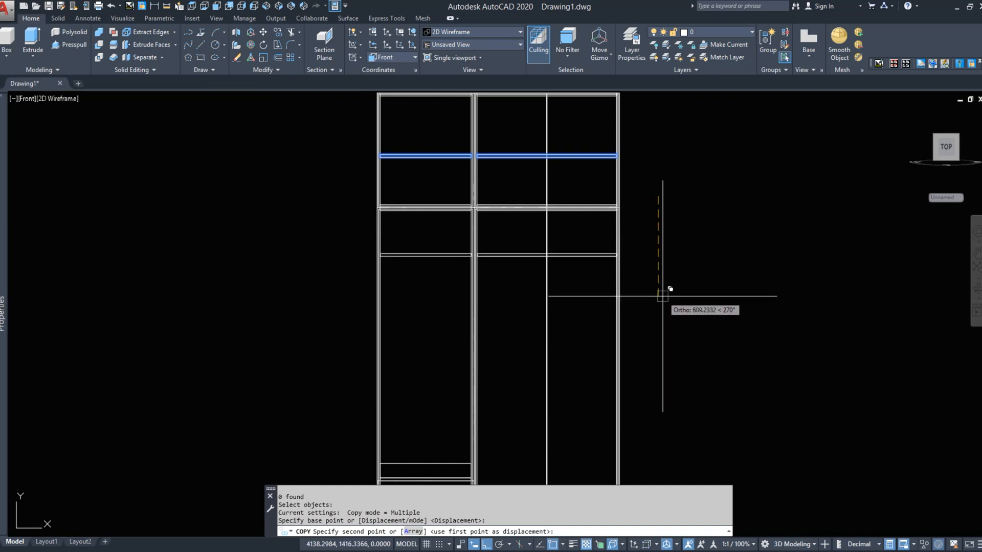
key(Escape)
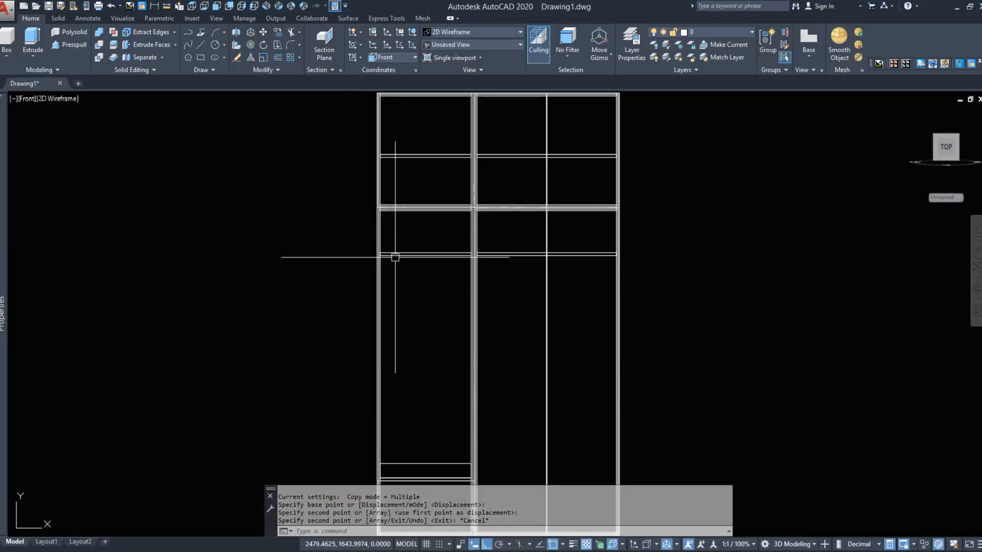
- Erase the copied shelf in the niche column's lower compartment
text(e)
key(space)
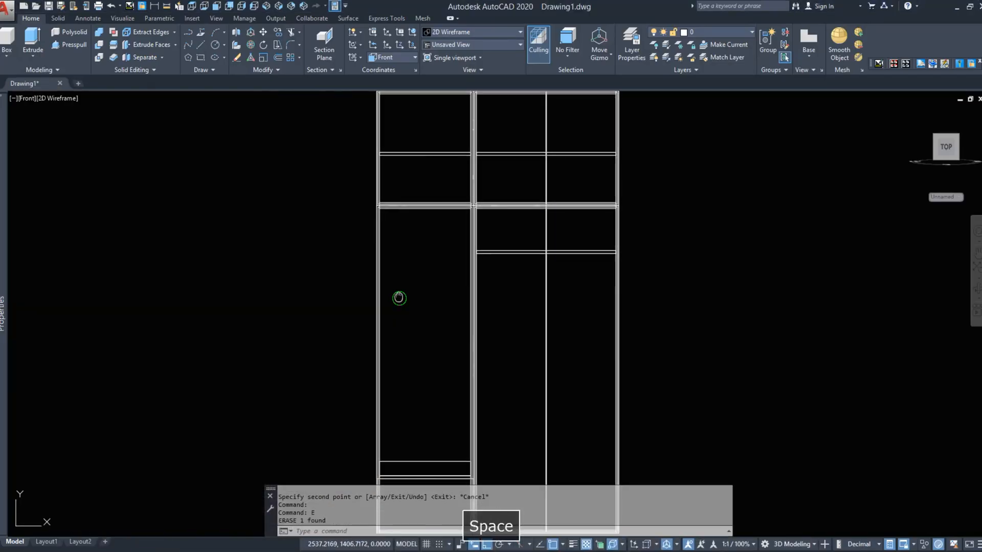
middle_drag(398, 298, 399, 254)
key(Escape)
scroll(403, 243, down, 2)
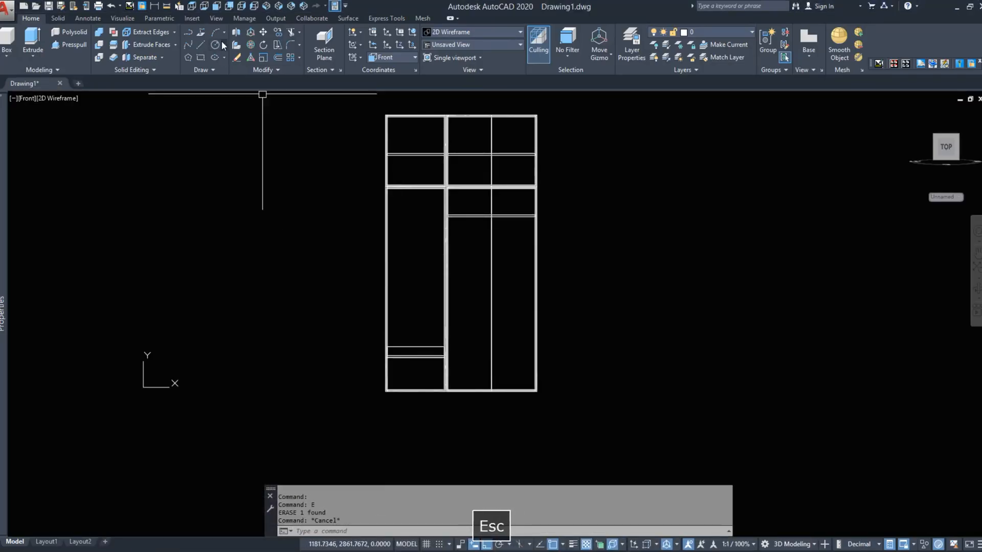
- In the left view, create a rod cylinder of radius 15 and height about 613 centred on the lower shelf's bottom edge
click(240, 7)
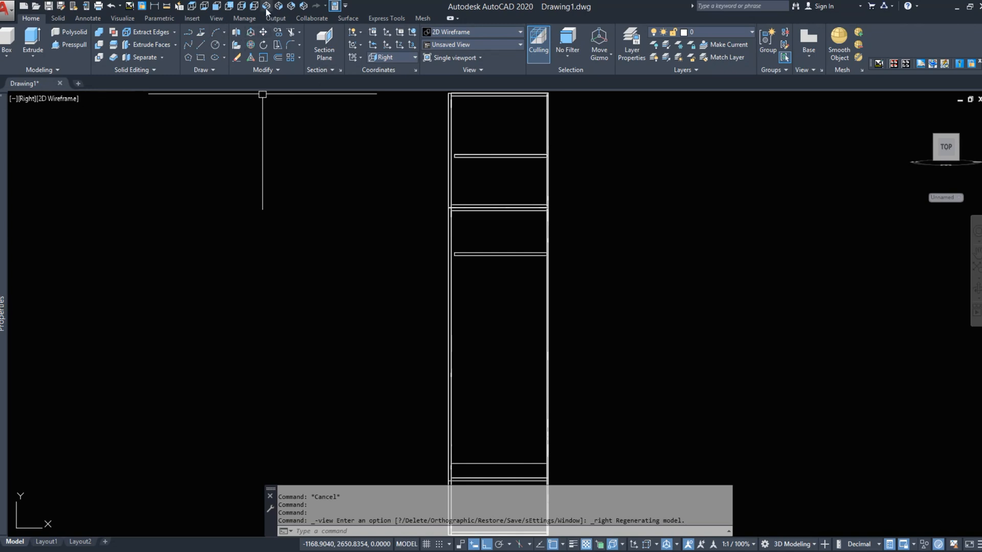
click(248, 7)
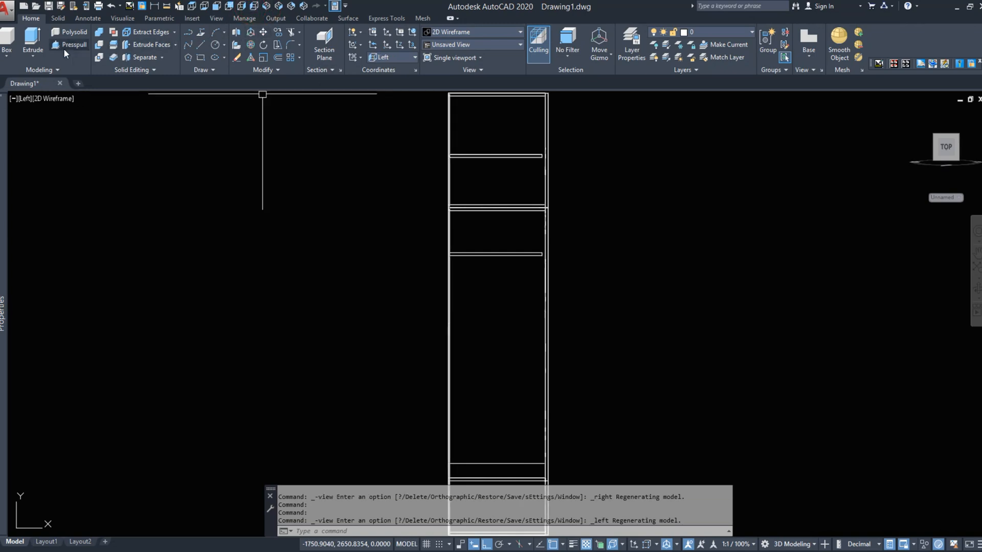
click(10, 56)
click(7, 93)
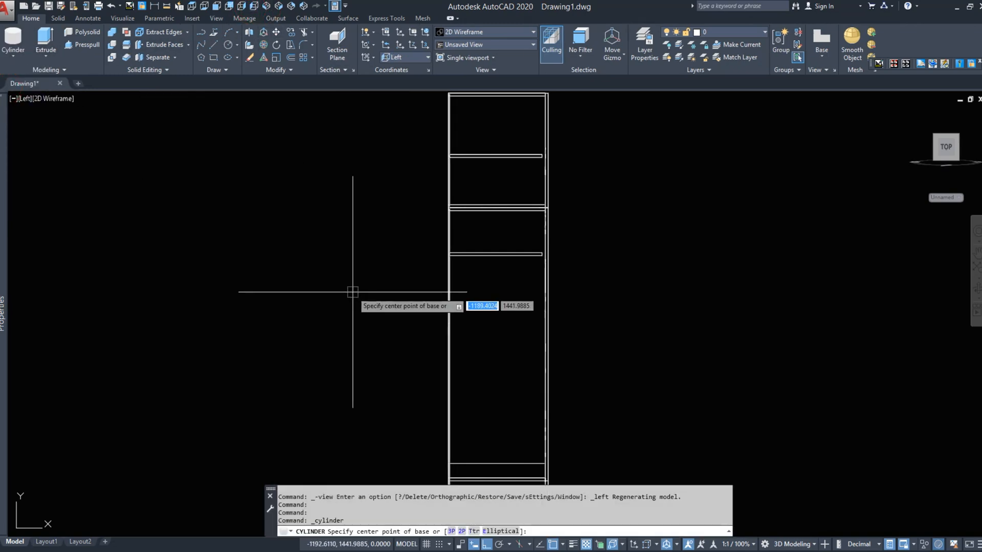
click(353, 292)
key(Escape)
right_click(500, 263)
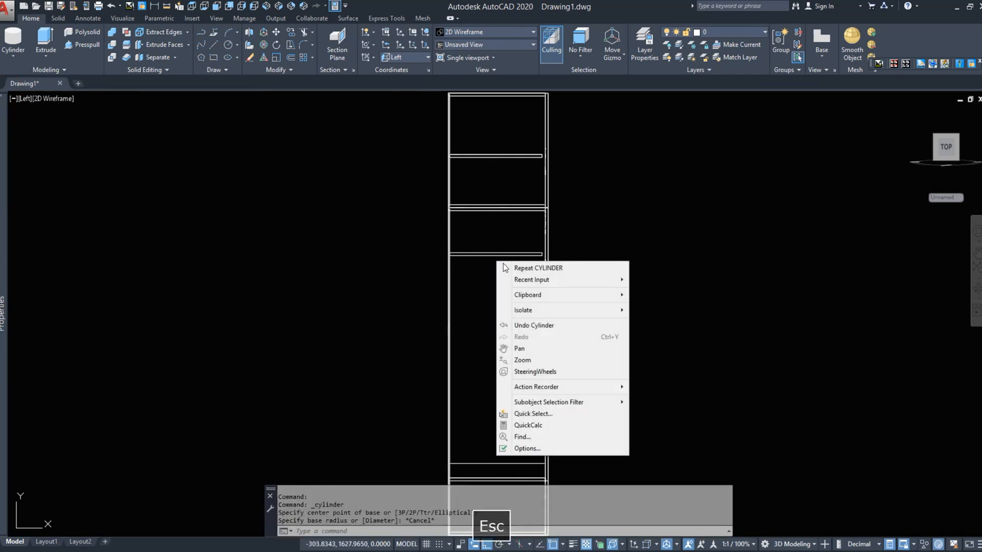
click(516, 266)
scroll(505, 257, up, 4)
click(479, 252)
text(1)
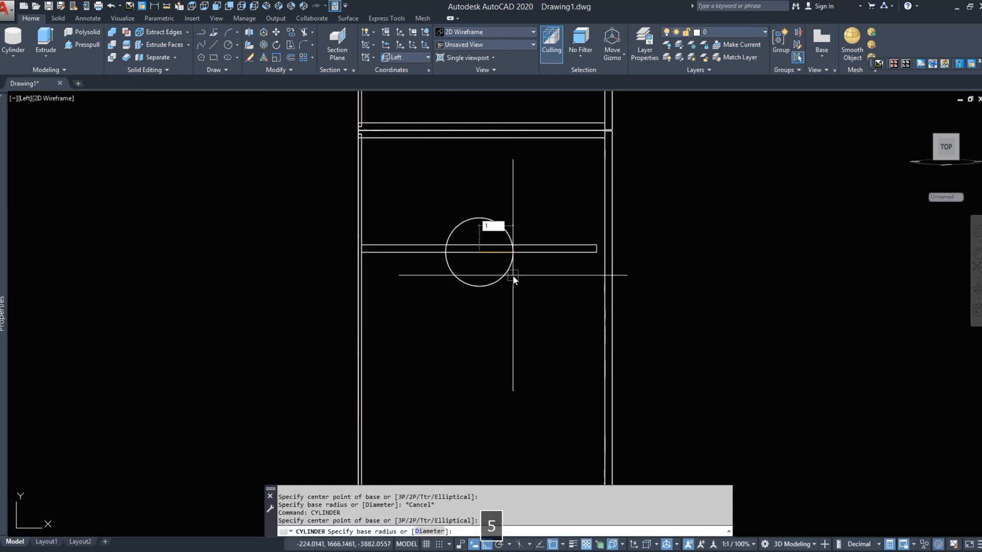
text(5)
key(Return)
scroll(478, 259, up, 2)
- Add a concentric end flange cylinder of radius 20 and height 5 at the rod's centre
right_click(481, 256)
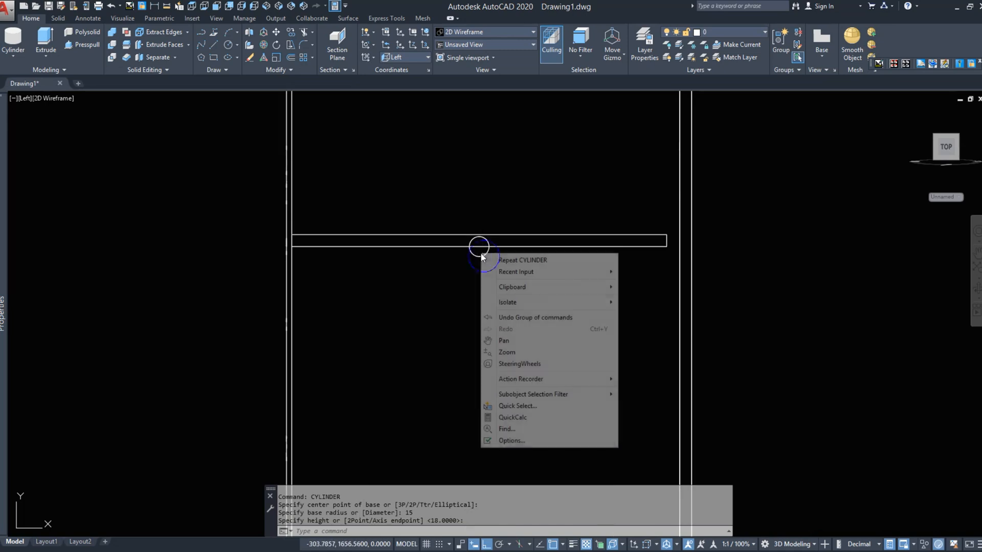
click(484, 259)
click(479, 247)
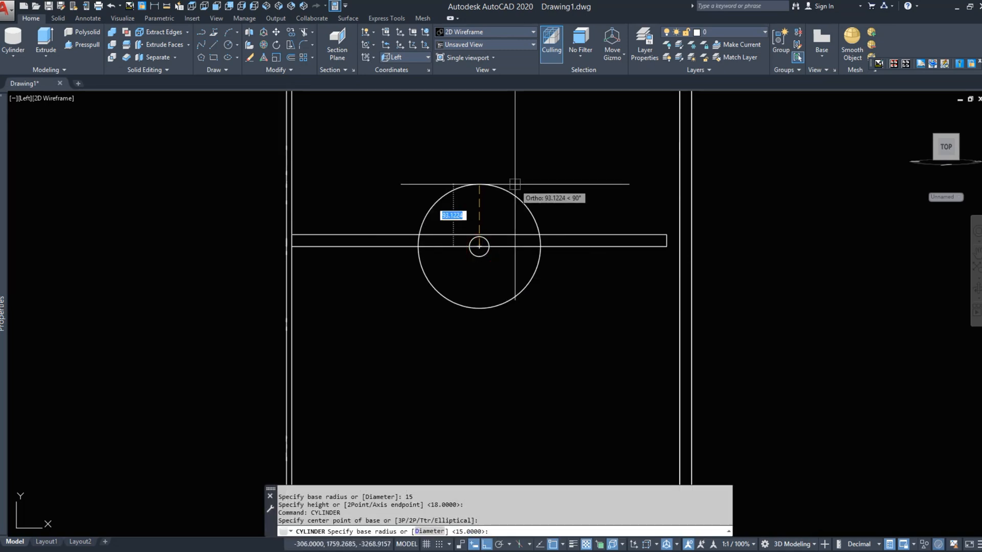
text(20)
key(Return)
text(5)
key(Return)
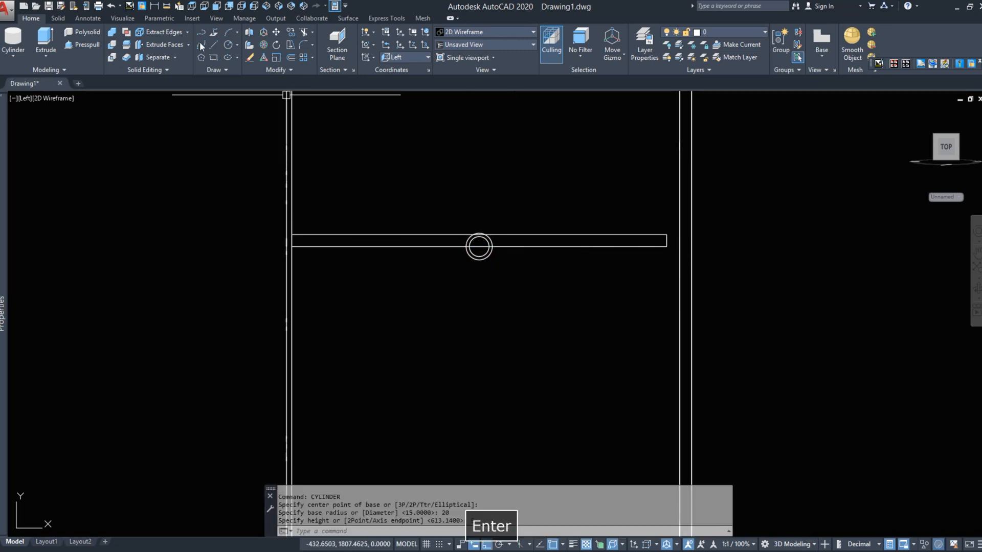
- In the front view, union the rod and its end flange into one solid
click(220, 8)
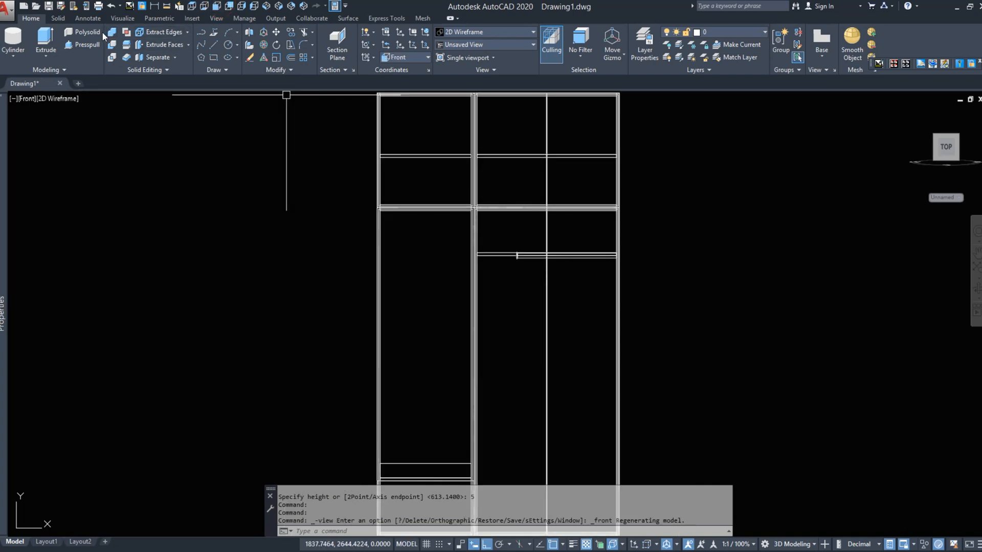
scroll(515, 258, up, 10)
drag(646, 245, 592, 261)
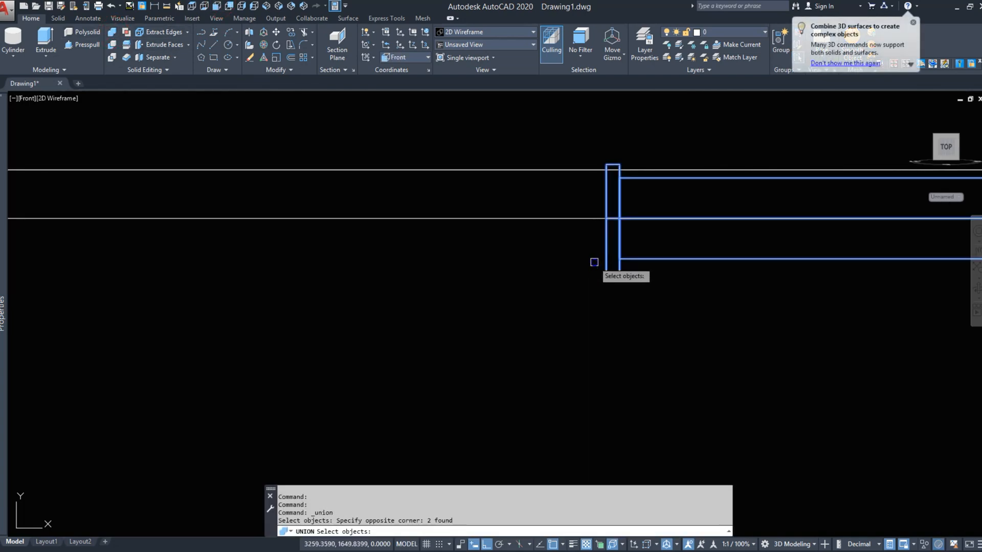
click(605, 255)
scroll(567, 260, down, 7)
- Move the hanging rod straight down so that it sits clear below the shelf
text(m)
key(space)
click(574, 283)
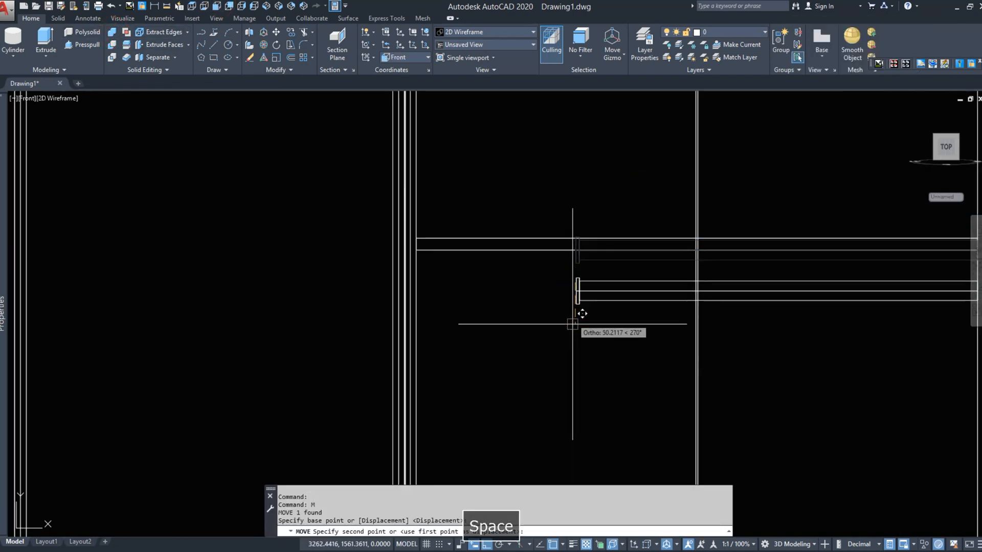
click(572, 330)
- Dimension the horizontal gap between the rod's flange and the double-door unit's side panel next to the niche column
click(155, 7)
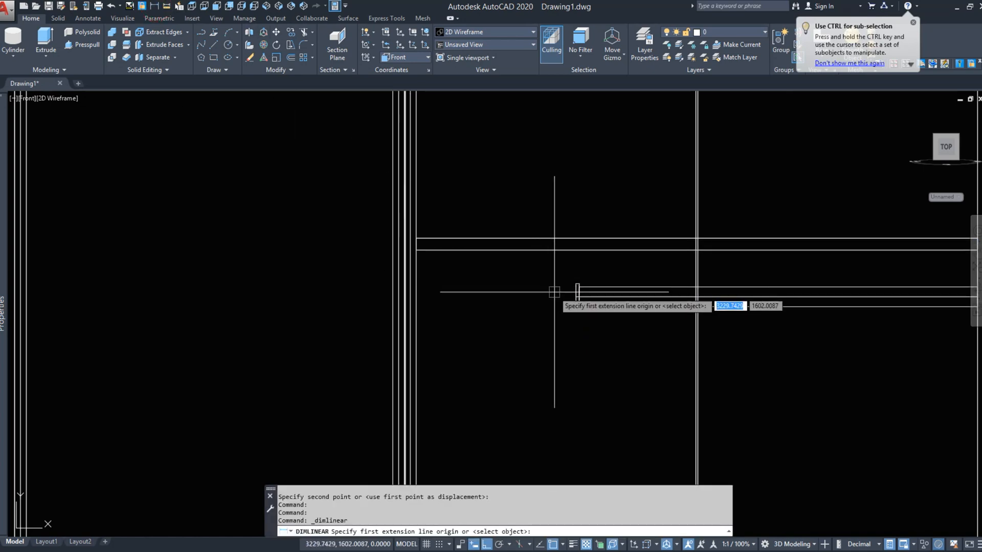
click(577, 287)
click(418, 286)
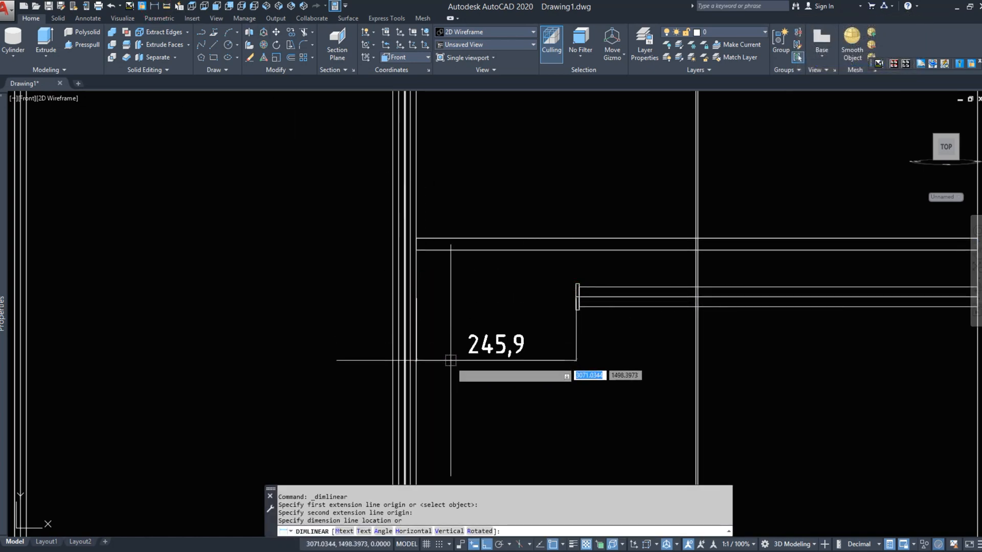
click(567, 369)
- Move the hanging rod horizontally by 245,9 so its flange meets the double-door unit's side panel next to the niche column
click(624, 289)
text(m)
key(space)
click(586, 158)
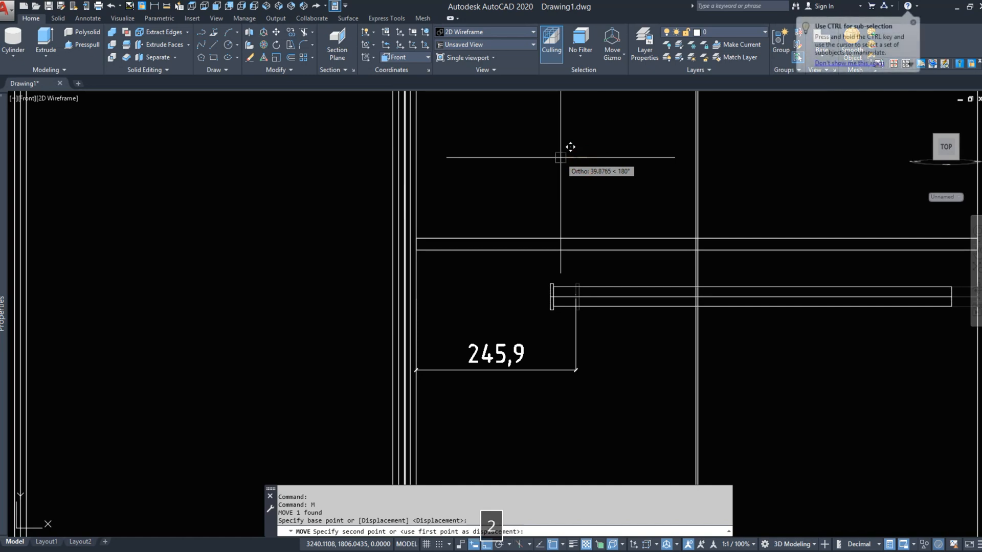
text(245,9)
key(Return)
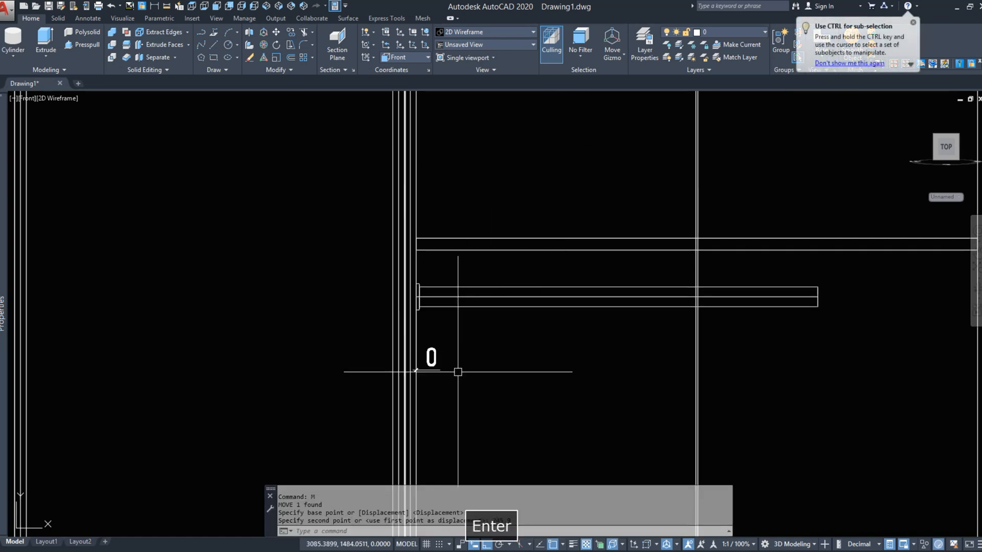
- Erase the gap dimension below the hanging rod
click(436, 370)
scroll(362, 249, down, 4)
text(e)
key(space)
key(Escape)
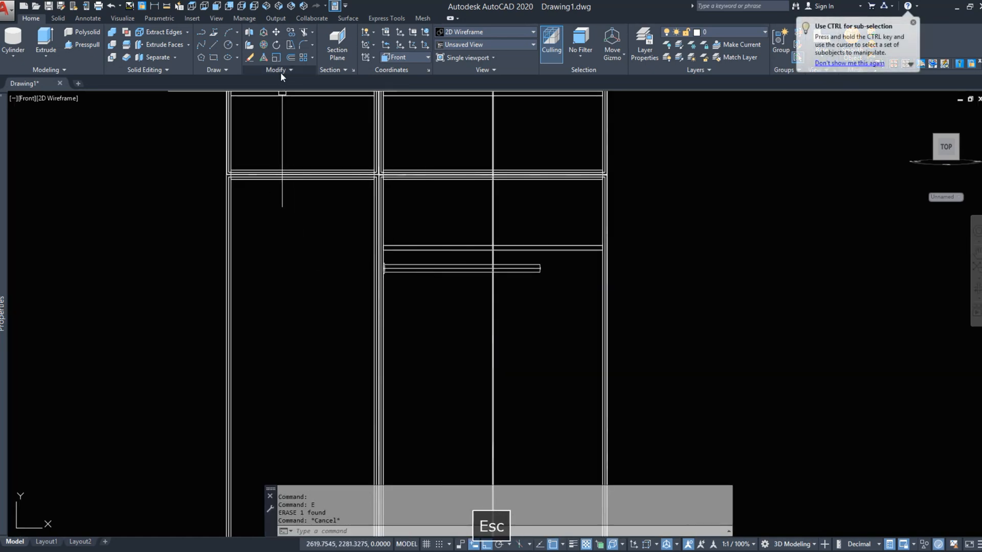
- Mirror the hanging rod about the vertical midline of the shelf above it, keeping the source object
click(281, 72)
click(300, 84)
click(462, 269)
key(Return)
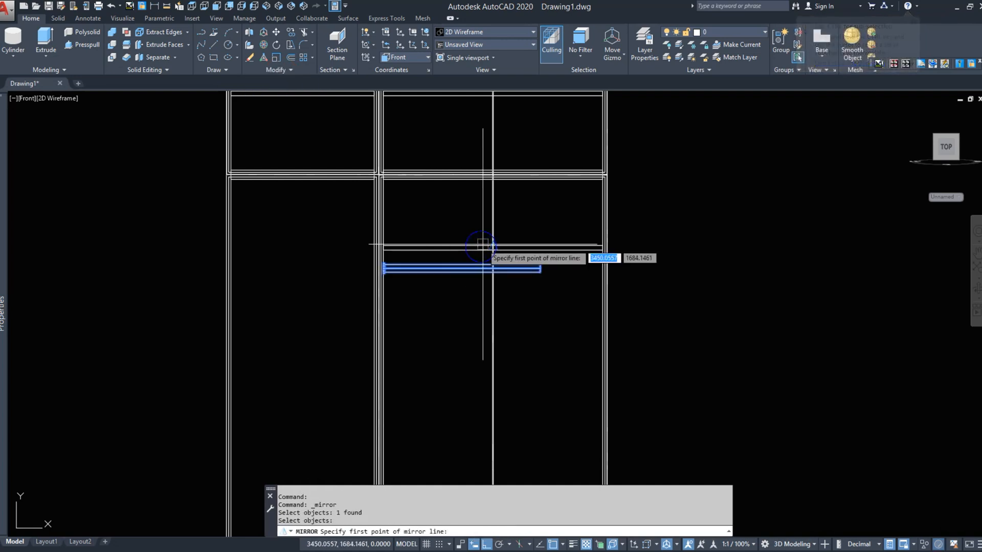
click(483, 244)
click(454, 324)
right_click(456, 325)
click(480, 336)
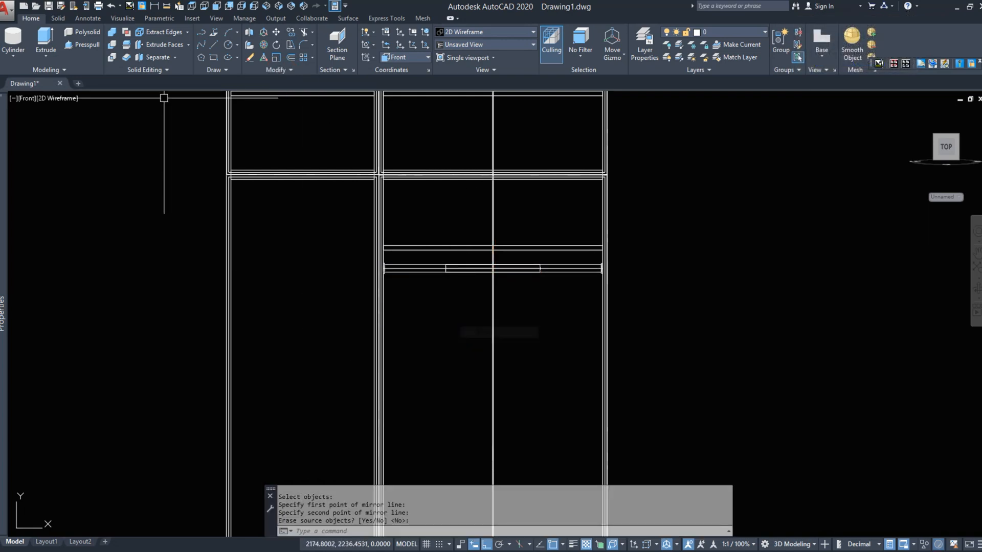
- Union the two overlapping rod halves into one solid and switch to the top view
click(111, 33)
click(503, 269)
click(430, 269)
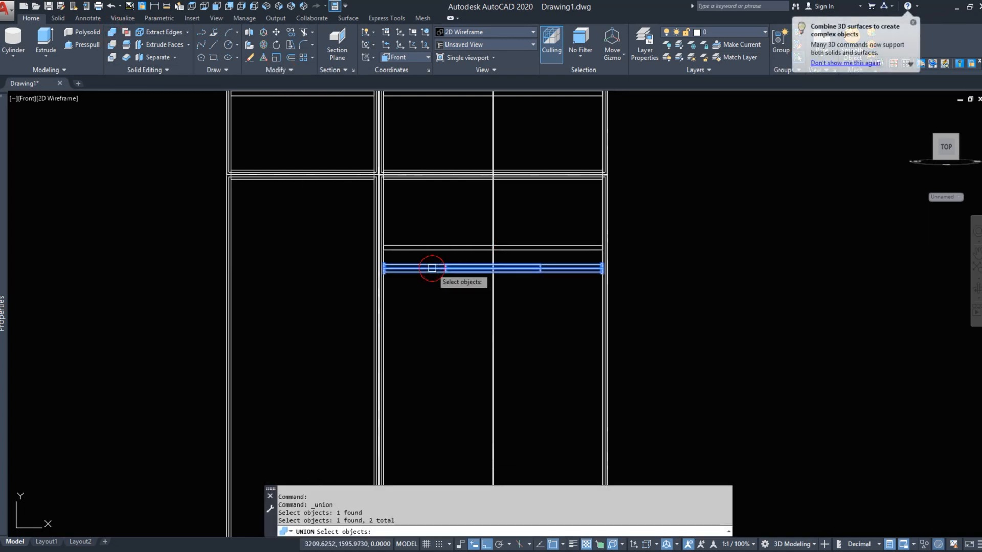
scroll(442, 224, down, 5)
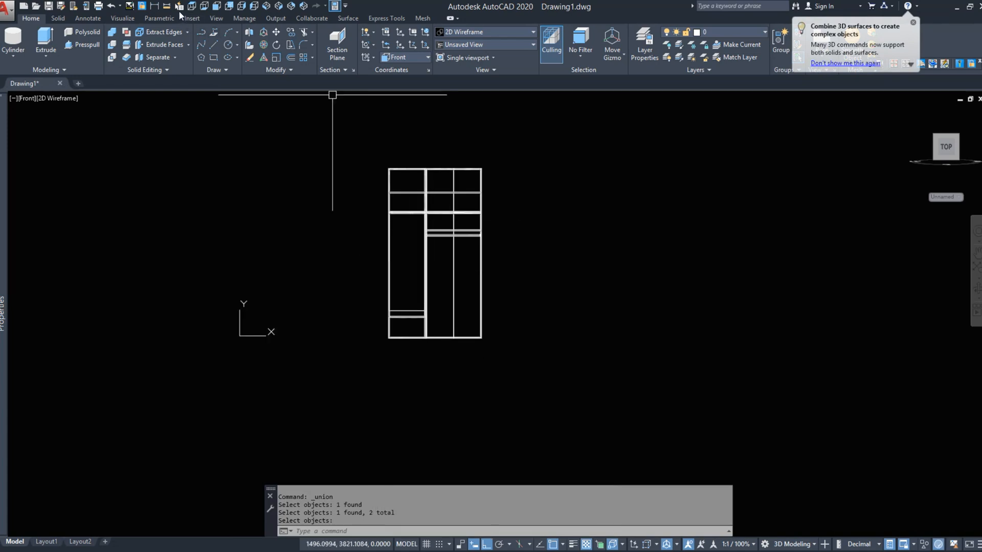
click(191, 6)
click(17, 54)
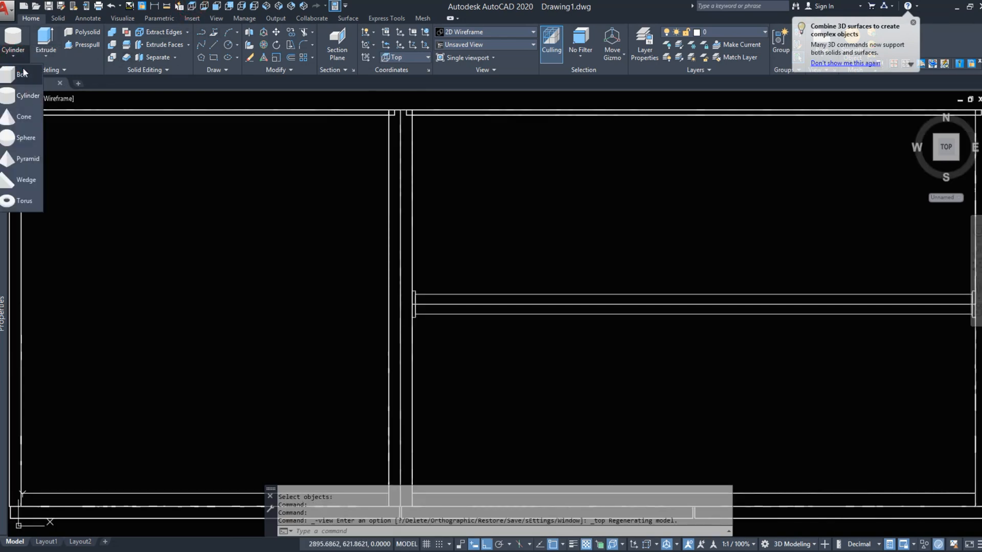
click(15, 74)
scroll(125, 136, down, 3)
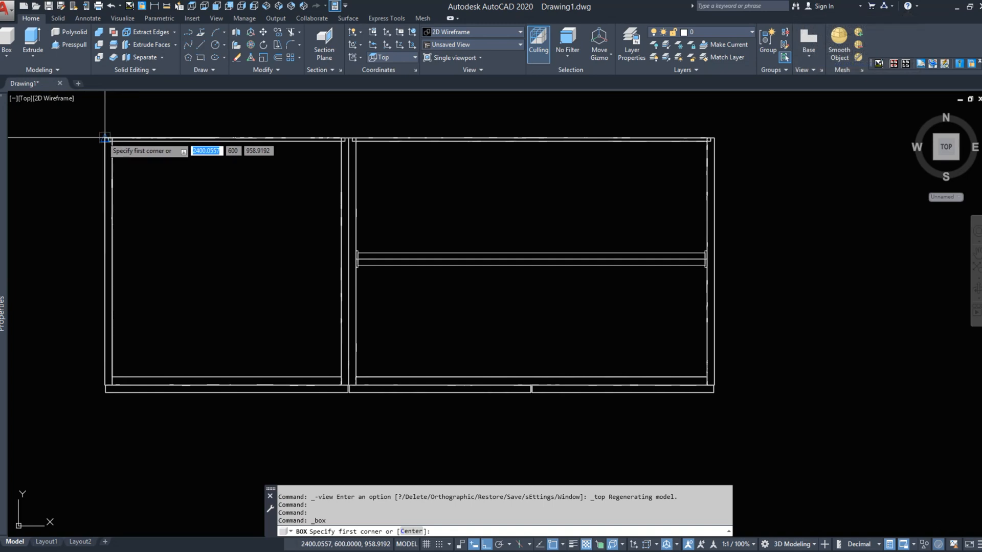
key(Escape)
- Draw a rectangle over the wardrobe carcass footprint, excluding the door fronts, and pull its front edge back by 20
click(201, 56)
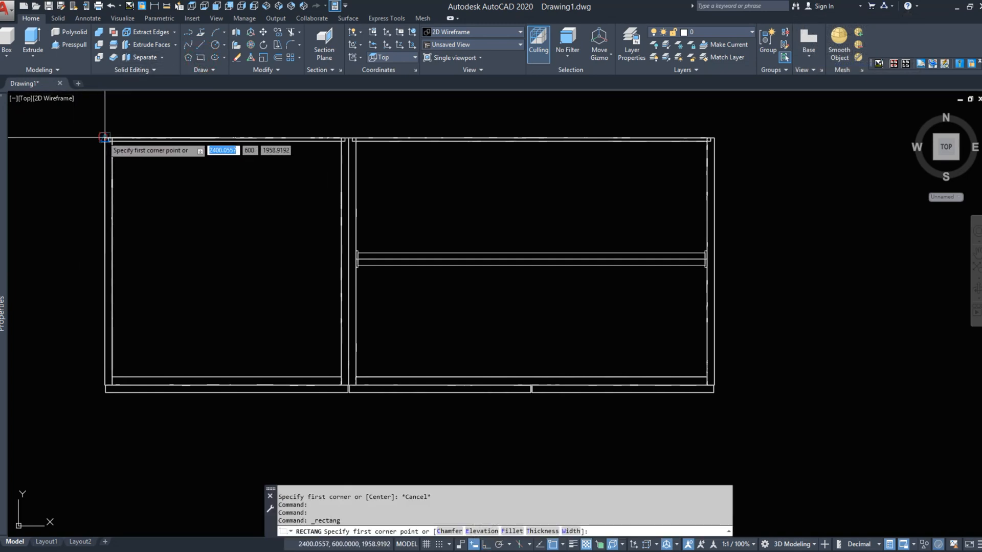
click(105, 138)
click(714, 385)
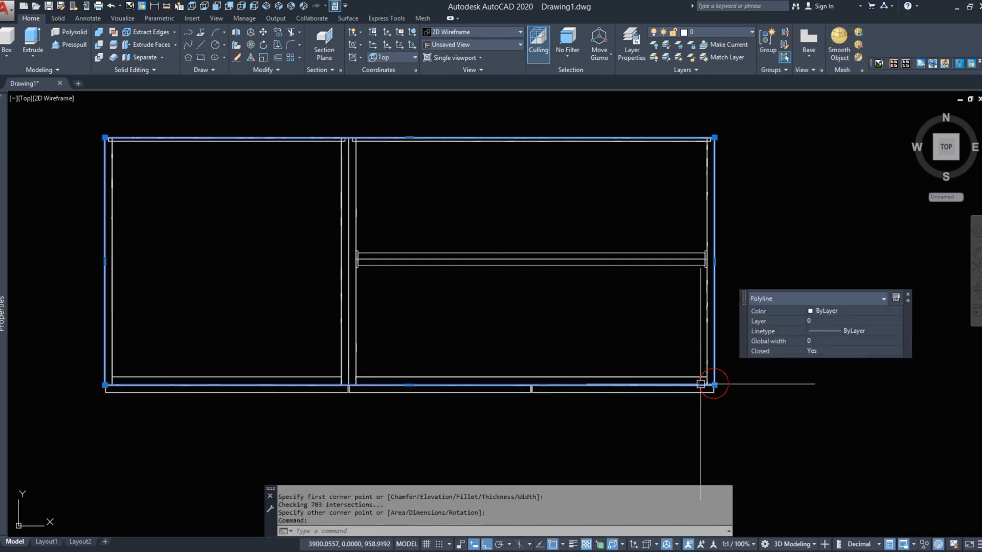
click(407, 385)
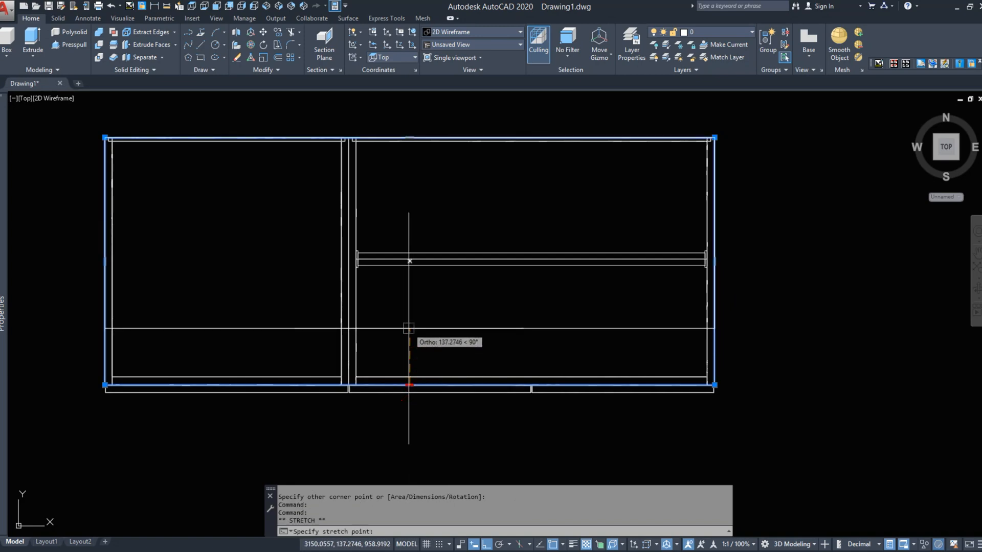
text(20)
key(Return)
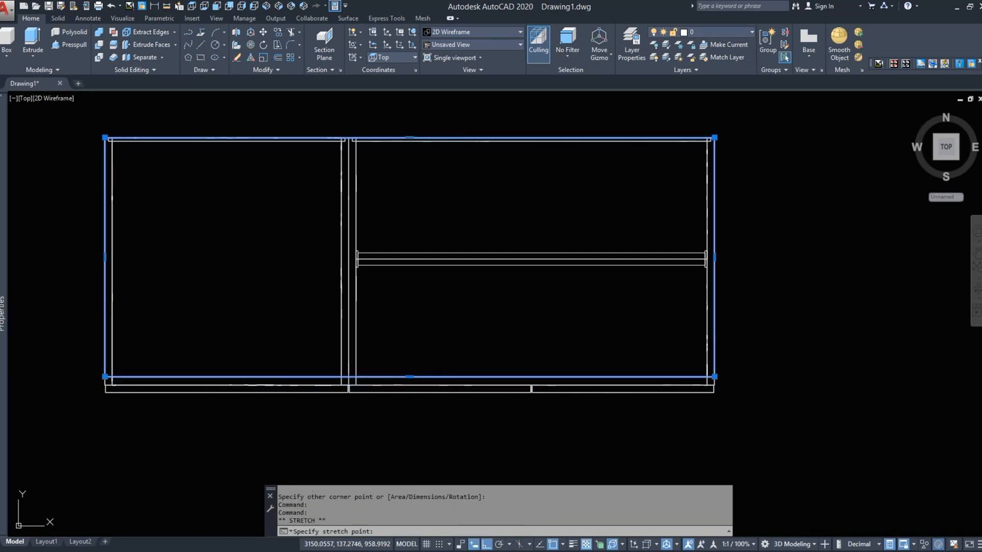
- Offset the footprint rectangle inward by 18
click(278, 57)
click(409, 256)
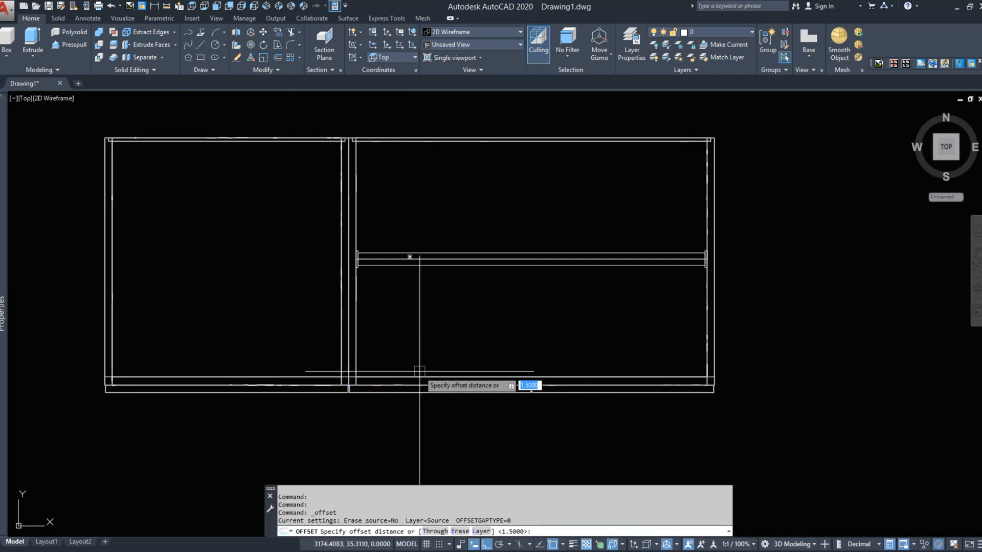
text(18)
key(Return)
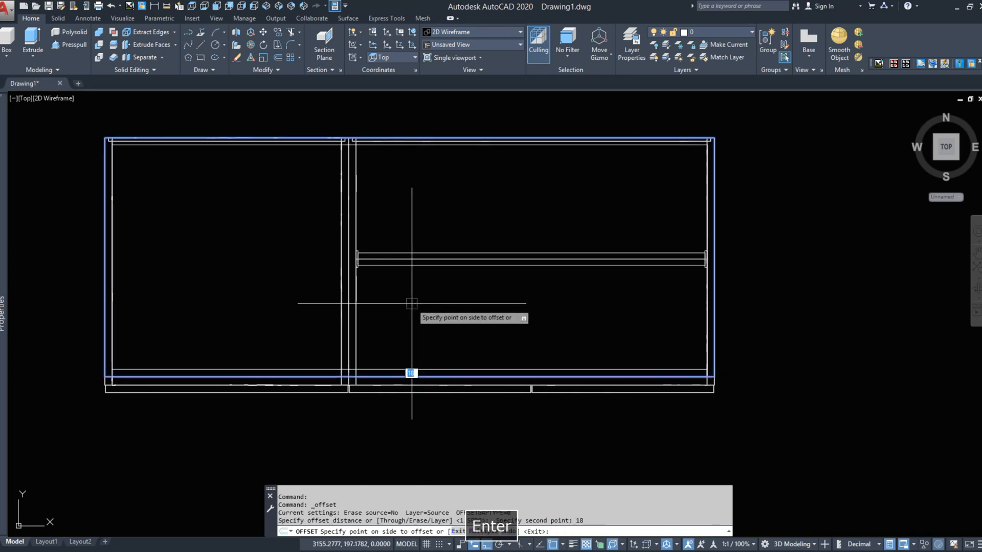
click(411, 304)
right_click(394, 345)
click(401, 353)
- Extrude both the outer and the inner footprint rectangles to a height of 80
click(400, 369)
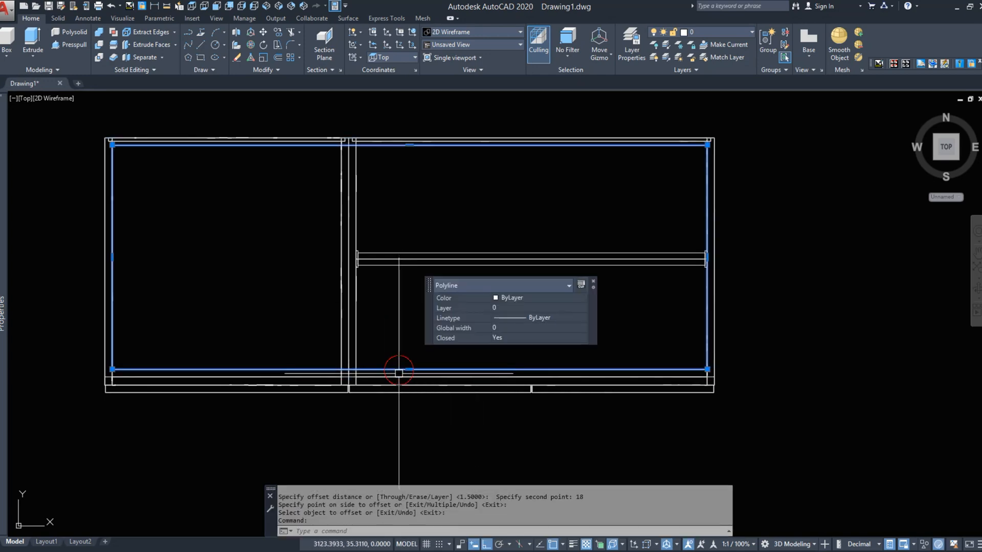
click(399, 377)
click(32, 40)
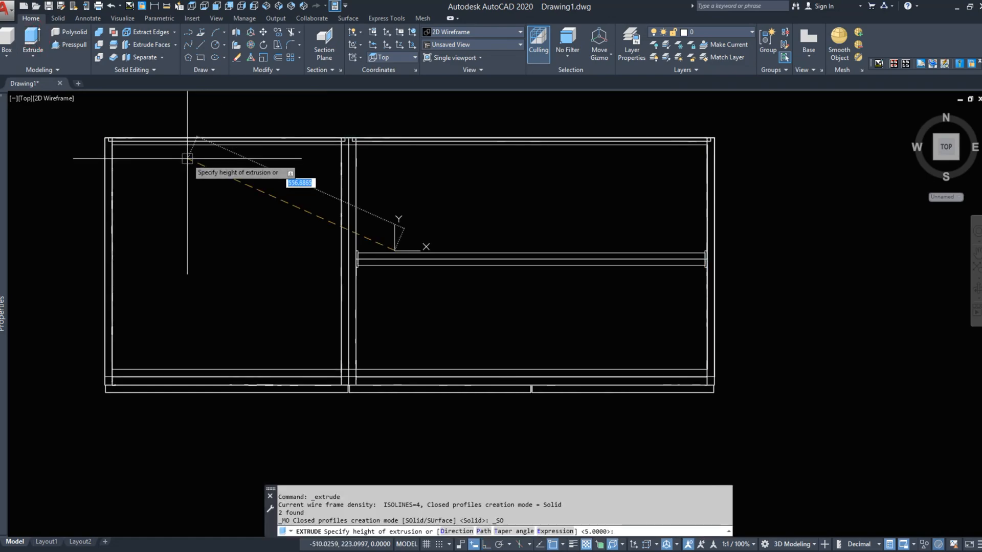
key(Return)
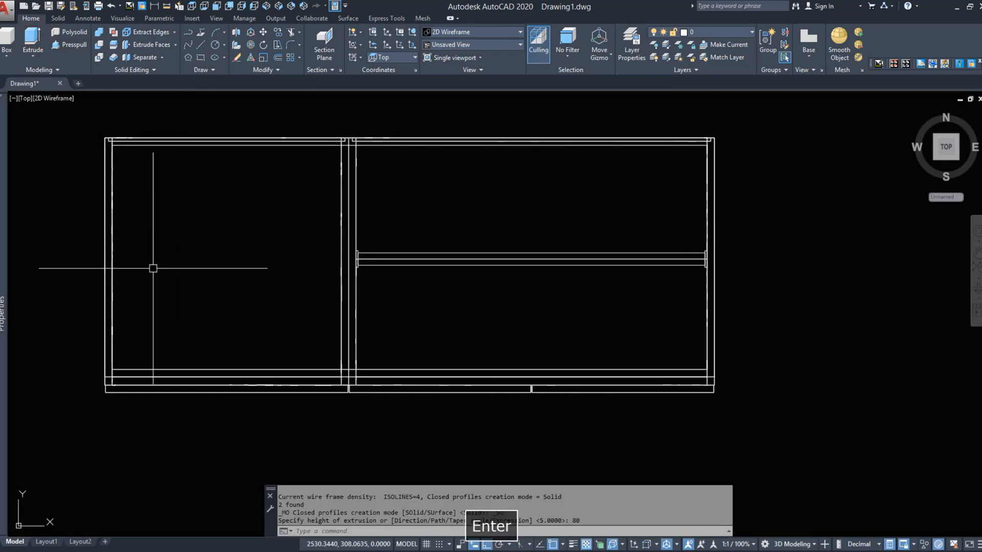
- Subtract the inner extruded block from the outer one to form a hollow plinth frame
shift+middle_drag(120, 506, 195, 258)
scroll(224, 240, down, 6)
middle_drag(218, 404, 265, 365)
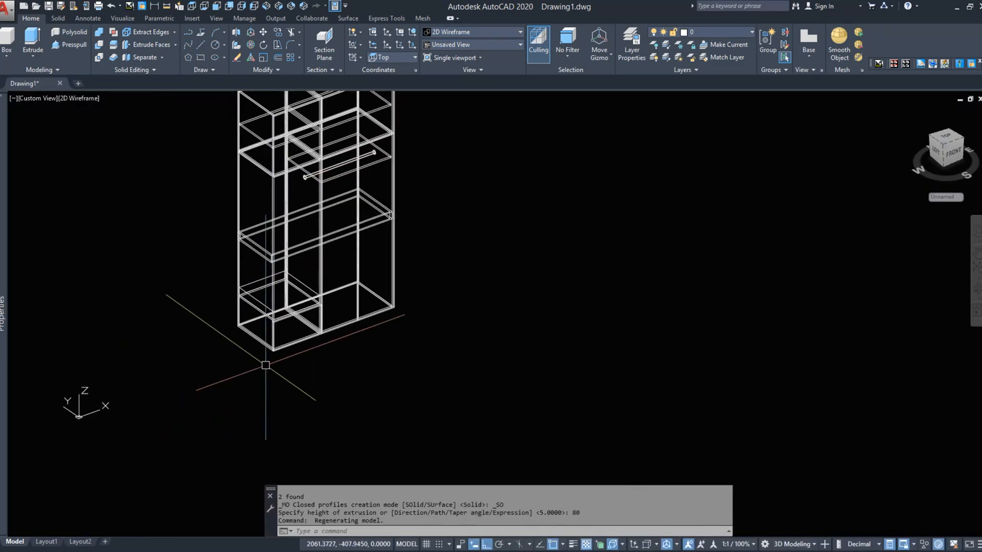
scroll(237, 222, up, 4)
click(102, 46)
scroll(285, 231, up, 5)
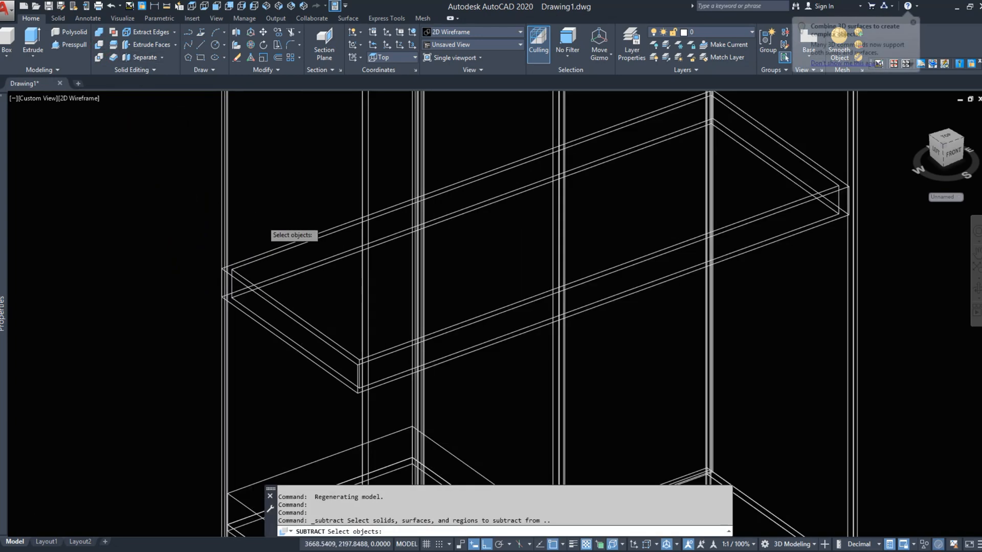
click(274, 265)
key(Return)
click(270, 279)
right_click(268, 279)
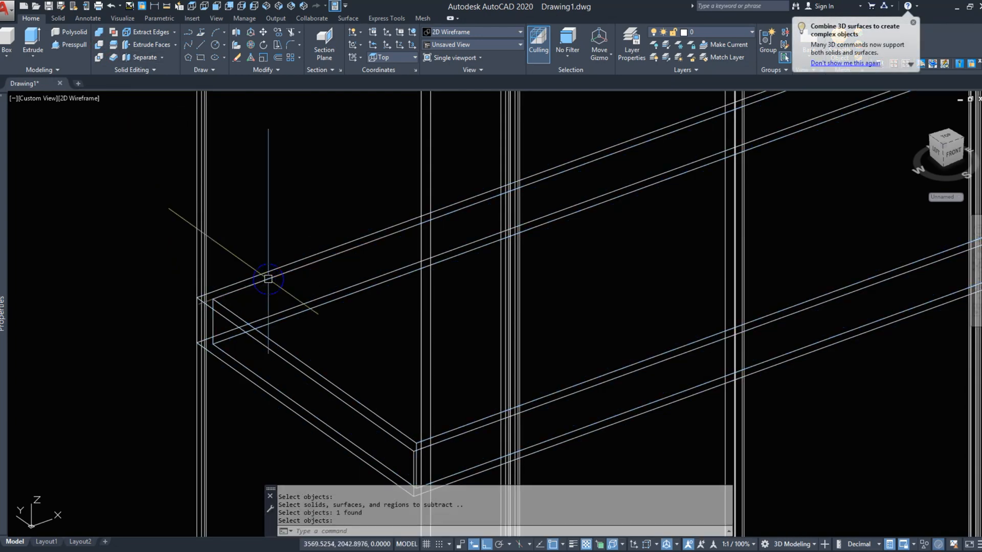
- Move the plinth frame straight down so its upper back corner meets the lower back corner of the wardrobe carcass
click(263, 280)
scroll(255, 255, down, 4)
middle_drag(227, 277, 228, 233)
text(m)
key(space)
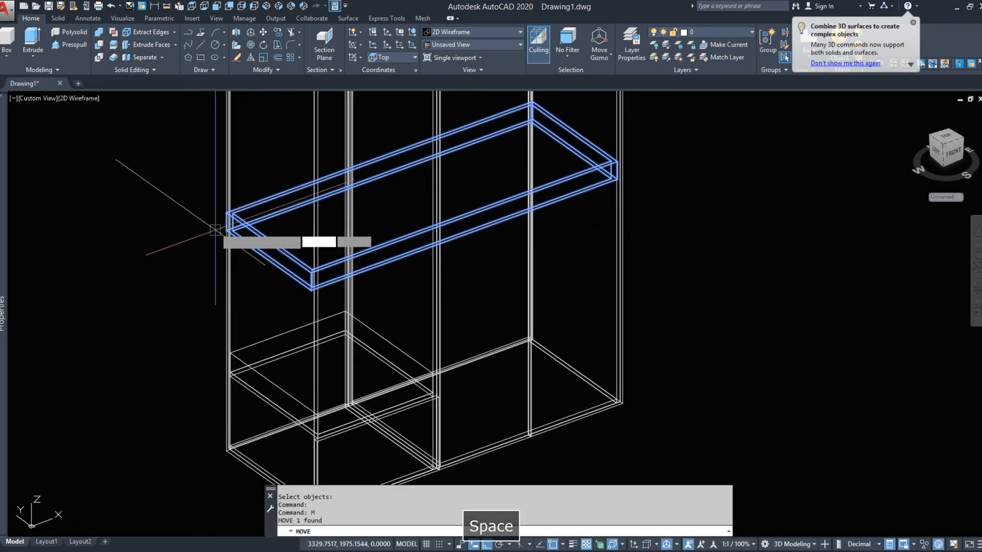
click(228, 233)
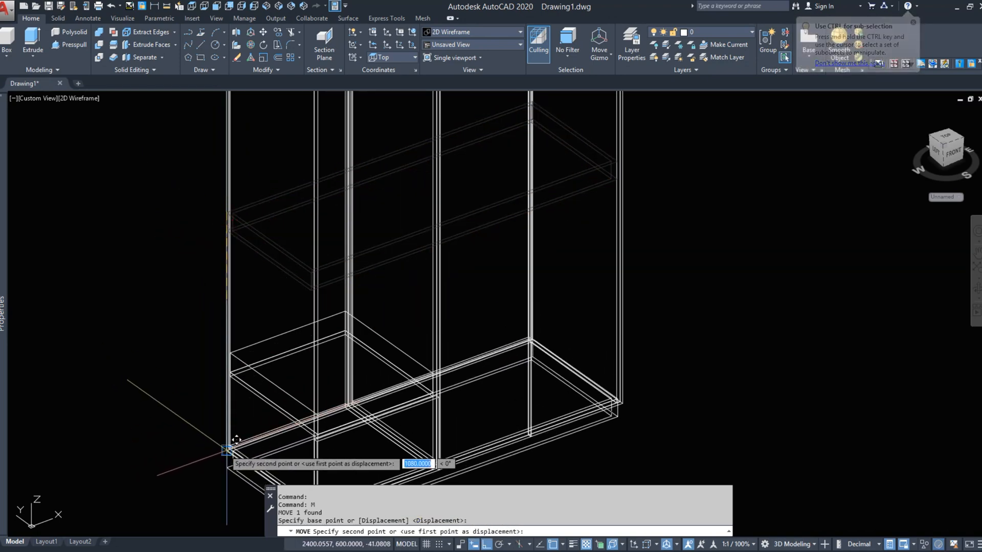
click(228, 448)
scroll(220, 430, down, 5)
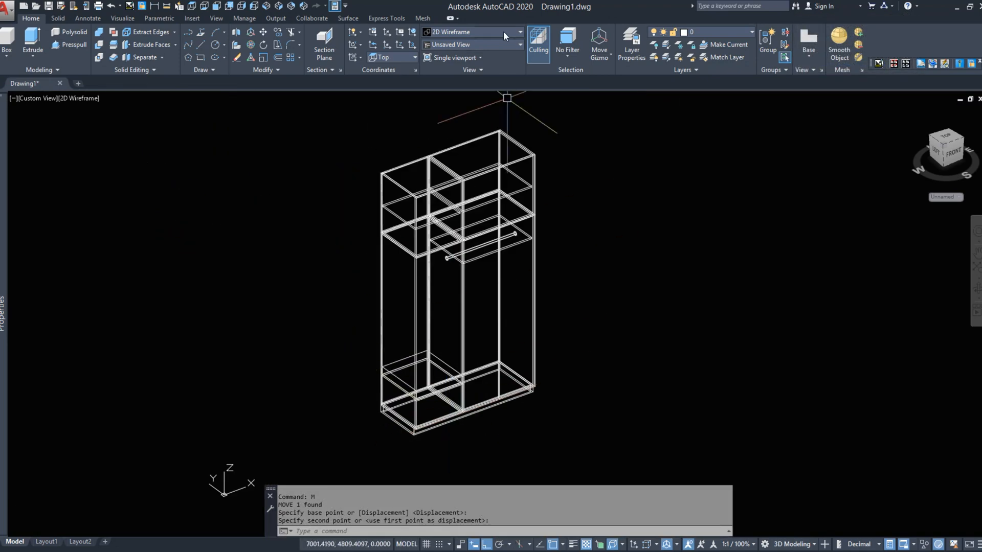
- Set the visual style to Conceptual and switch to the front view
click(504, 34)
click(488, 49)
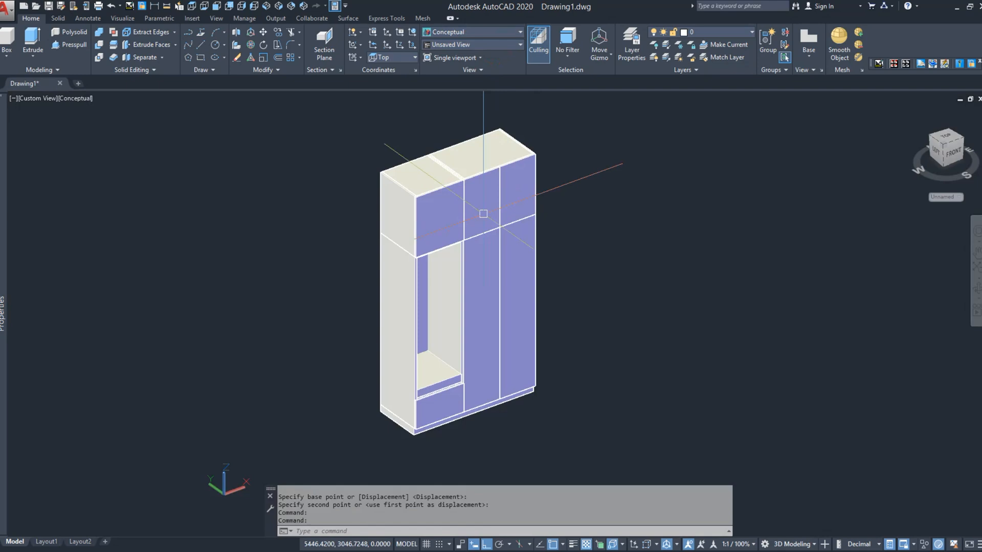
click(217, 7)
scroll(408, 206, down, 2)
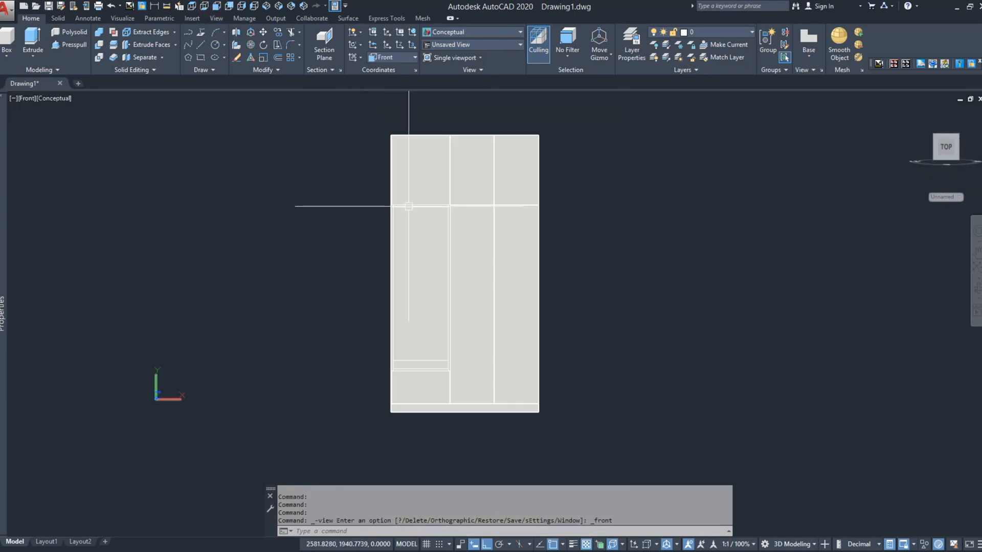
scroll(504, 241, up, 2)
scroll(475, 227, down, 2)
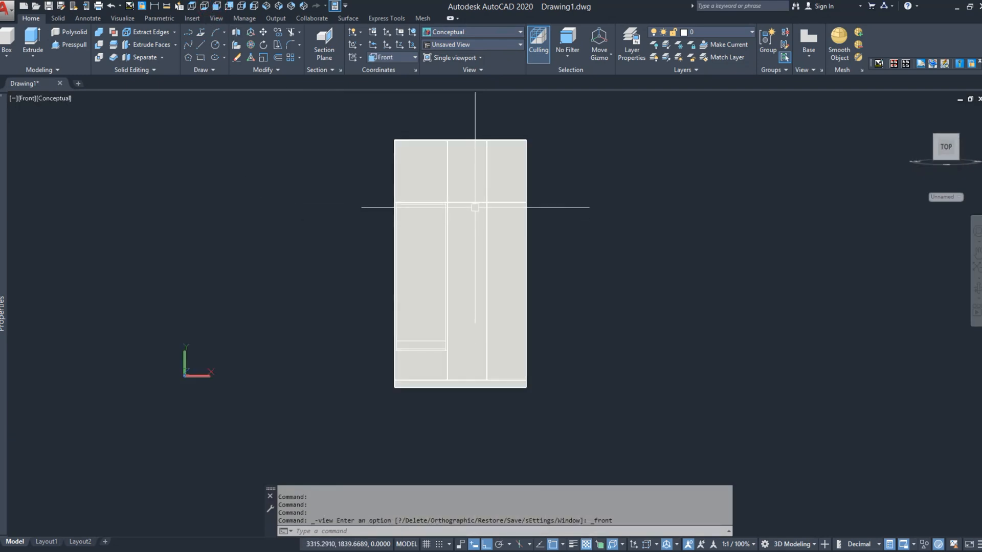
- Move all six door and drawer fronts sideways clear of the carcass to expose the interior
click(475, 191)
click(498, 191)
click(502, 230)
click(477, 230)
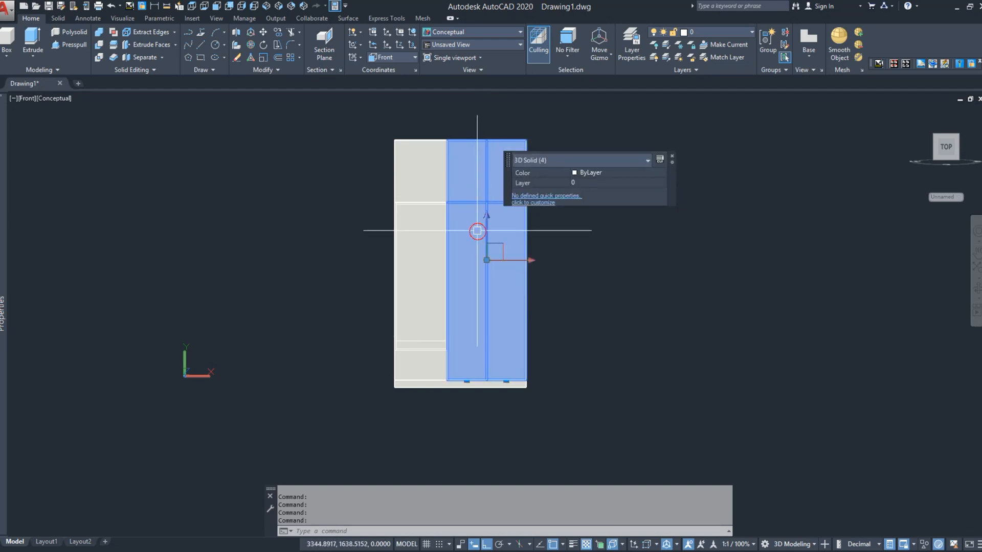
click(424, 181)
click(425, 356)
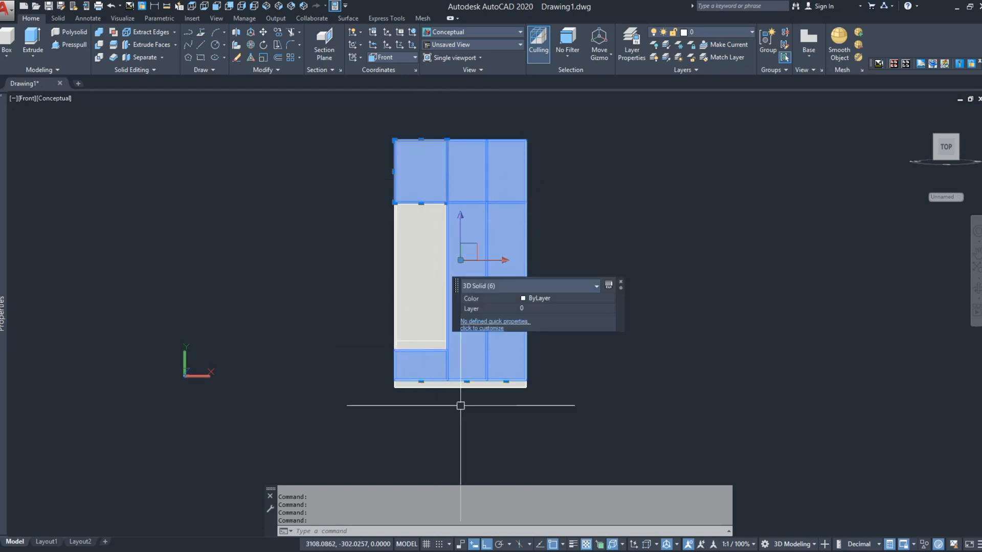
key(m)
key(space)
click(364, 405)
click(514, 405)
shift+middle_drag(423, 254, 417, 284)
- Undo the sideways move of the six fronts and fit the whole wardrobe in the front view
key(ctrl+z)
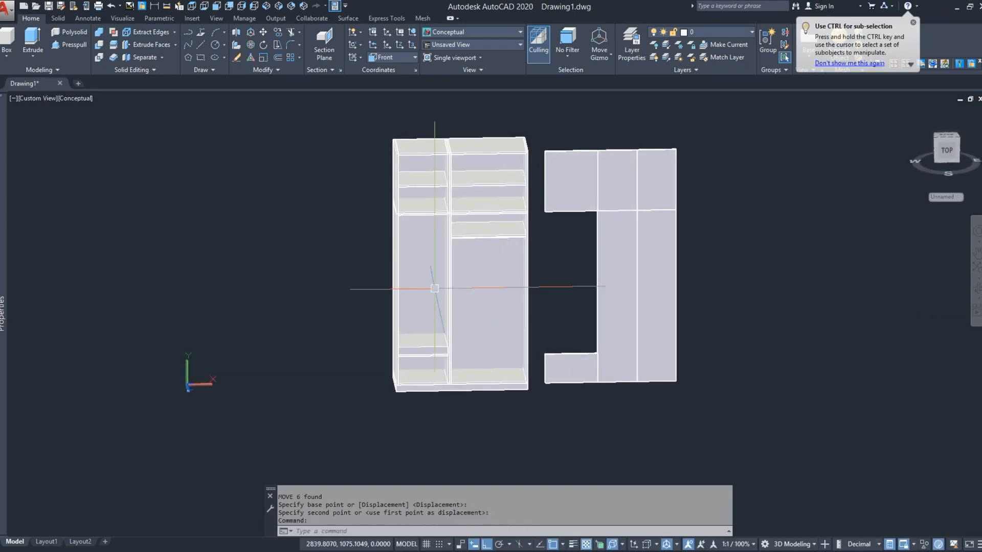
key(ctrl+z)
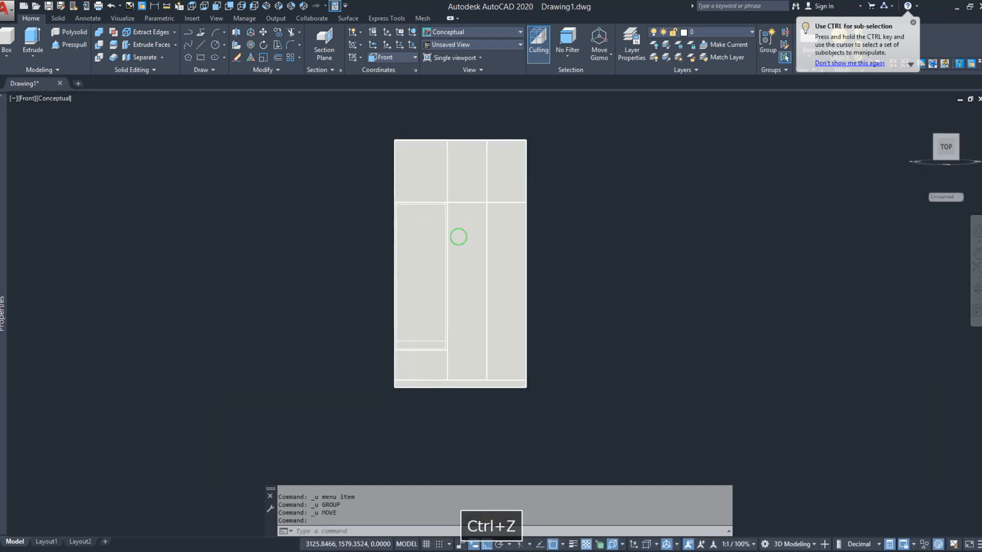
middle_click(458, 237)
middle_click(458, 237)
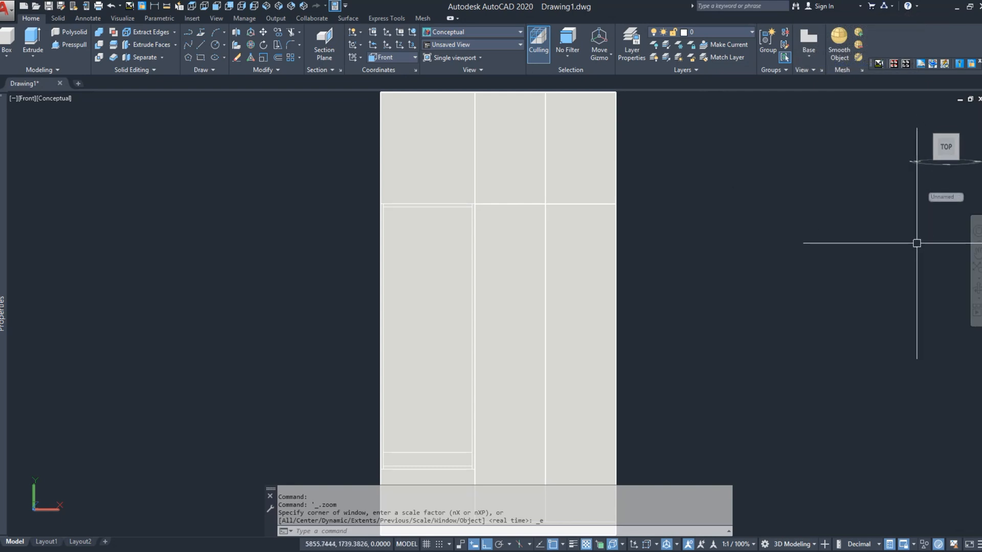